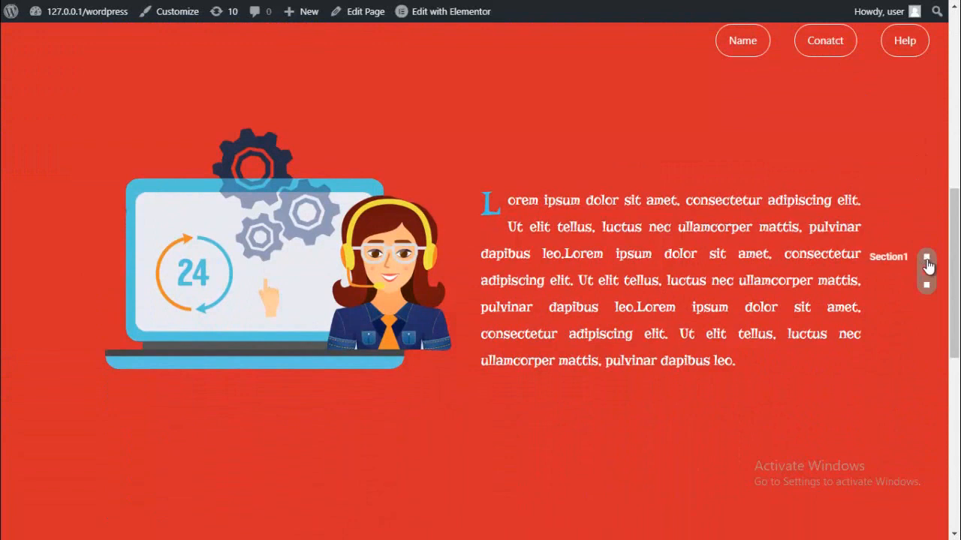
View Section3 of the finished vertical scrolling page and return to the WordPress pages list
left_click(927, 287)
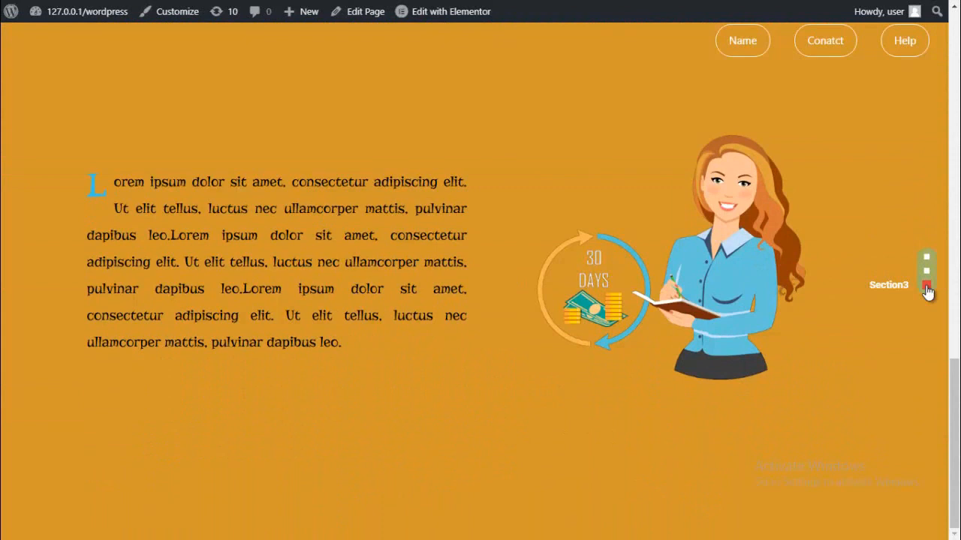
key("ctrl+Tab")
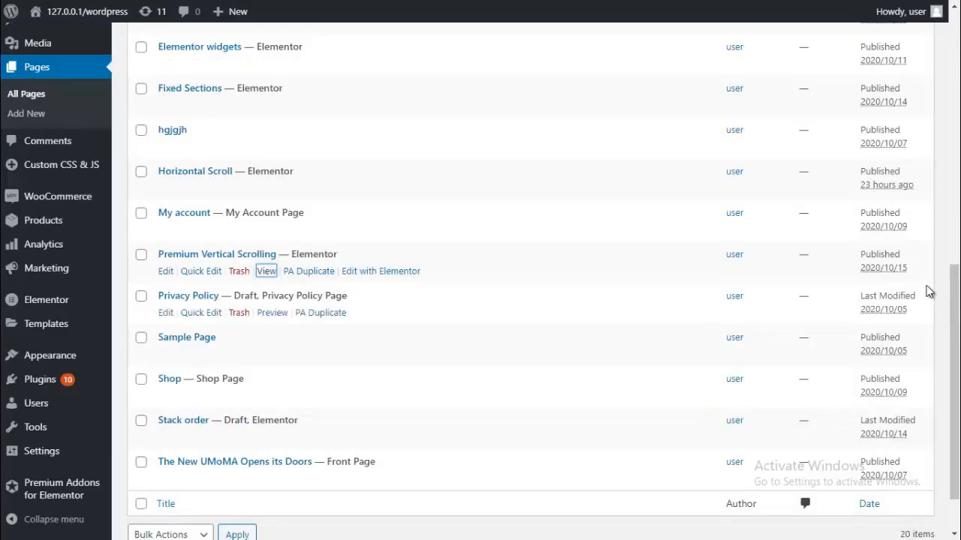
Search the plugin directory for "premium elementor addons" and look through the results for Premium Addons for Elementor
left_click_drag(953, 271, 927, 370)
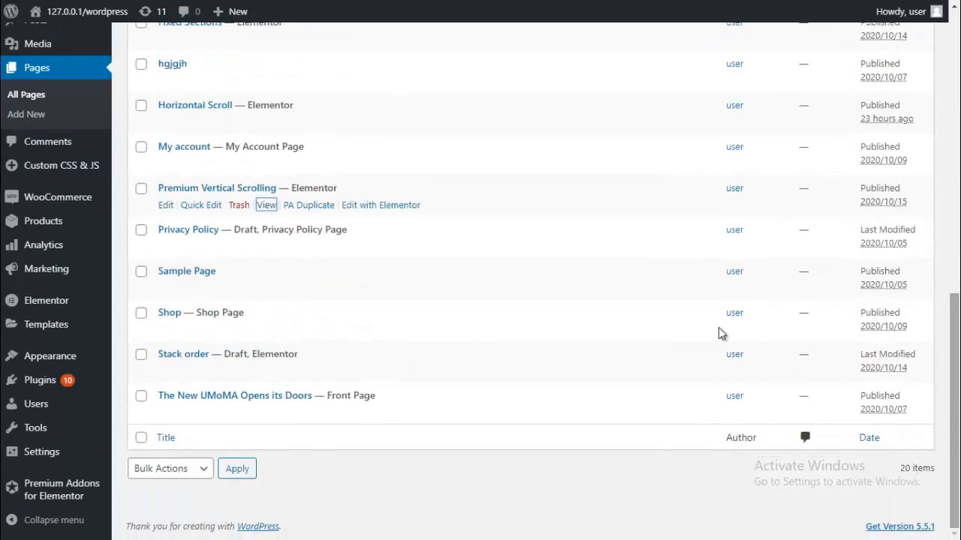
mouse_move(108, 388)
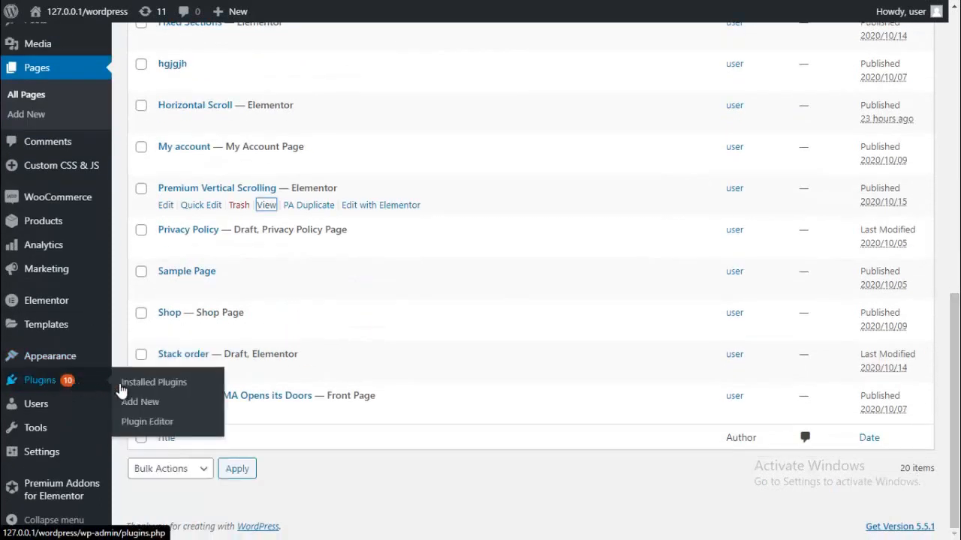
left_click(154, 403)
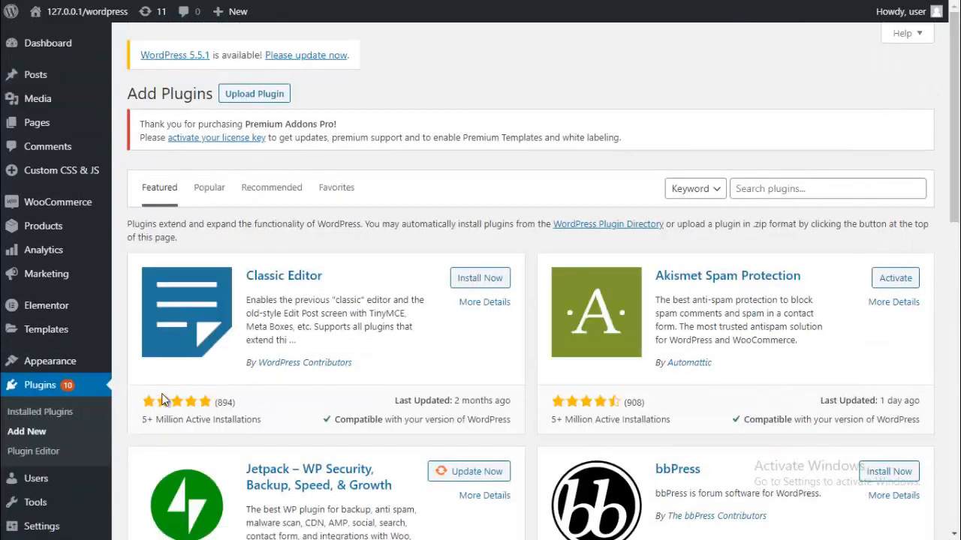
left_click(765, 189)
type("prem")
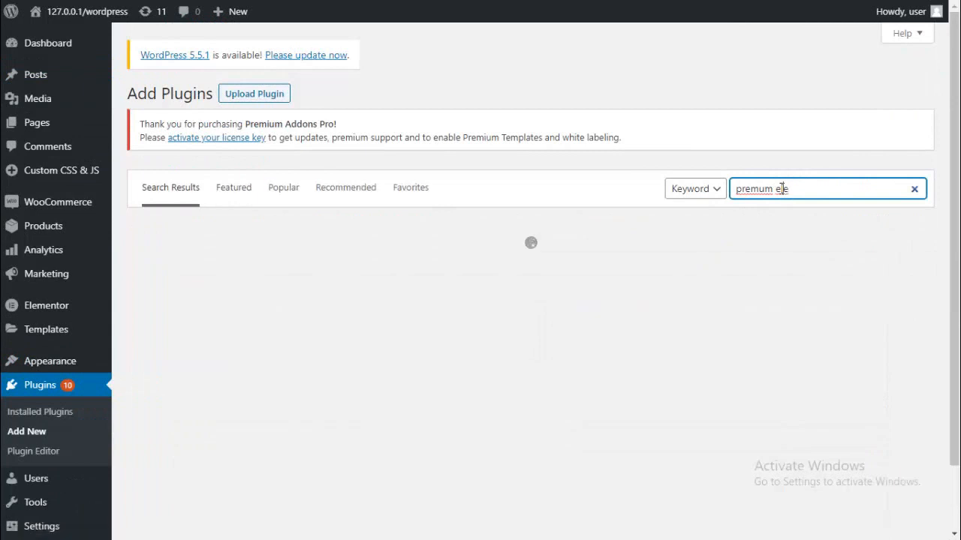
type("iu")
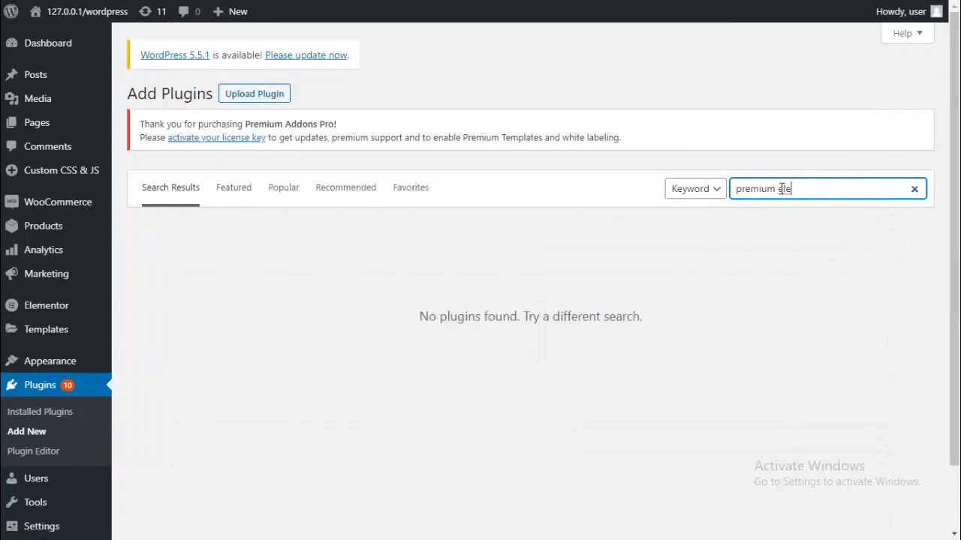
type("m elementor addons")
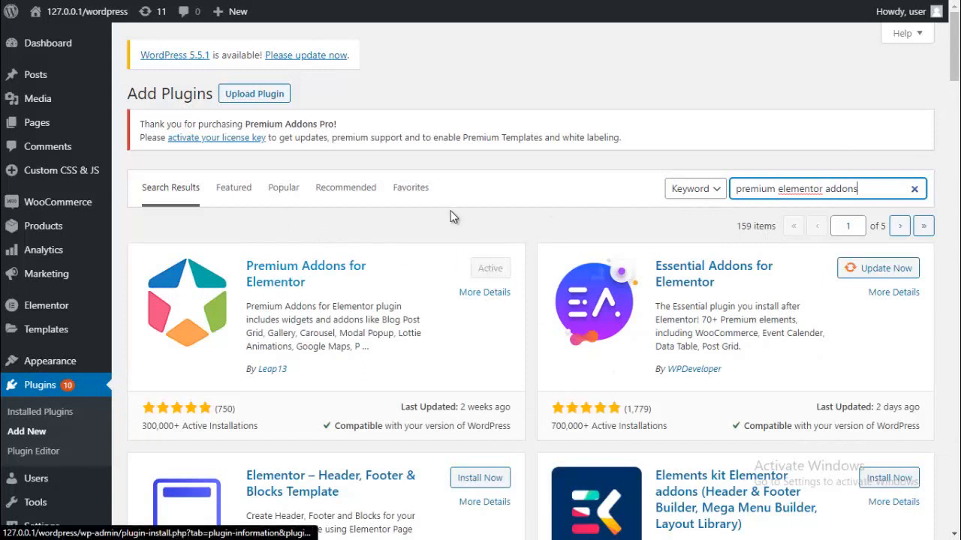
scroll(800, 169, "down", 5)
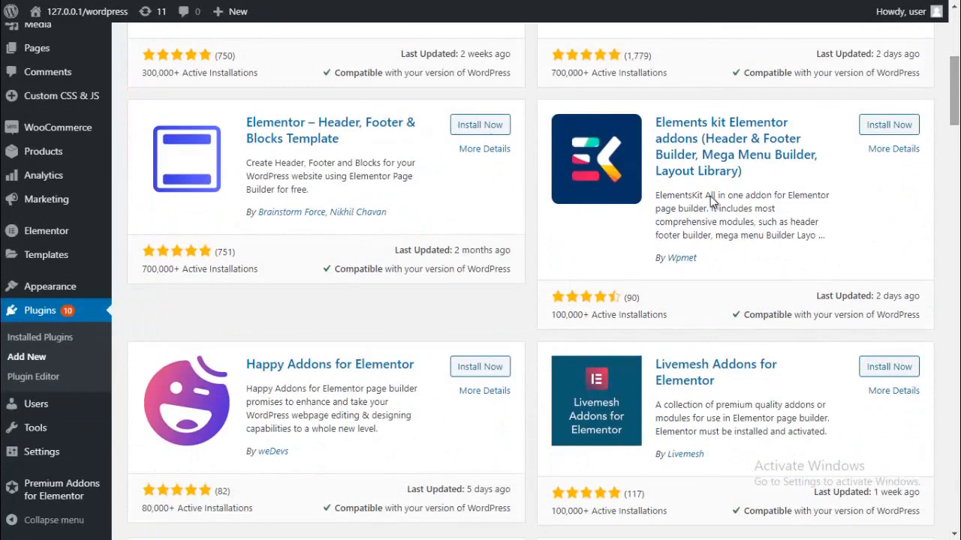
mouse_move(30, 492)
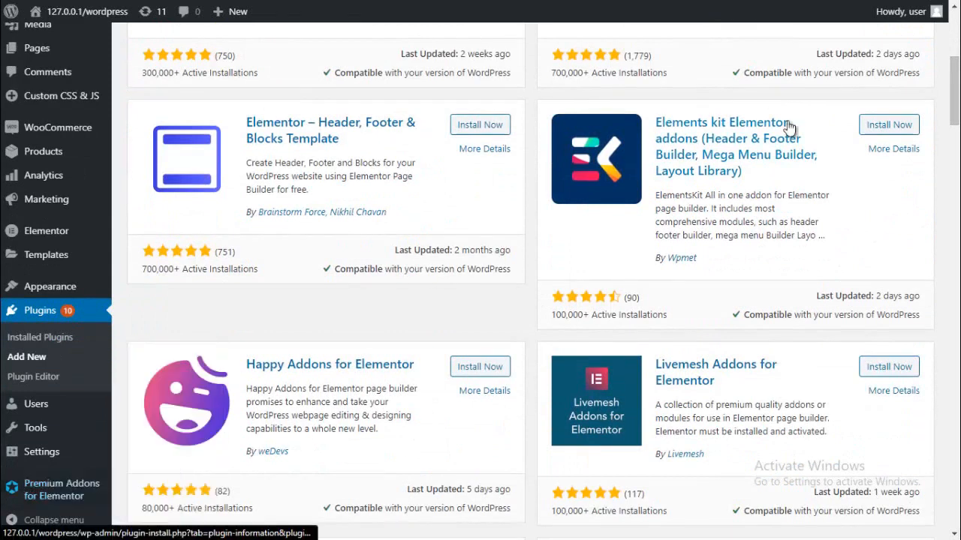
left_click_drag(956, 101, 958, 73)
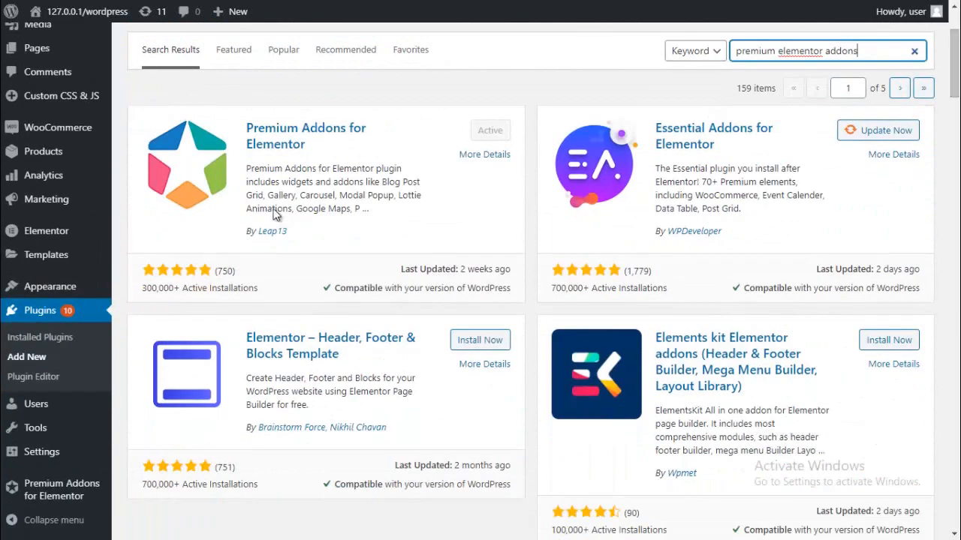
left_click_drag(957, 58, 957, 39)
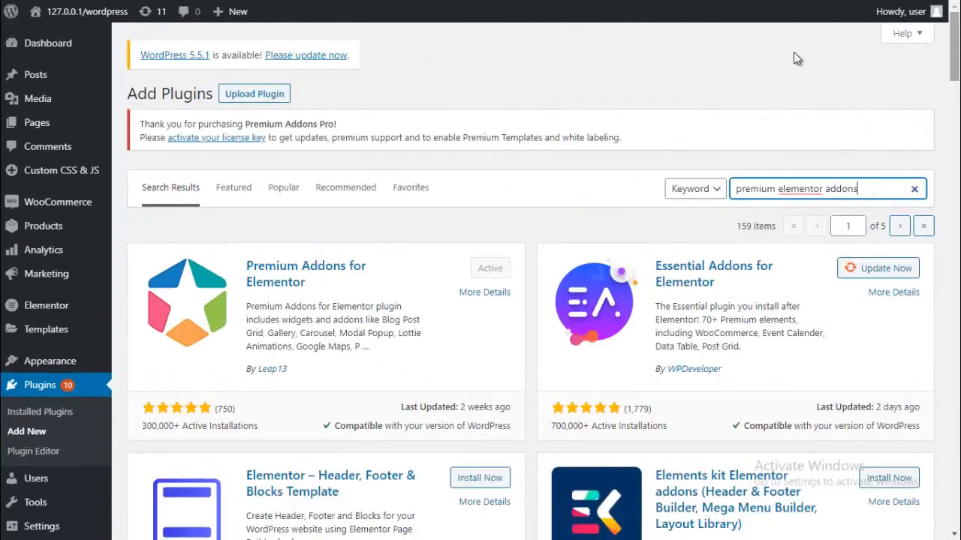
Create a new WordPress page titled "Premium", dismissing the block editor welcome guide
mouse_move(30, 131)
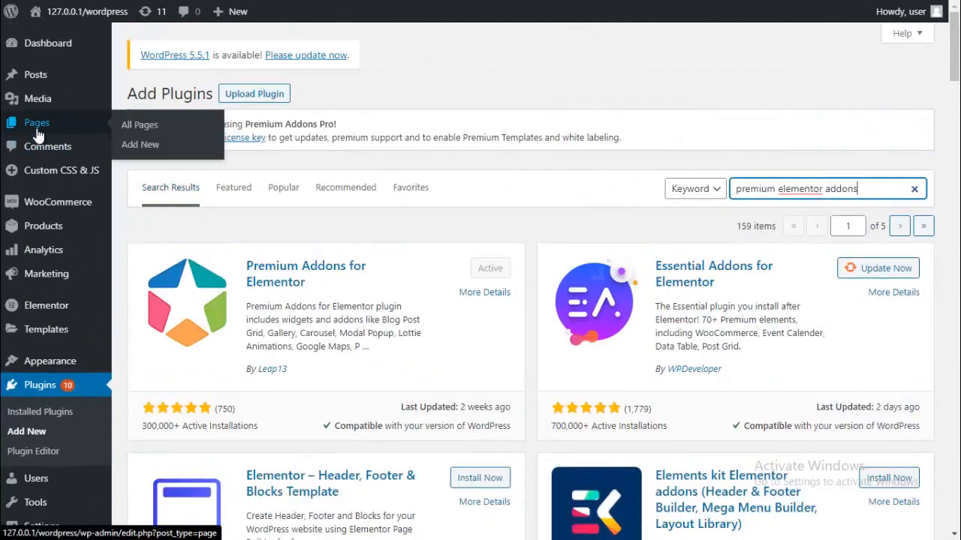
left_click(154, 144)
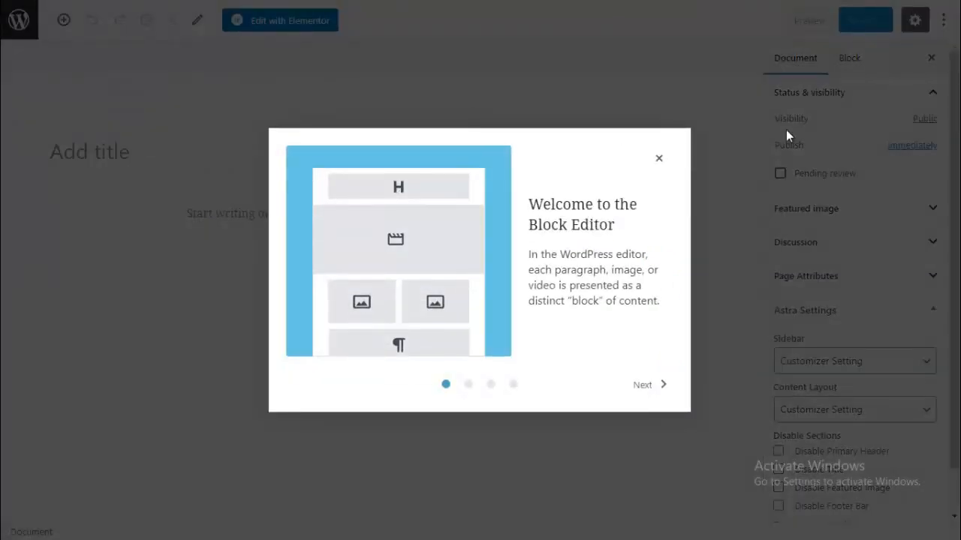
left_click(659, 158)
left_click(216, 160)
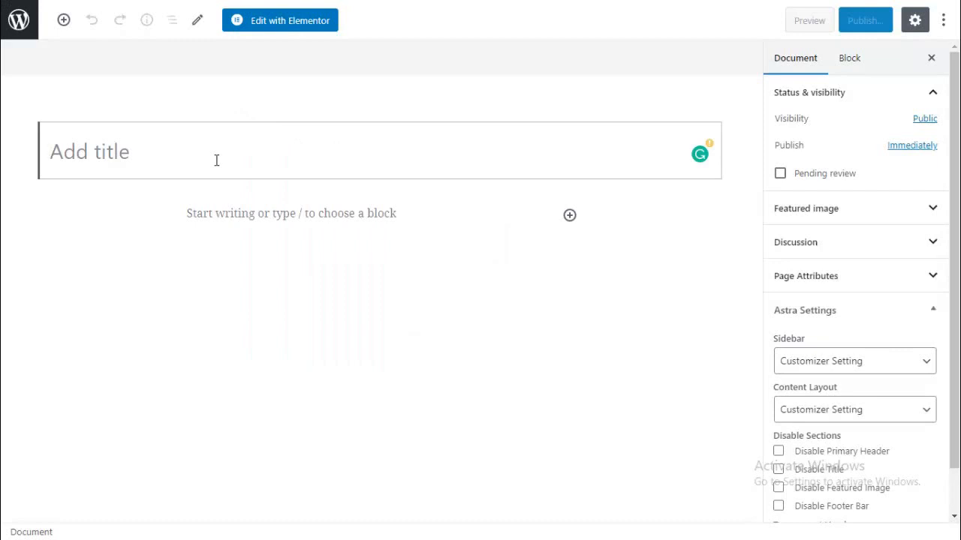
type("Pre")
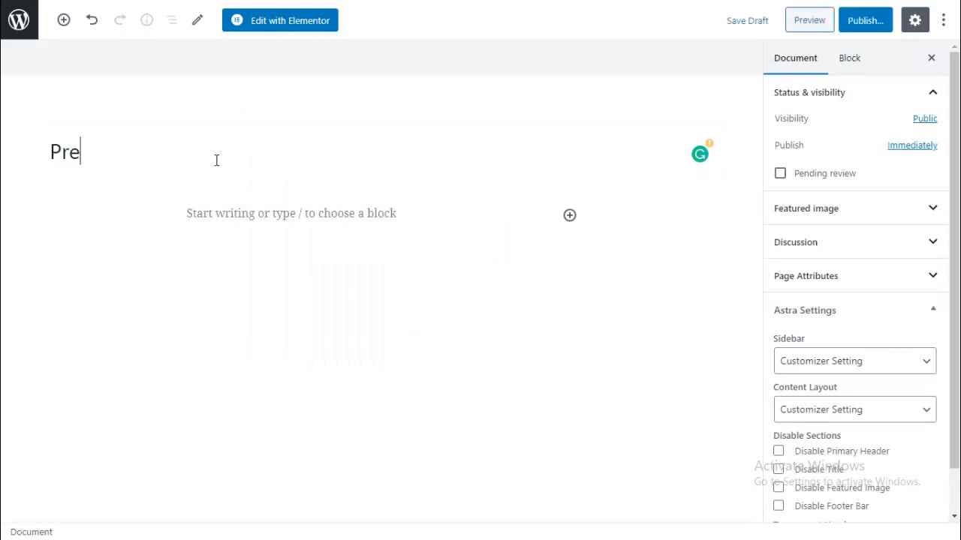
type("mium")
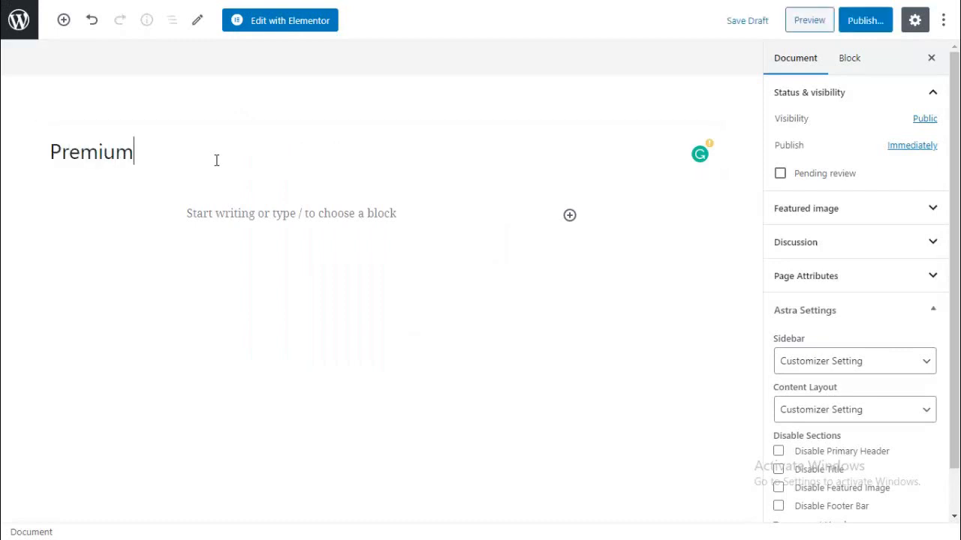
Open the page in Elementor and give the page body a classic white background
left_click(268, 30)
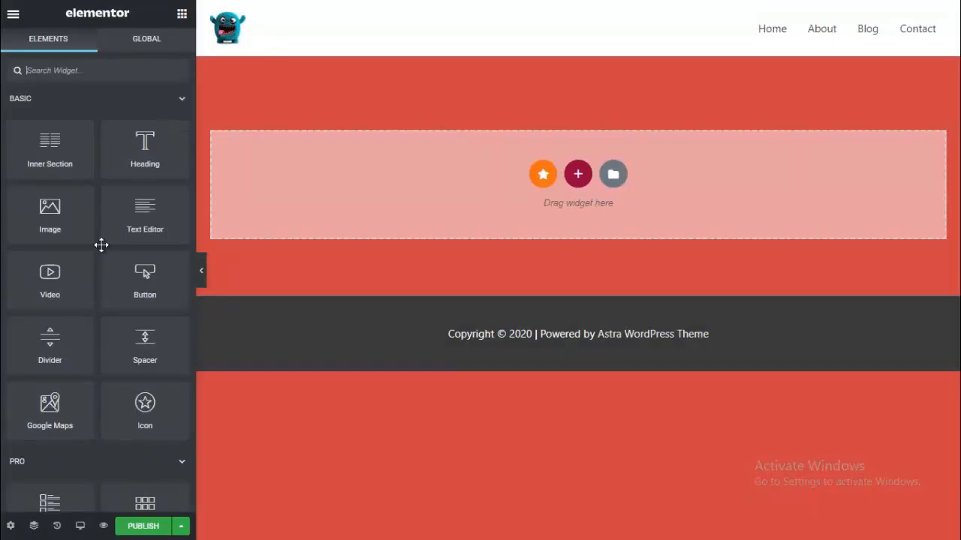
left_click(11, 525)
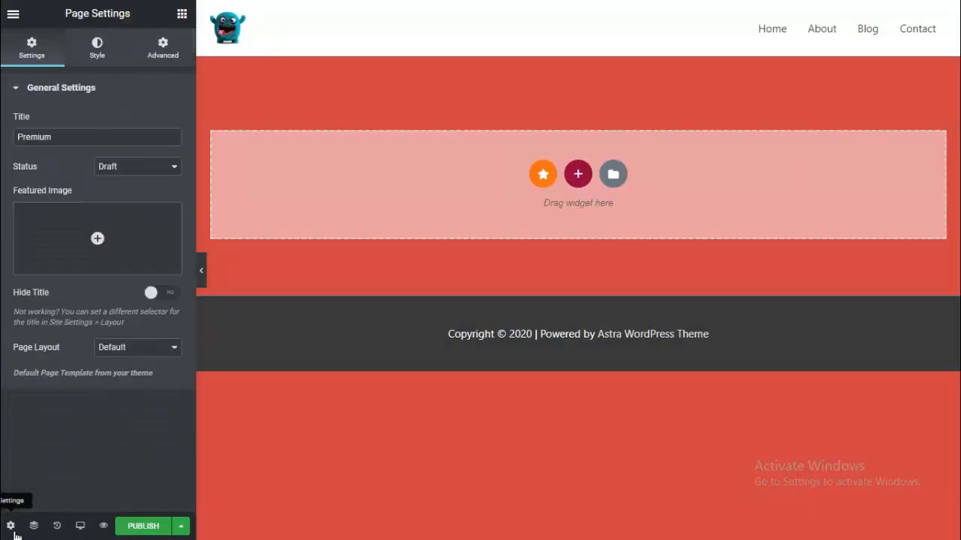
left_click(92, 66)
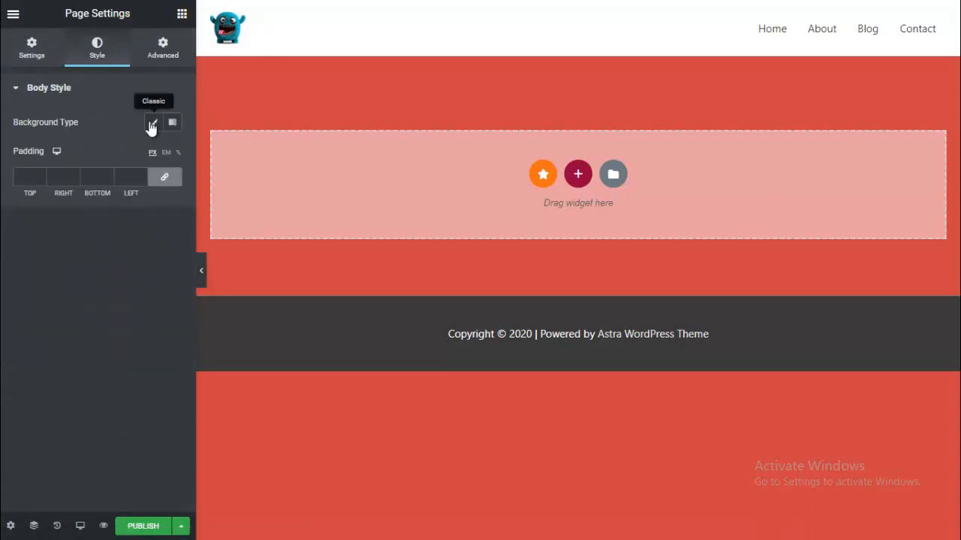
left_click(151, 126)
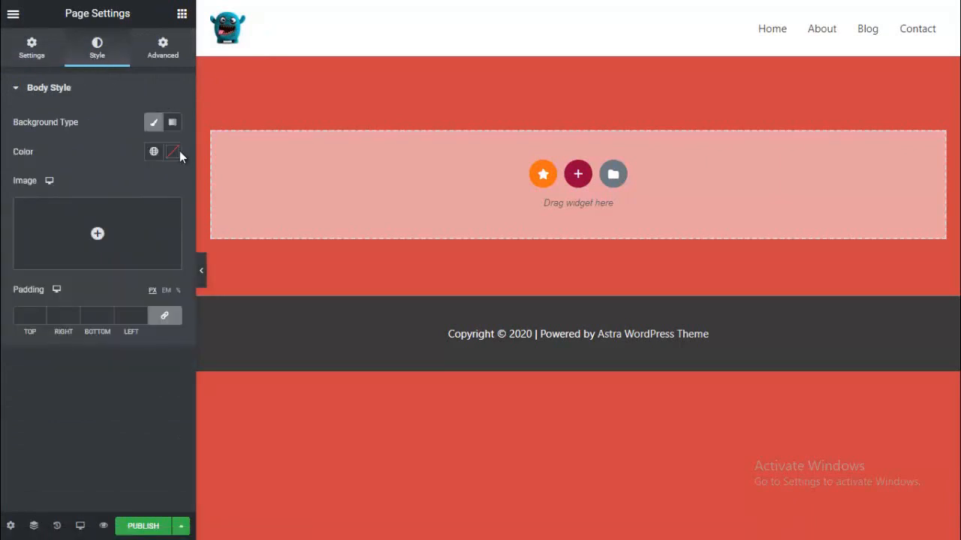
left_click(172, 154)
left_click_drag(125, 243, 63, 177)
key("Escape")
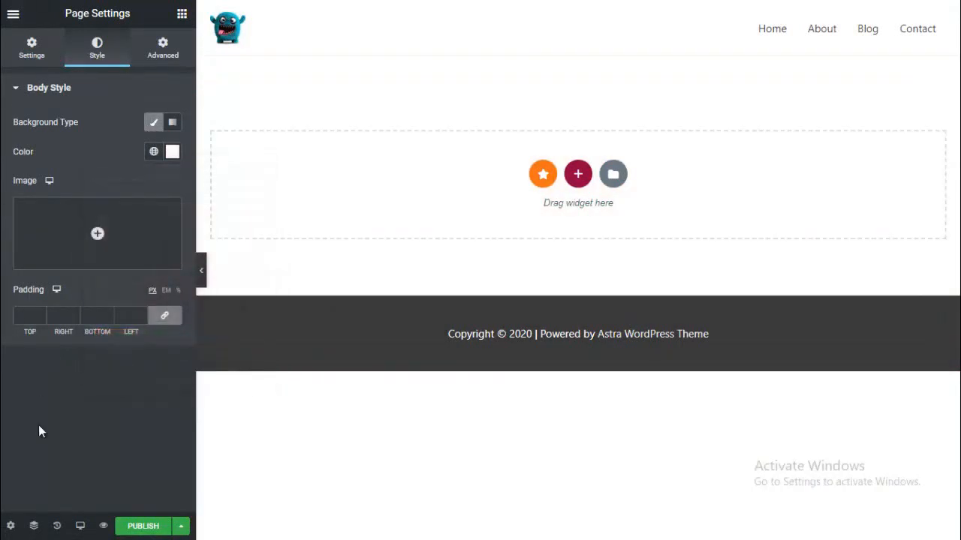
Set the page layout to Elementor Canvas
left_click(11, 525)
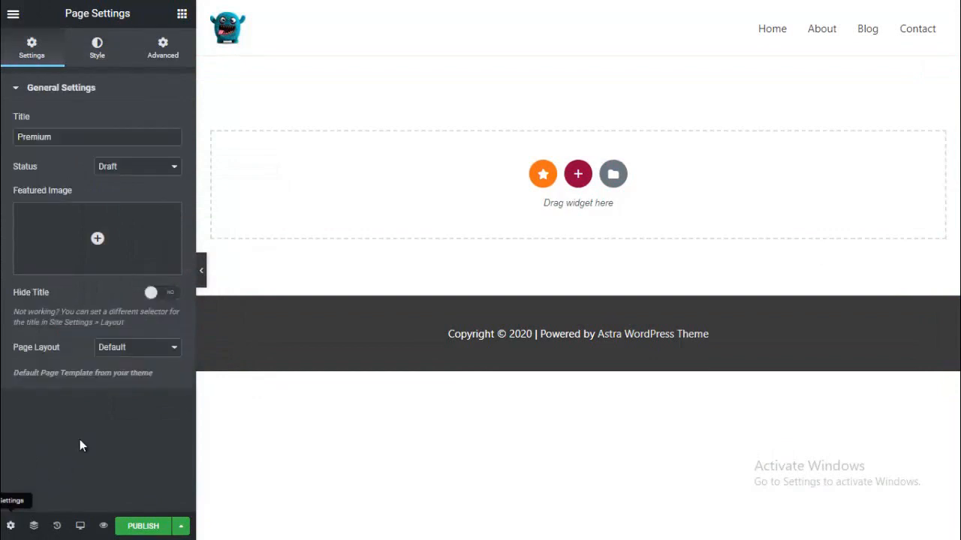
left_click(146, 348)
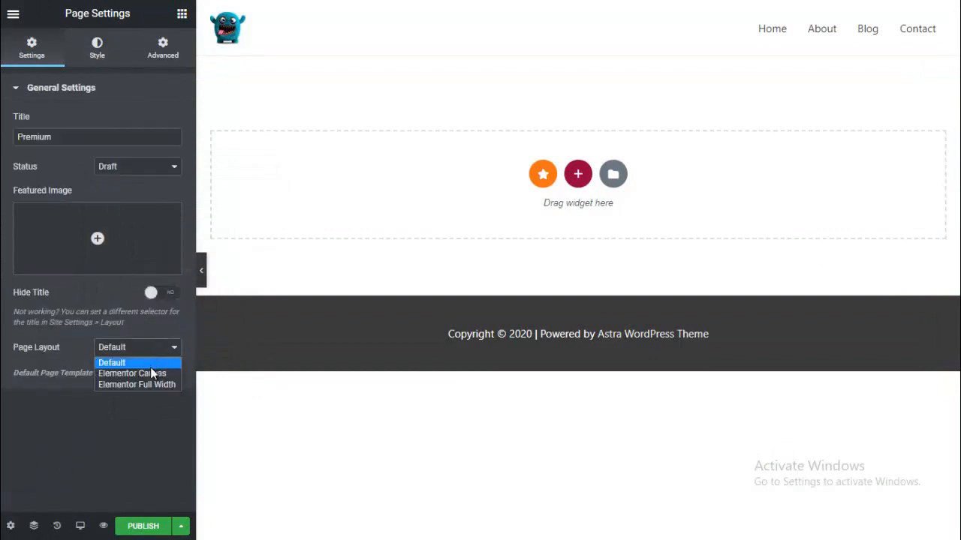
left_click(150, 373)
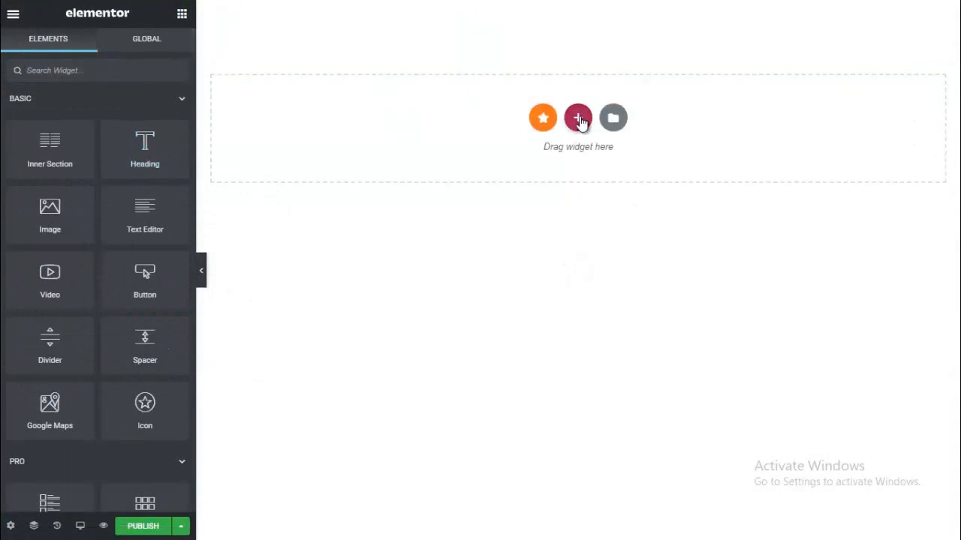
Add a single-column section and set its height to Fit To Screen
left_click(578, 118)
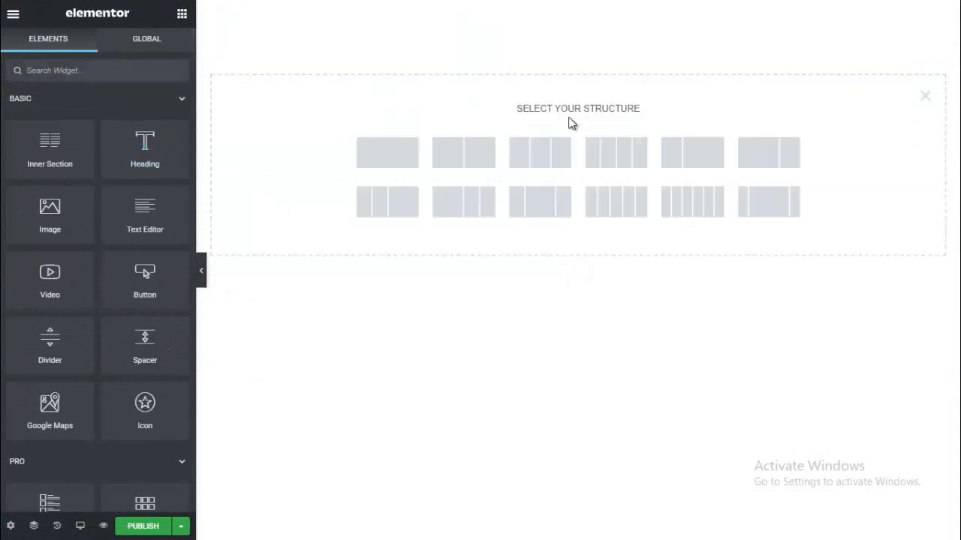
left_click(385, 158)
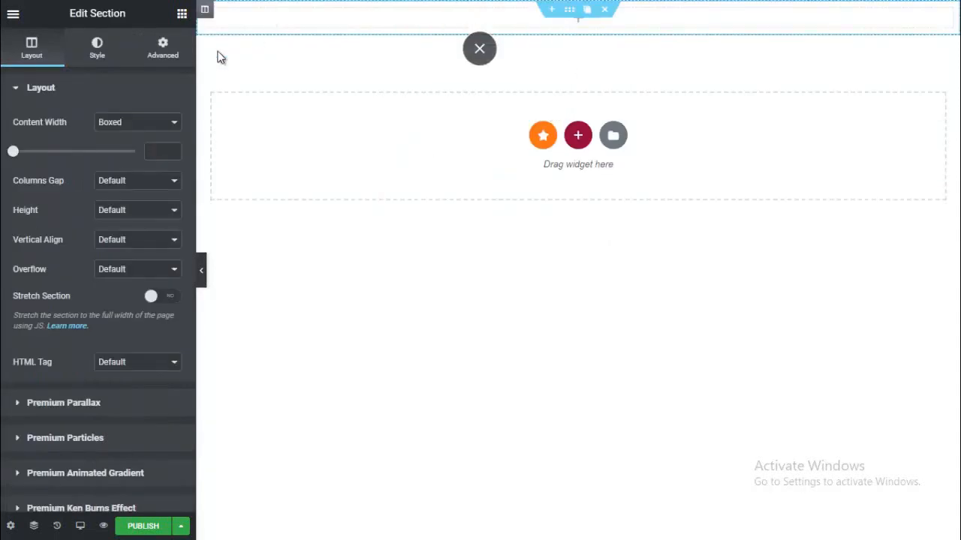
left_click(120, 210)
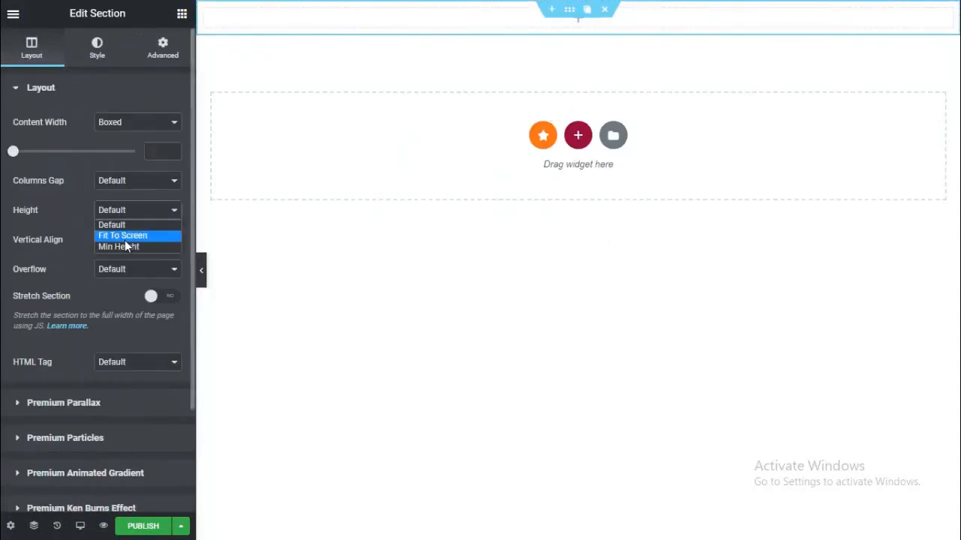
left_click(124, 235)
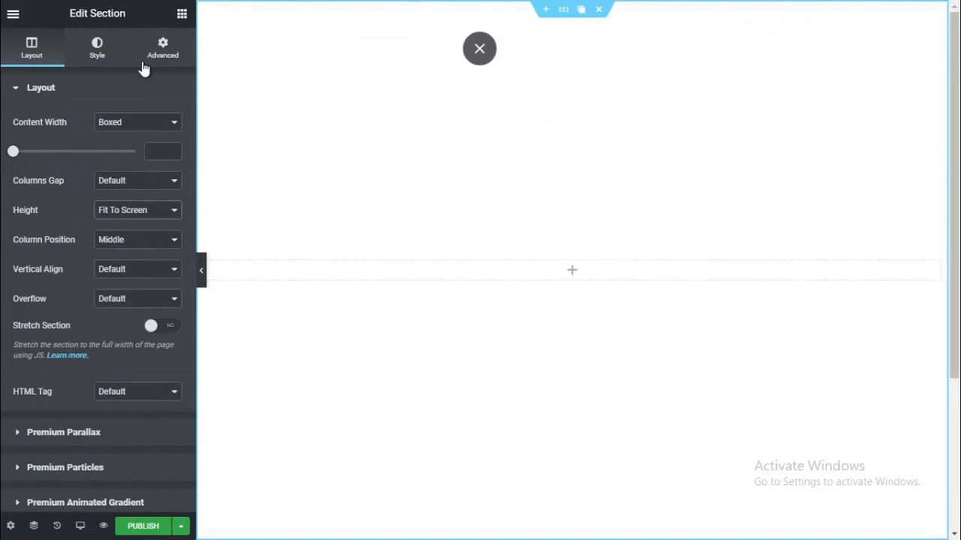
Give the section a gradient background with a muted pink first color
left_click(103, 63)
left_click(123, 155)
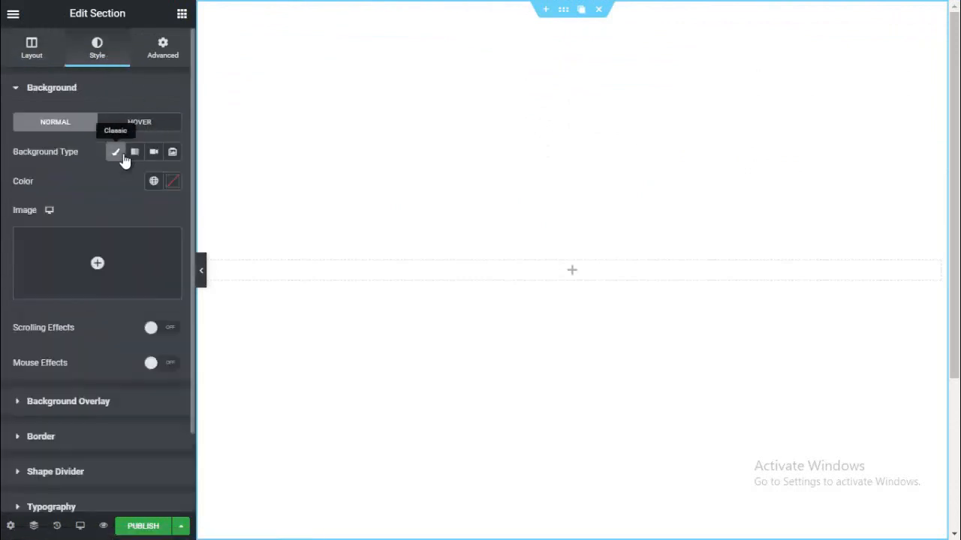
left_click(135, 155)
left_click(171, 181)
mouse_move(172, 230)
left_mouse_down()
mouse_move(175, 285)
mouse_move(138, 261)
left_mouse_up()
left_click(37, 186)
Set the gradient's second color to a medium bright green
left_click(172, 255)
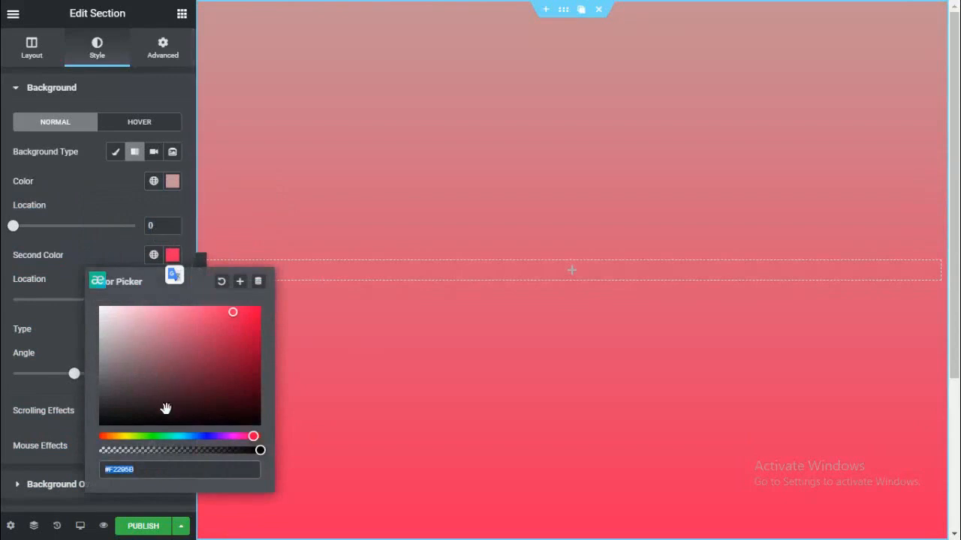
left_click(149, 436)
left_click(174, 364)
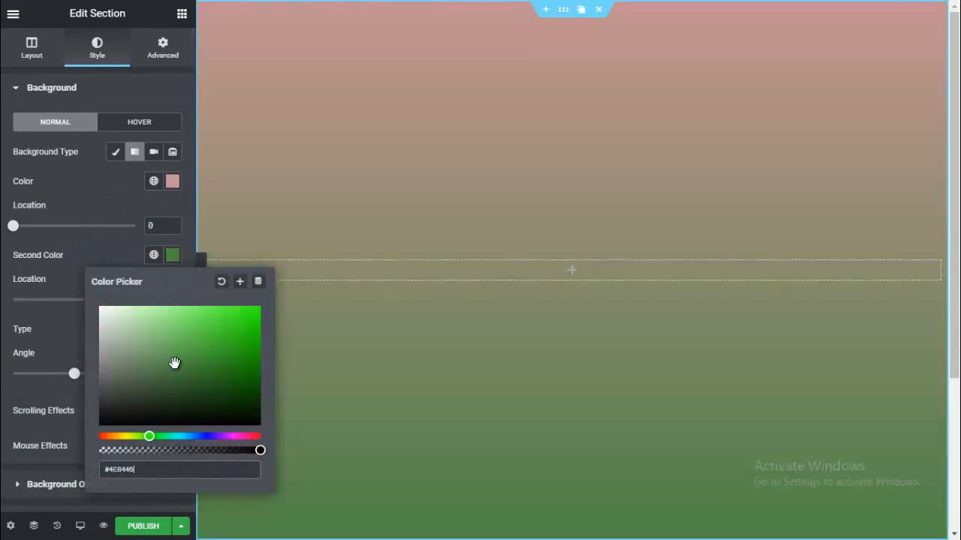
left_click(205, 334)
left_click(3, 293)
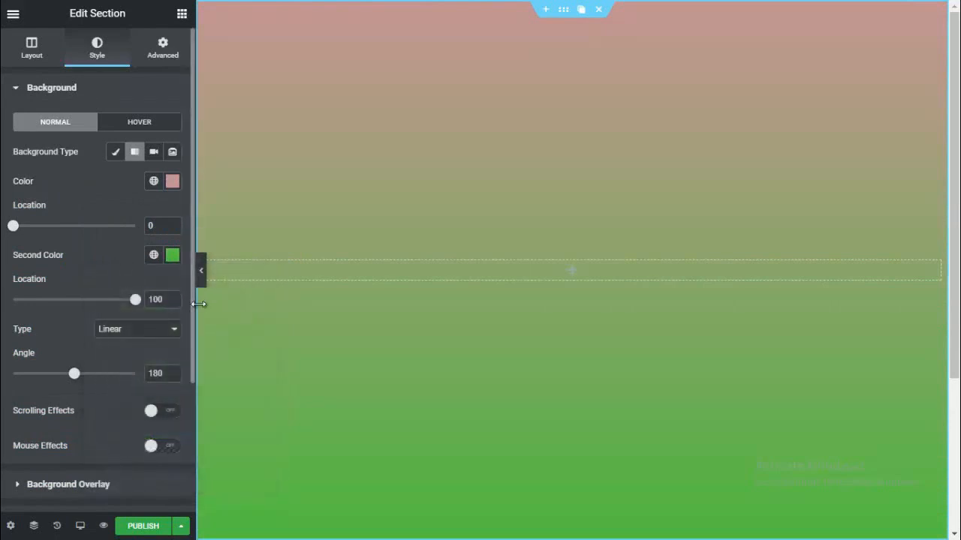
Insert an Inner Section widget with two columns into the gradient section
left_click(183, 15)
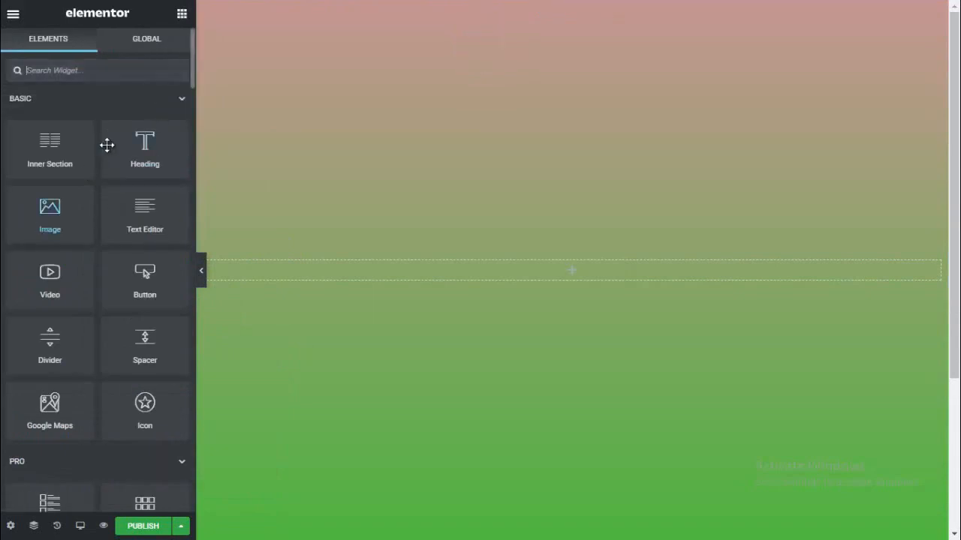
left_click_drag(35, 163, 456, 273)
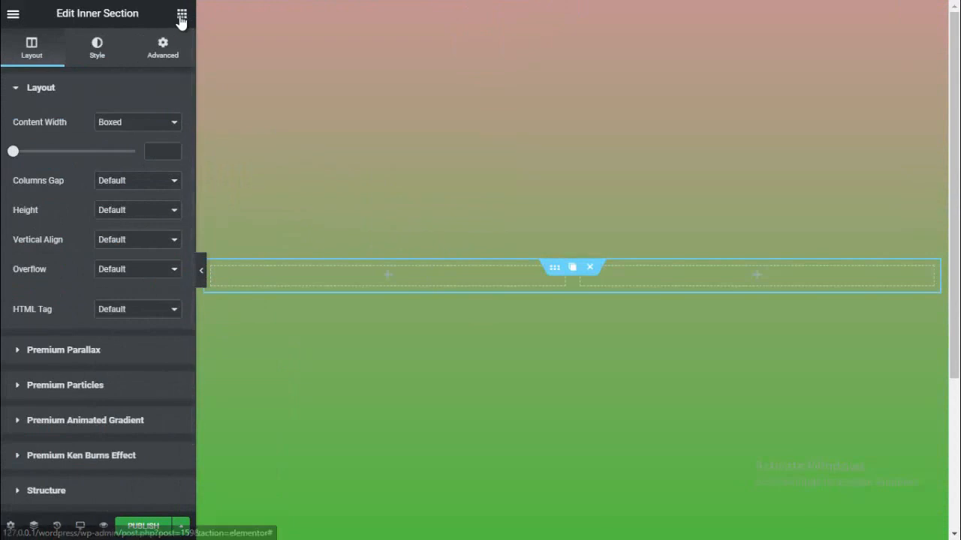
Add an Image widget to the left inner column and use the library picture of the woman with the 30 days cycle
left_click(181, 17)
left_click_drag(21, 198, 456, 286)
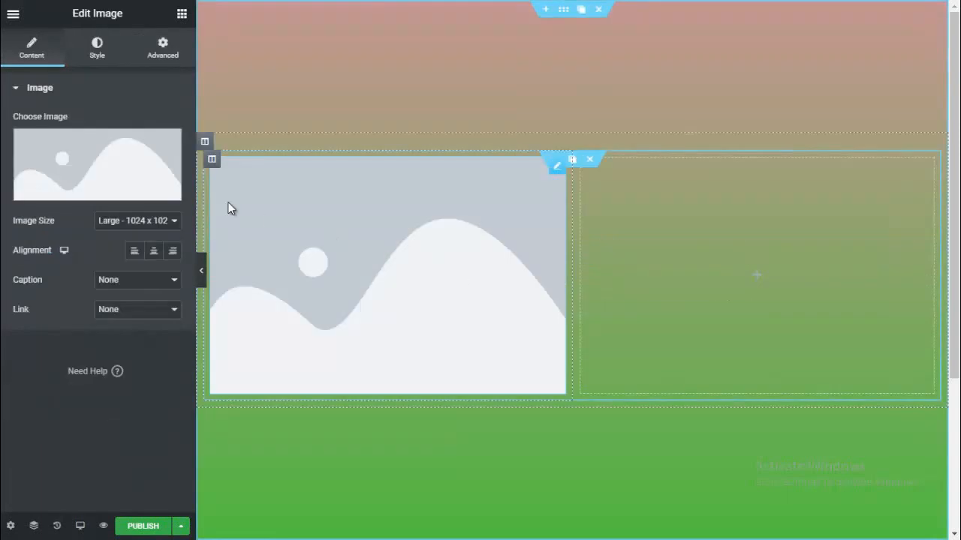
left_click(78, 165)
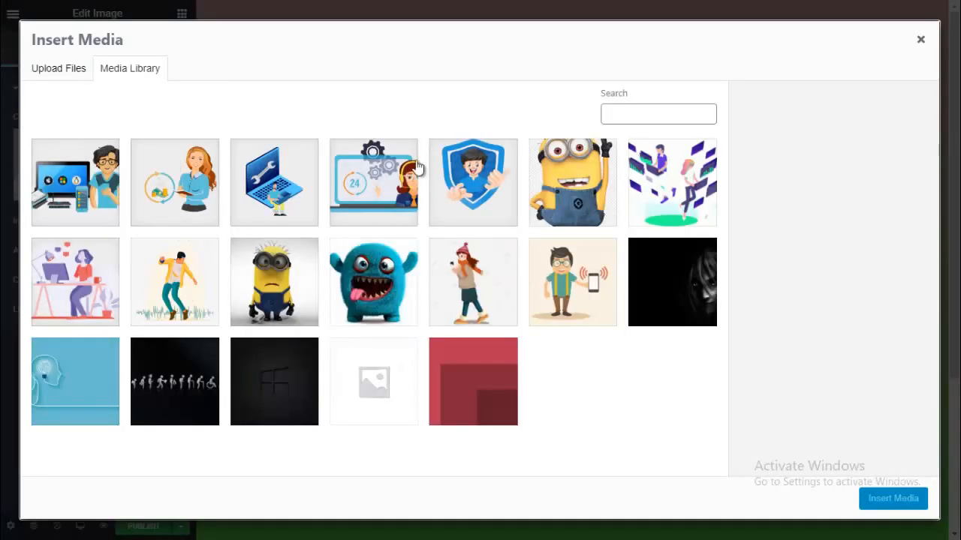
left_click(164, 180)
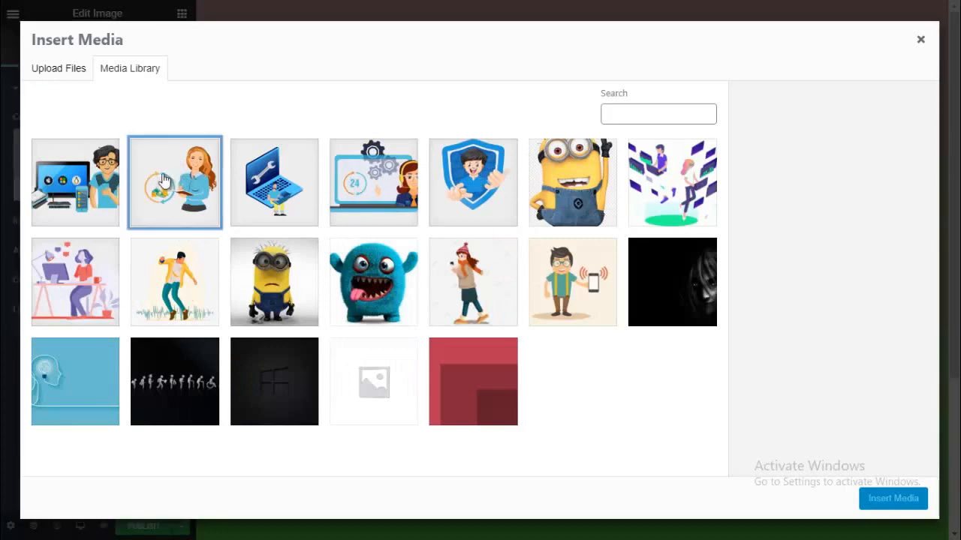
left_click(872, 500)
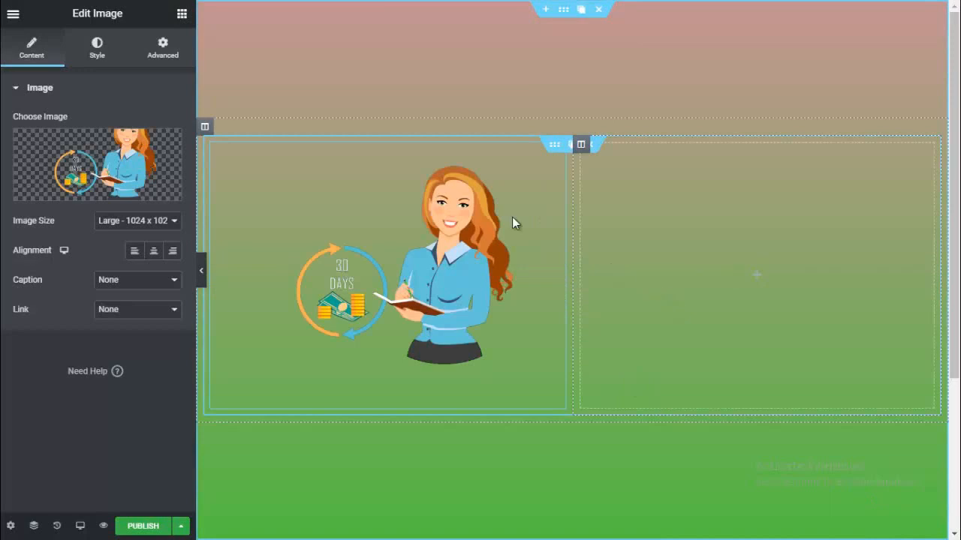
Add a Text Editor widget to the right inner column and duplicate its lorem ipsum paragraph to make three paragraphs
left_click(181, 13)
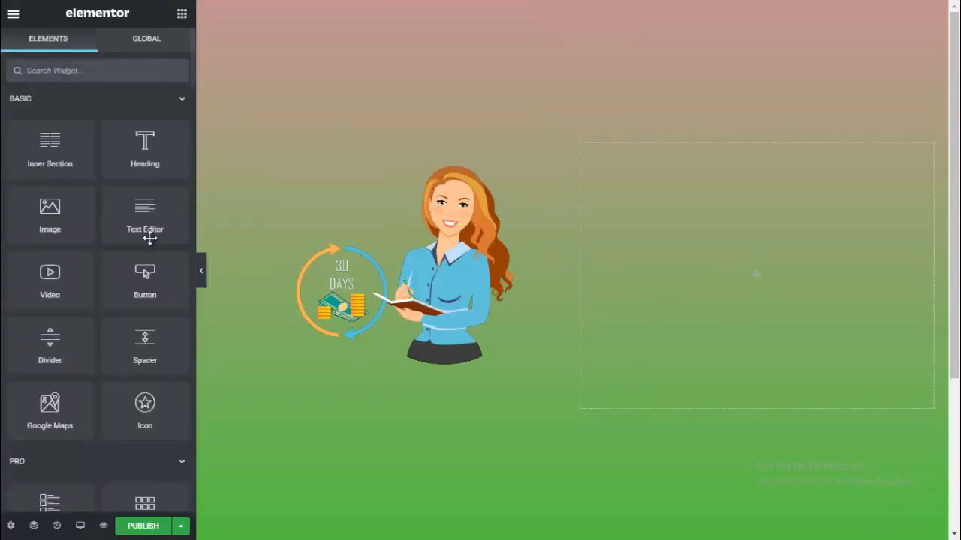
left_click_drag(154, 210, 781, 276)
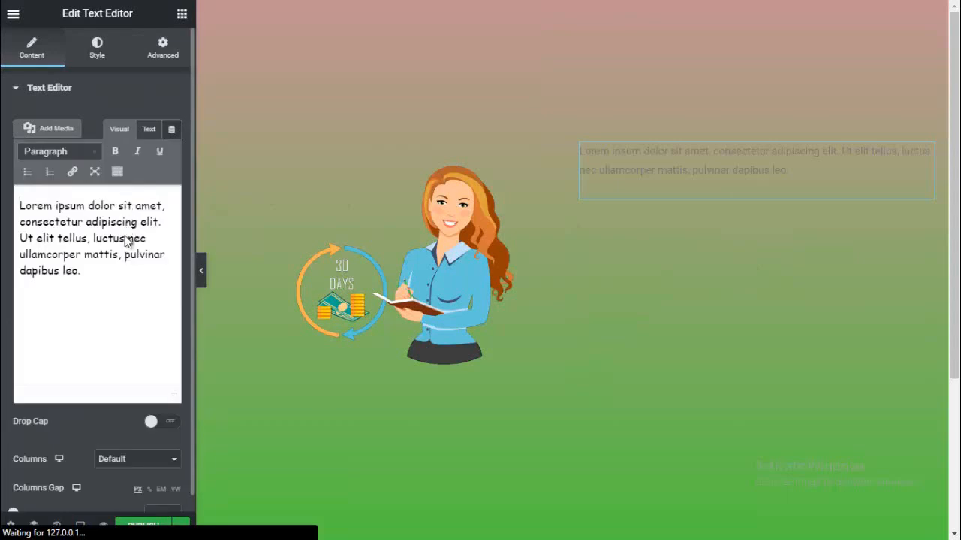
key("ctrl+a")
key("ctrl+c")
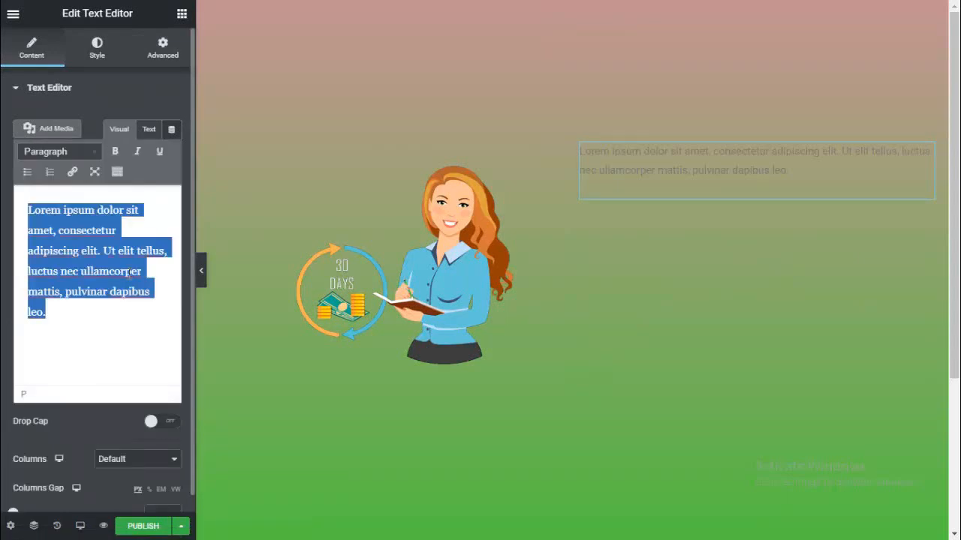
left_click(79, 308)
key("ctrl+v")
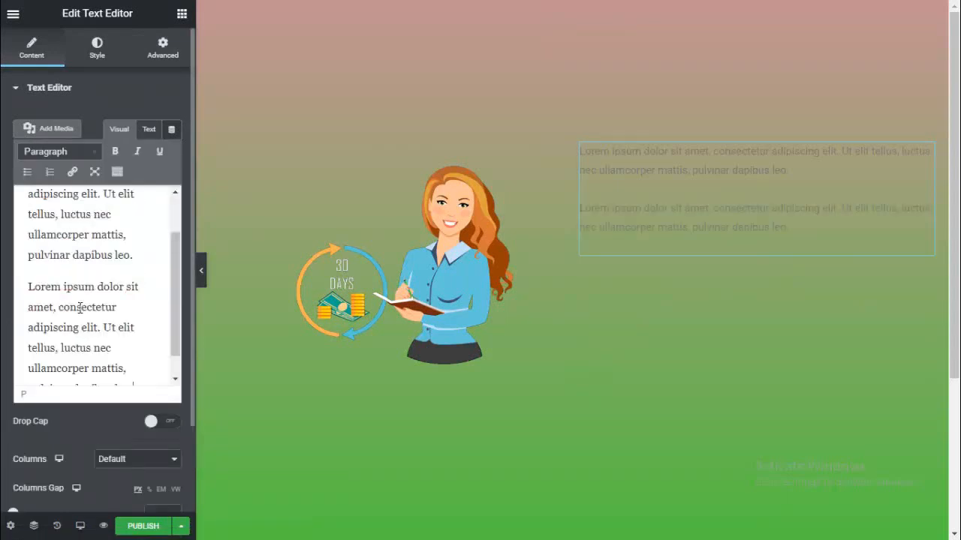
key("ctrl+v")
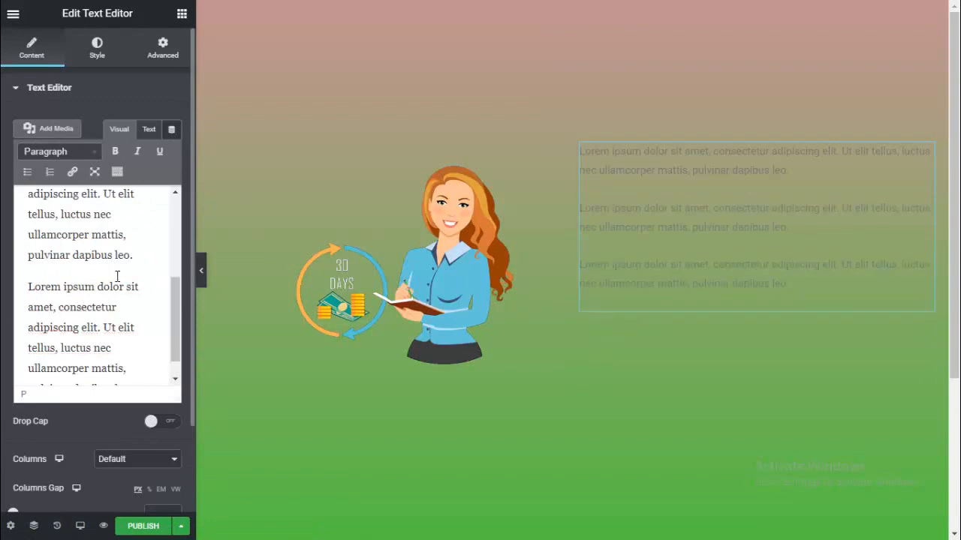
Set the text color of the lorem ipsum paragraphs to white and justify their alignment
left_click(95, 46)
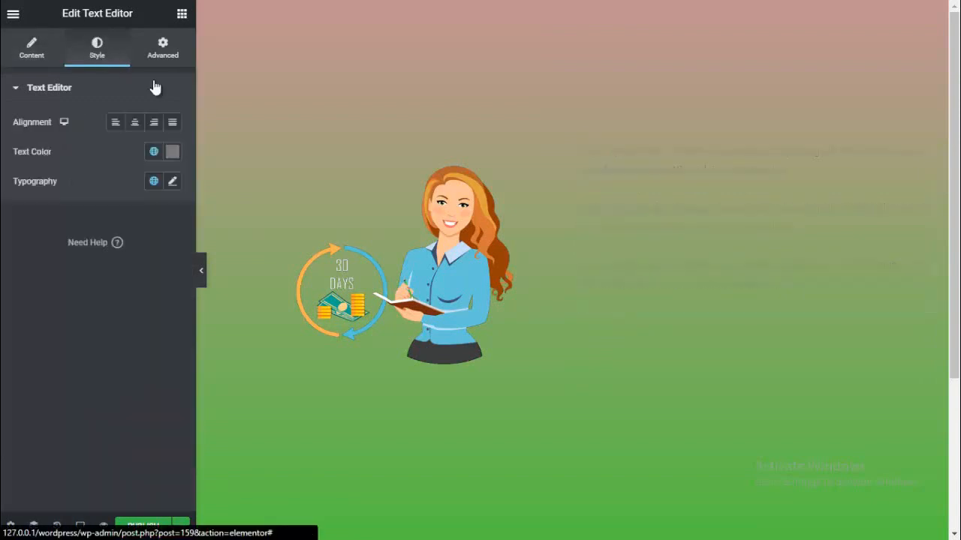
left_click(172, 151)
left_click(138, 223)
left_click(103, 217)
left_click(83, 134)
left_click(173, 124)
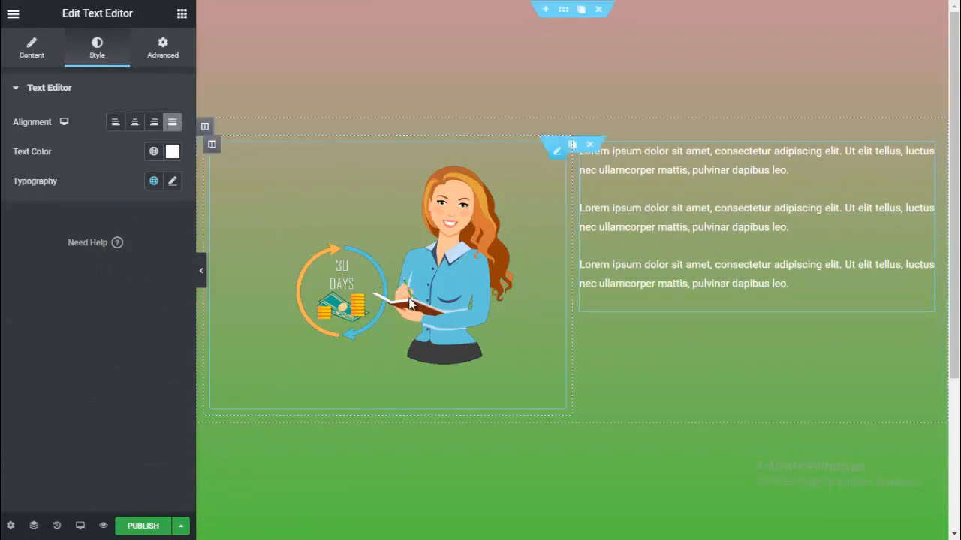
Set the paragraphs' typography to the Risque font family at a size of 21 px
left_click(173, 182)
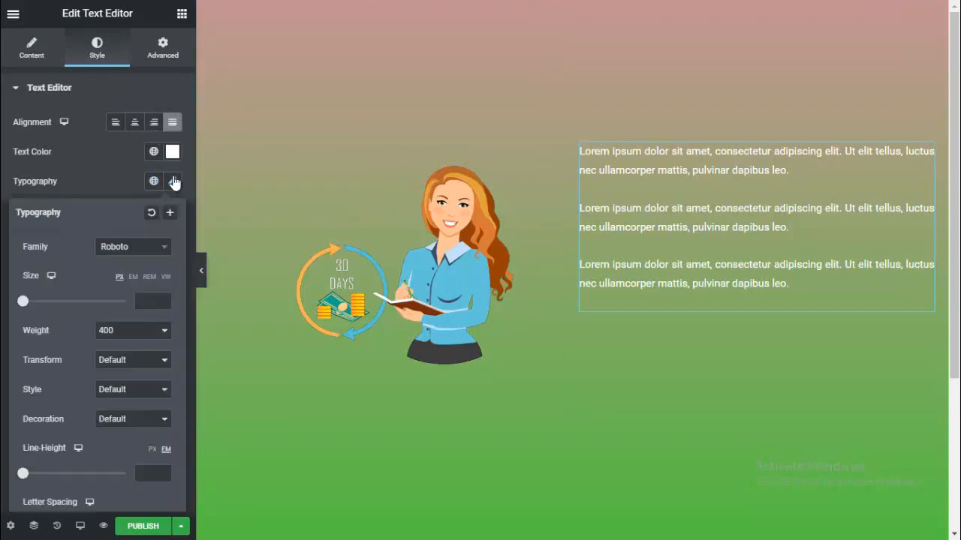
left_click(131, 246)
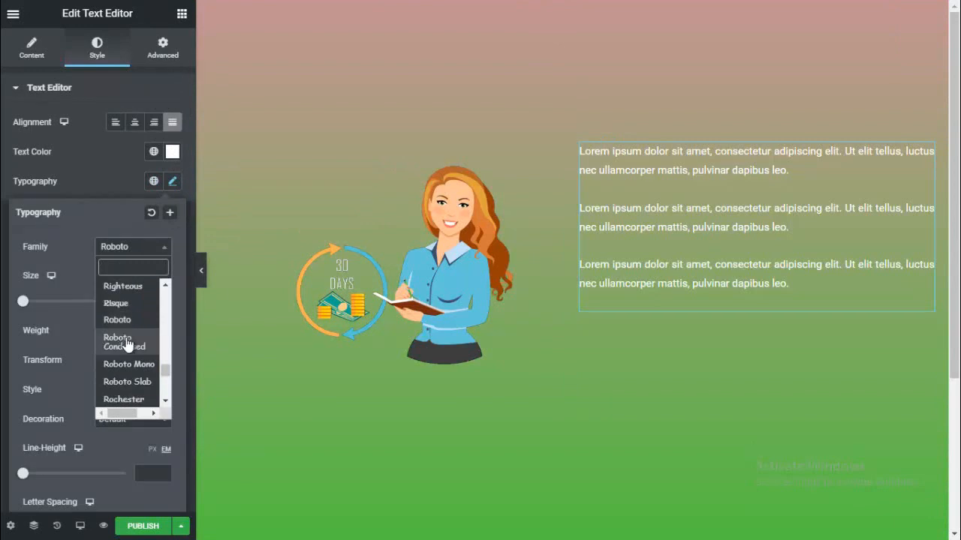
left_click(126, 304)
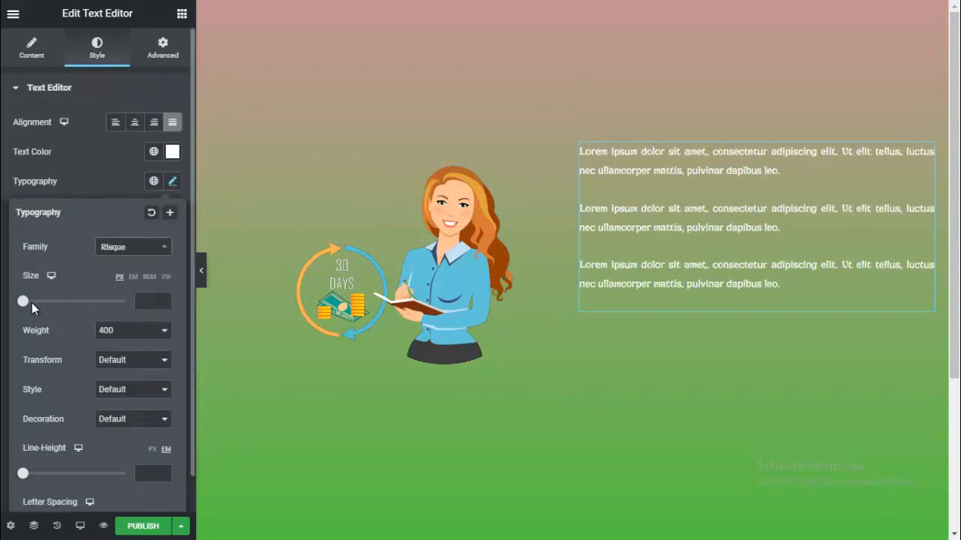
left_click_drag(22, 302, 36, 304)
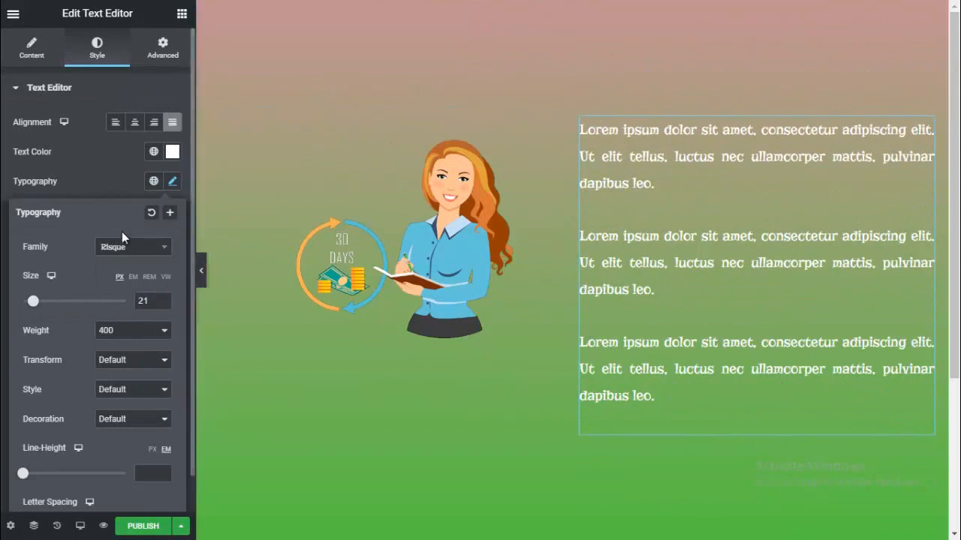
left_click(71, 125)
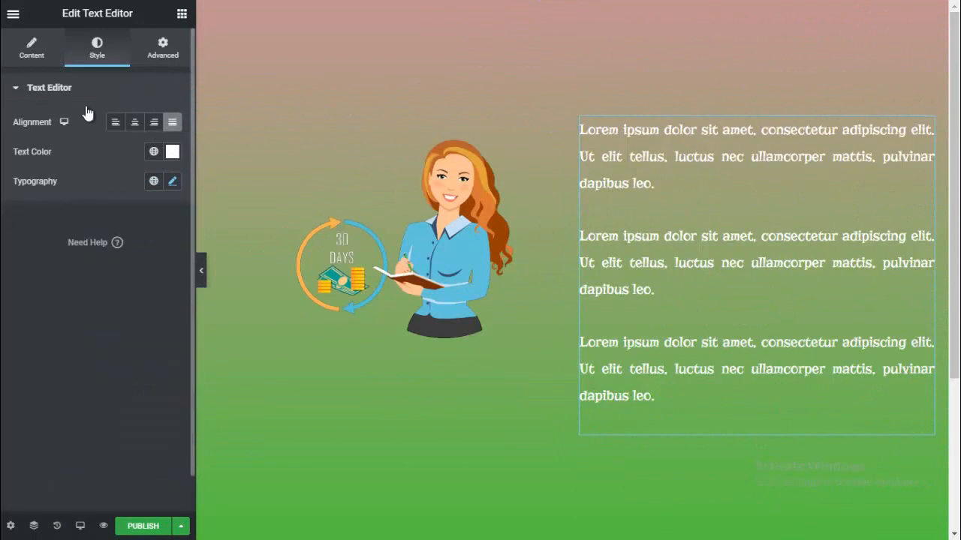
Change the first color of the outer section's gradient background to blue, #4B5DC2
left_click(567, 15)
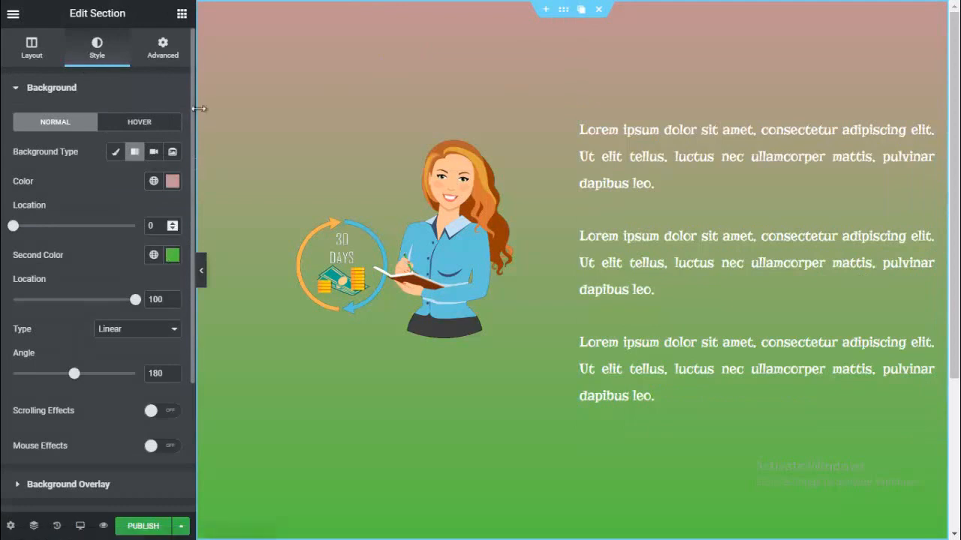
left_click(175, 184)
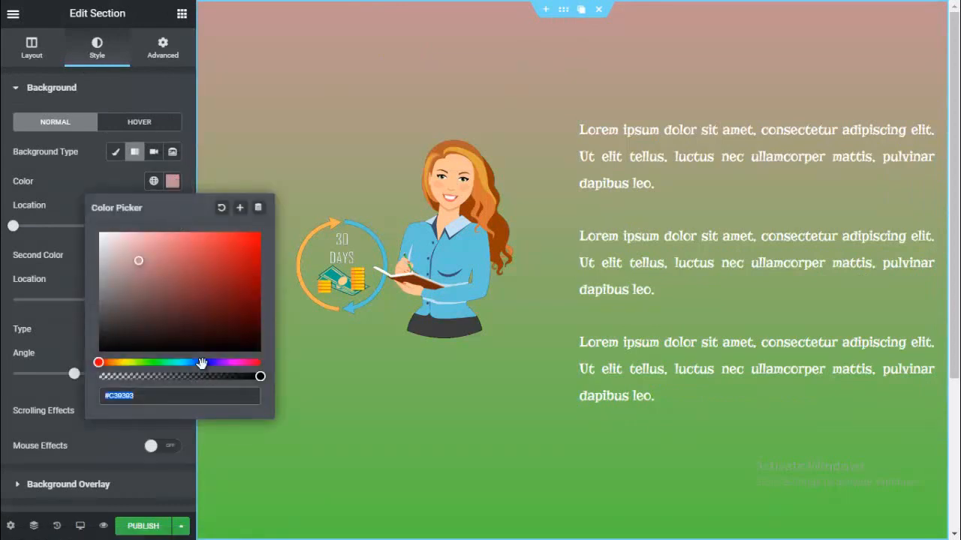
left_click(201, 363)
left_click(196, 261)
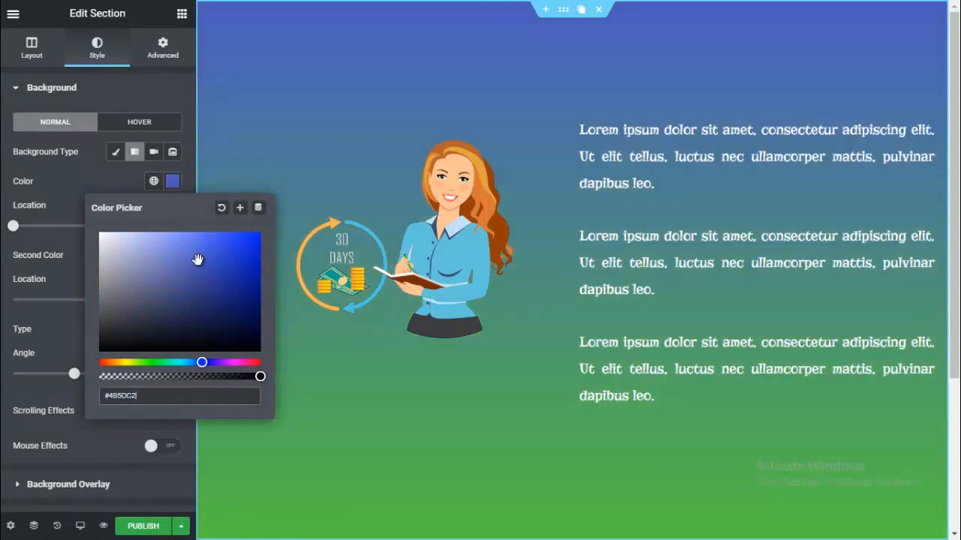
left_click(180, 192)
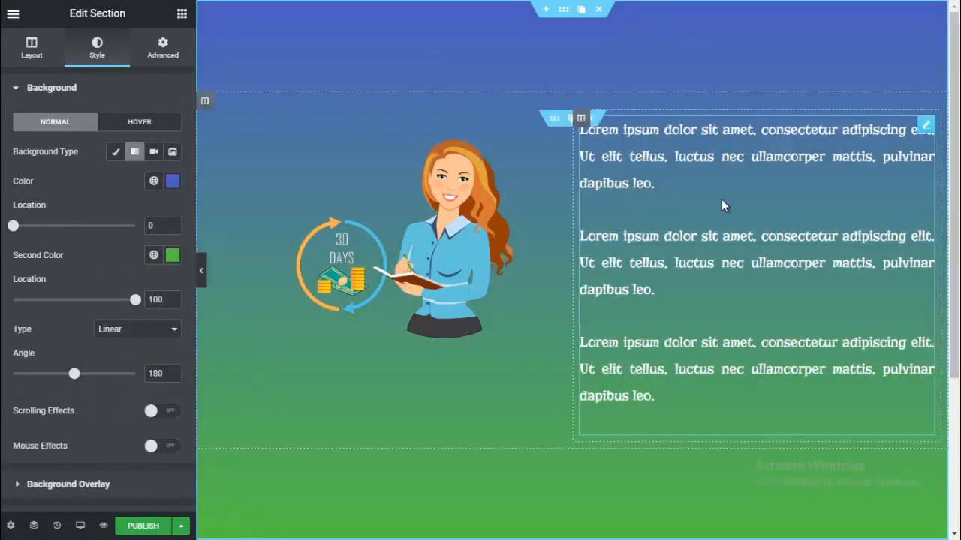
Save the page as a template named premiumsec7 and close the template library
left_click_drag(954, 114, 931, 6)
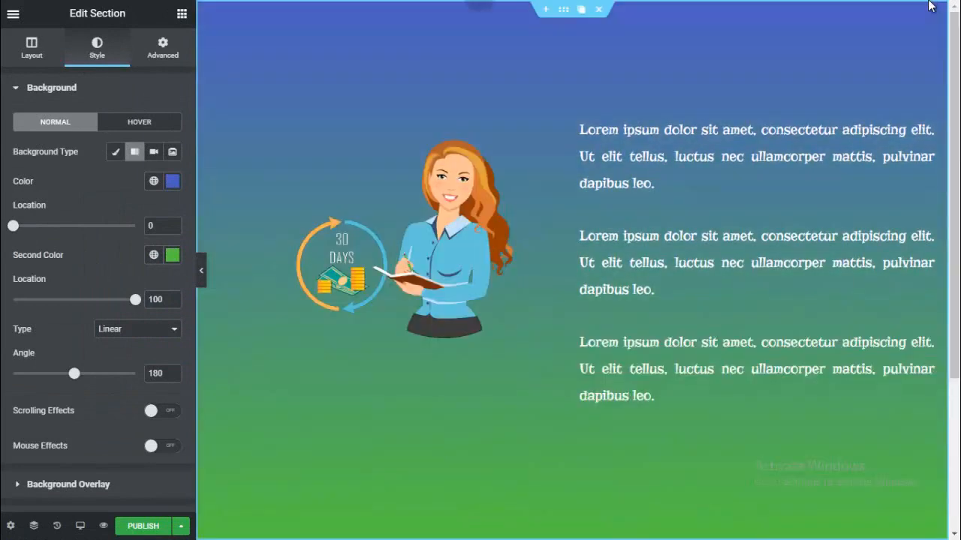
left_click(180, 529)
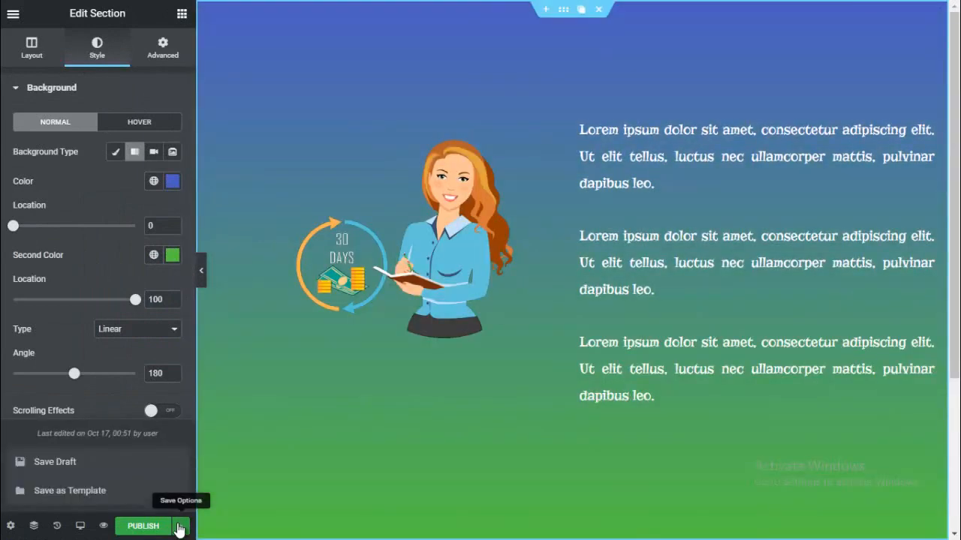
left_click(71, 489)
left_click(381, 284)
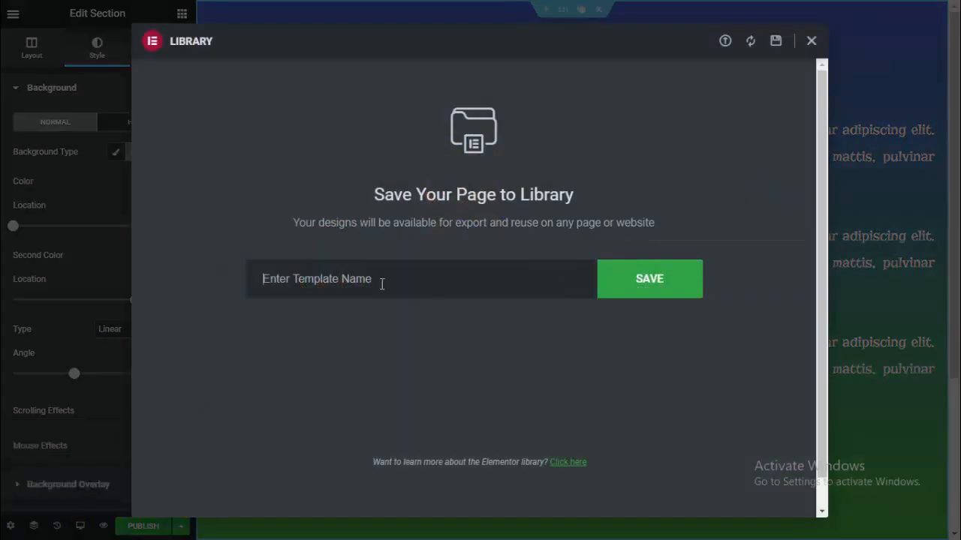
type("premiumsec7")
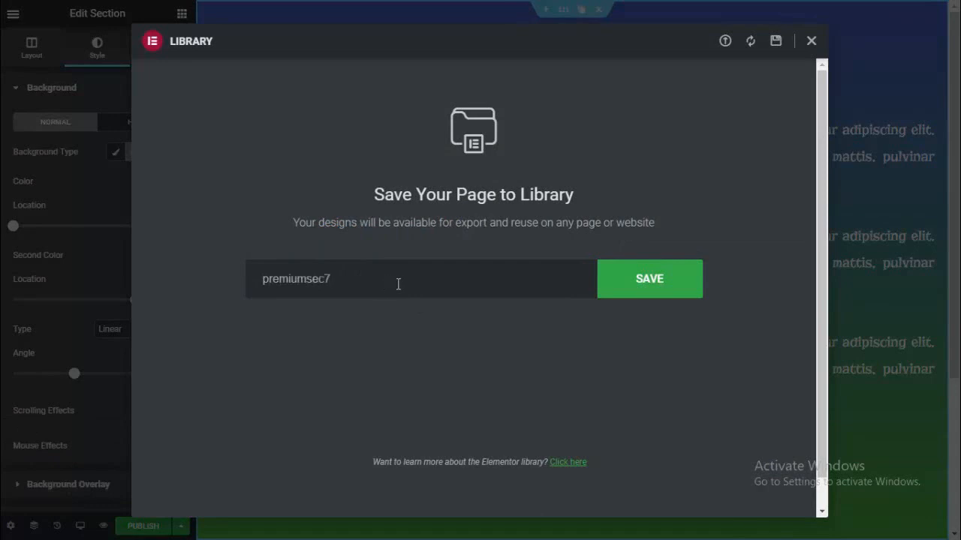
left_click(617, 296)
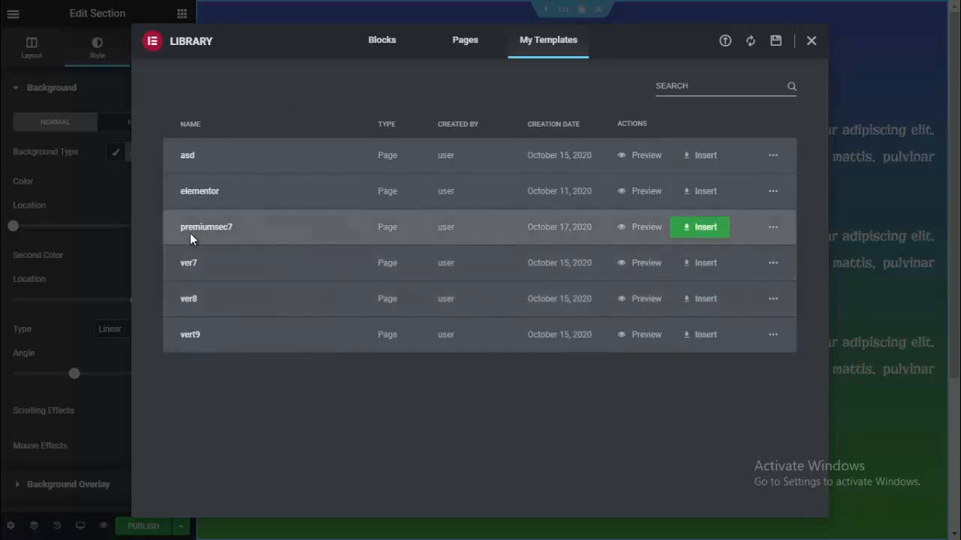
left_click(812, 42)
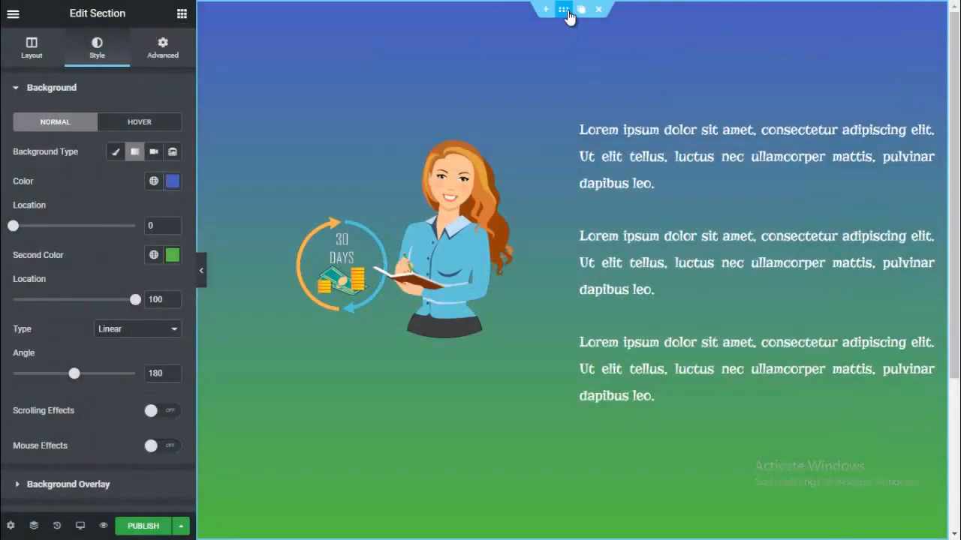
Change the first color of the section's gradient background to a medium purple
left_click_drag(954, 62, 949, 10)
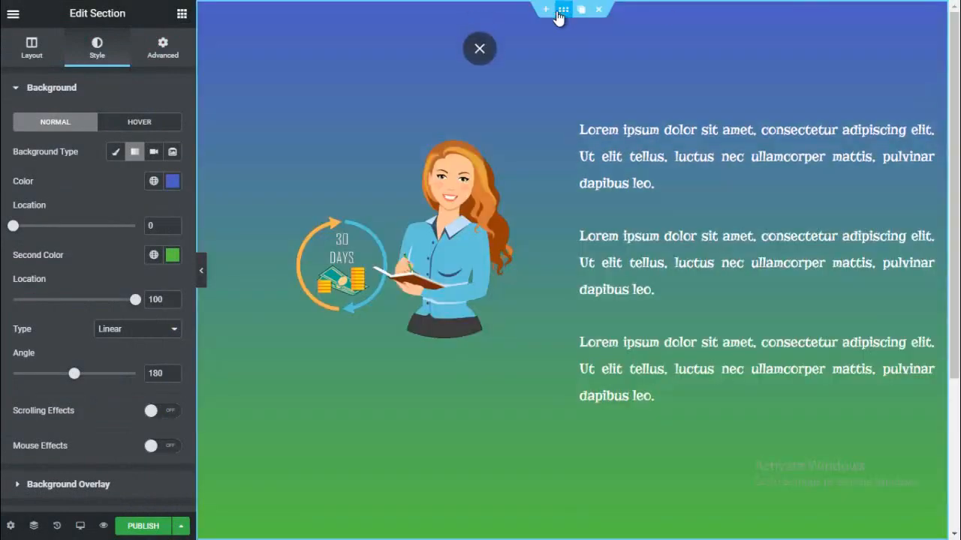
left_click(174, 183)
left_click(230, 362)
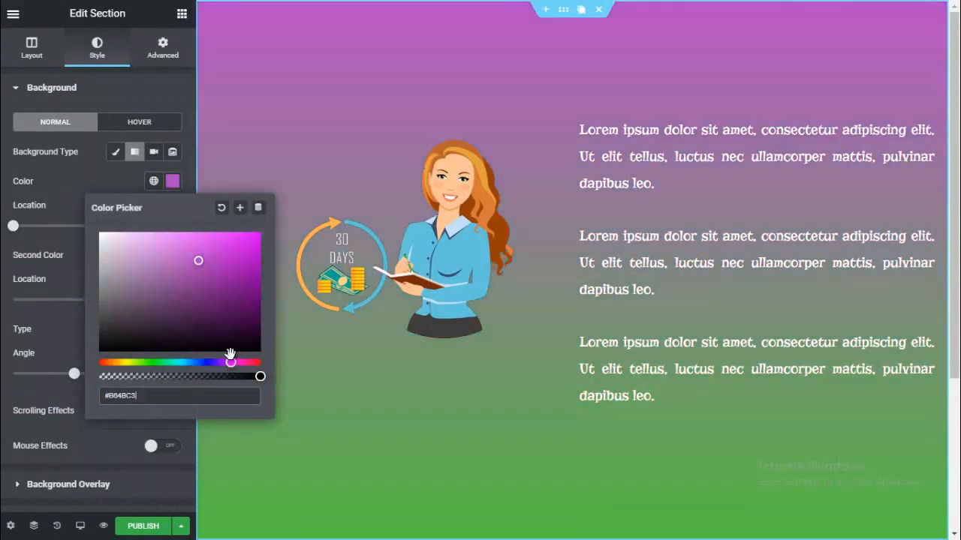
left_click(214, 272)
left_click(139, 268)
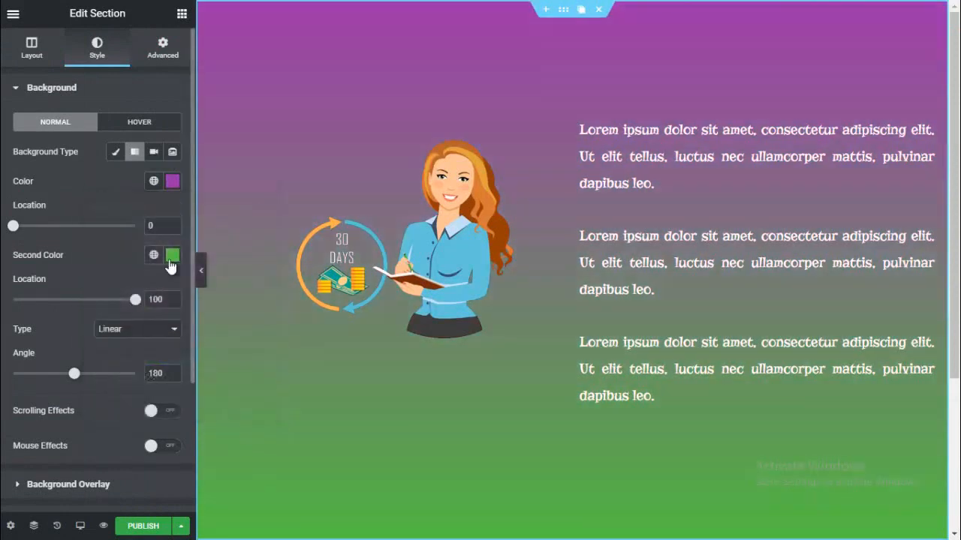
Change the second color of the section's gradient background to a muted orange, about #C58B42
left_click(172, 255)
left_click_drag(148, 437, 113, 436)
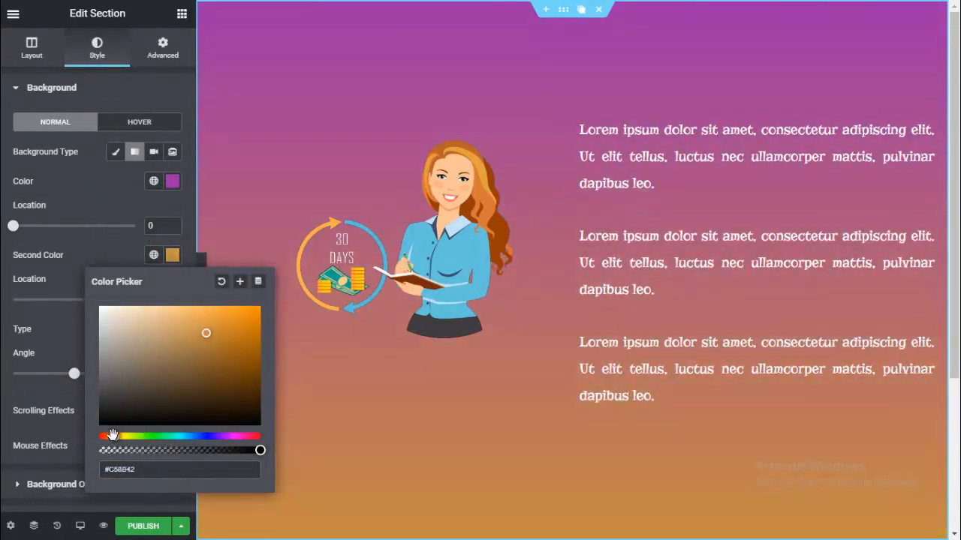
left_click(2, 365)
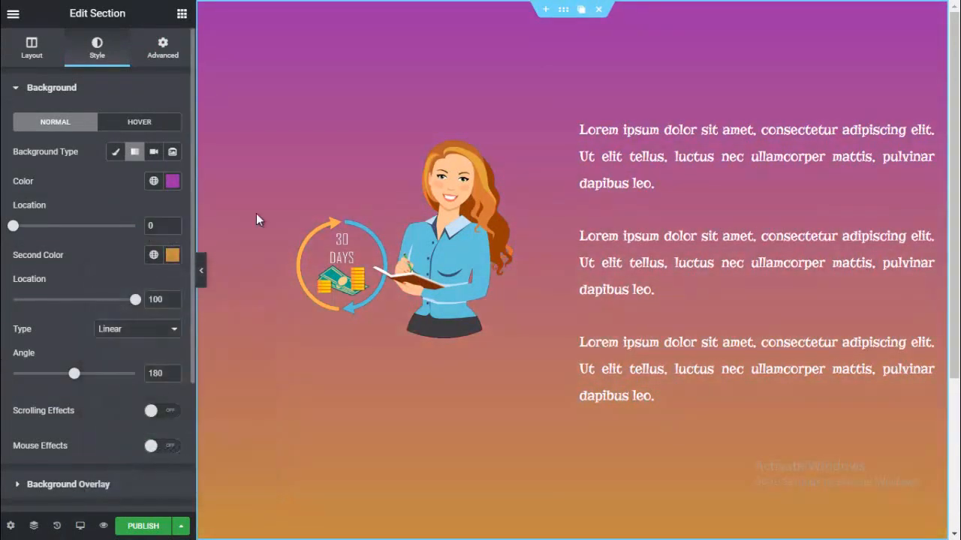
Replace the left column's image with 3.png, the laptop with gears and a headset agent, from the media library
left_click(439, 193)
left_click(98, 165)
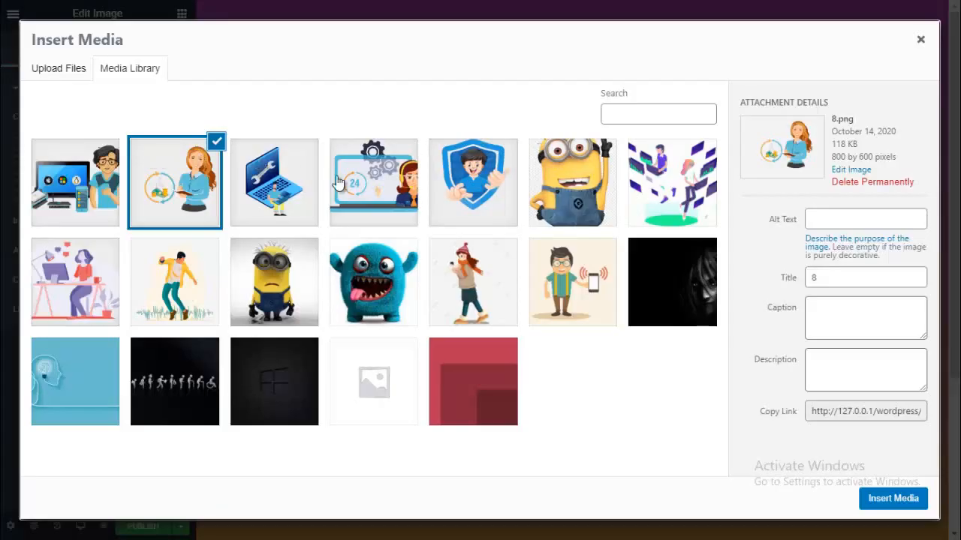
left_click(367, 187)
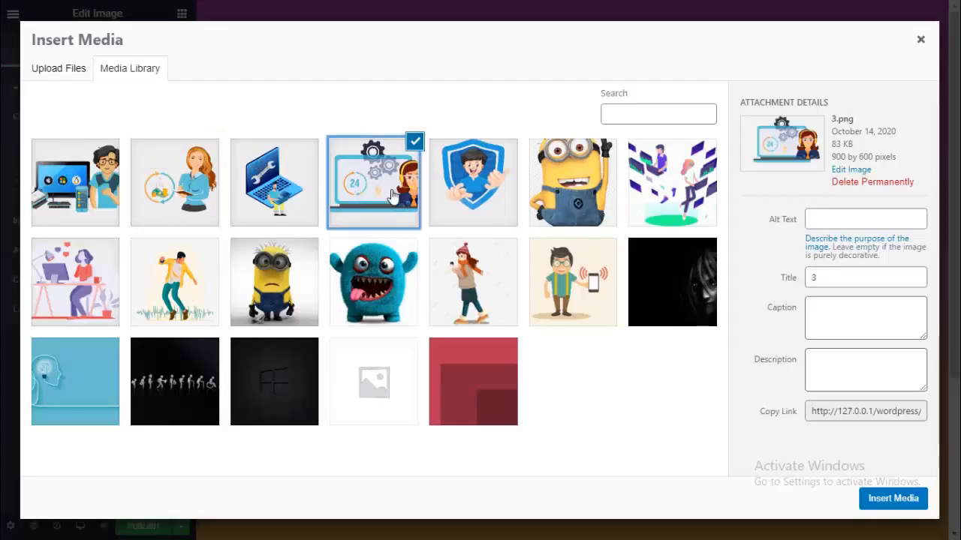
left_click(919, 498)
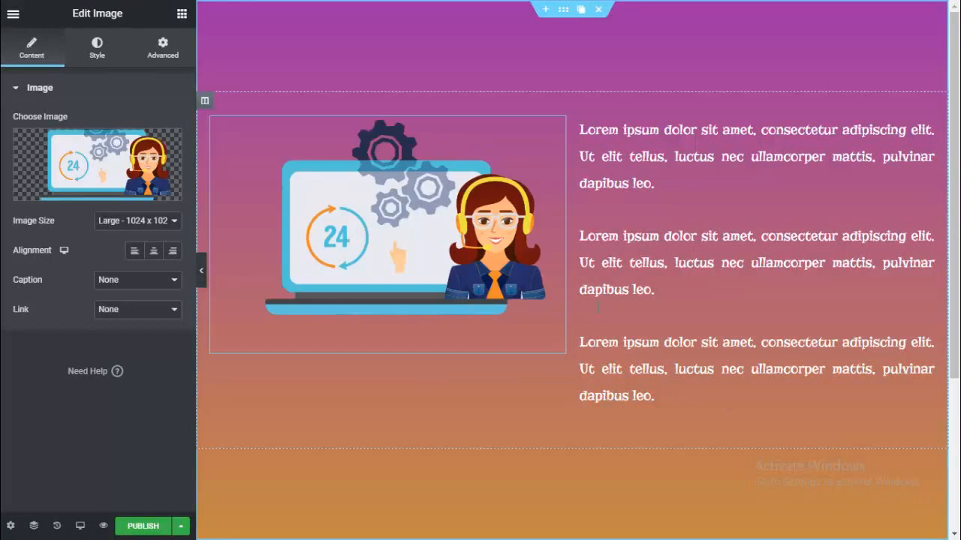
Try to move the text column to the other side of the image column
left_click(596, 135)
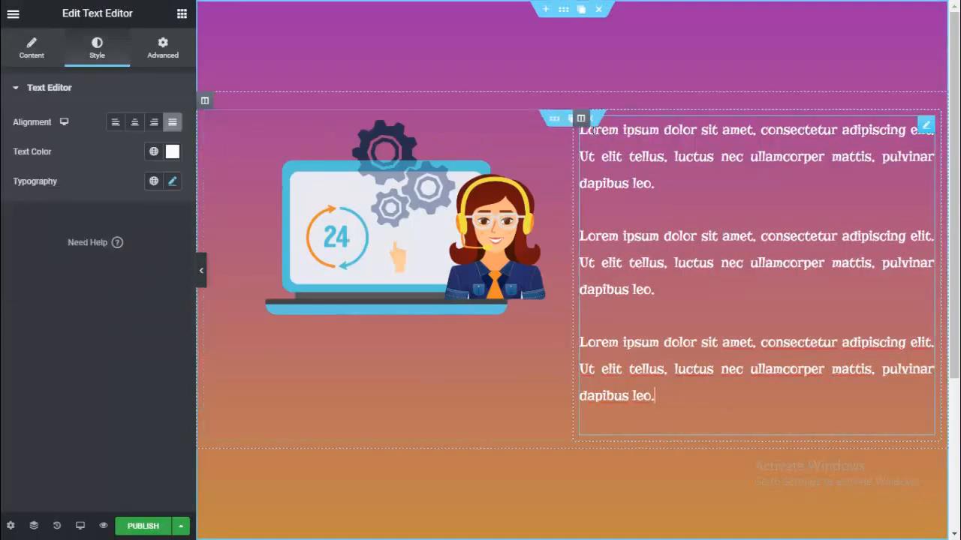
left_click_drag(579, 118, 304, 177)
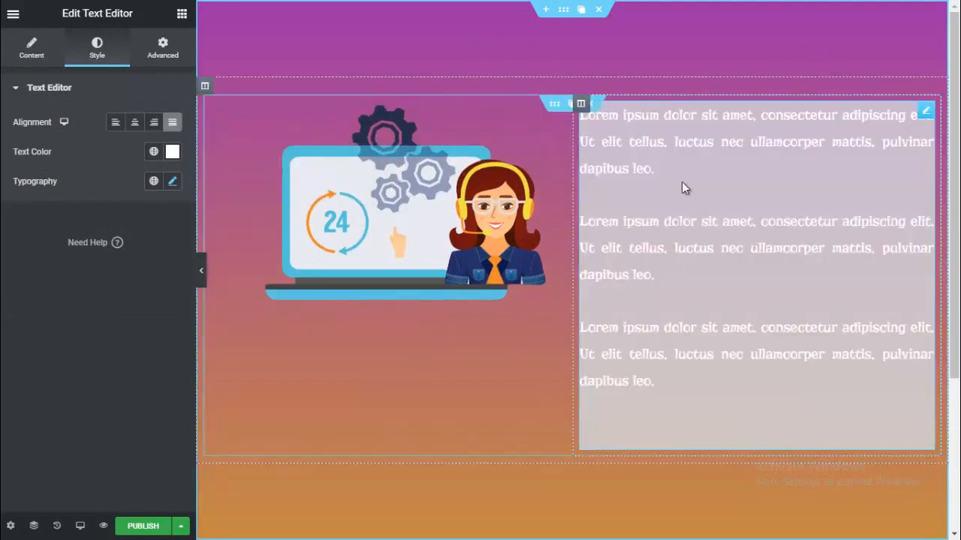
left_click(320, 225)
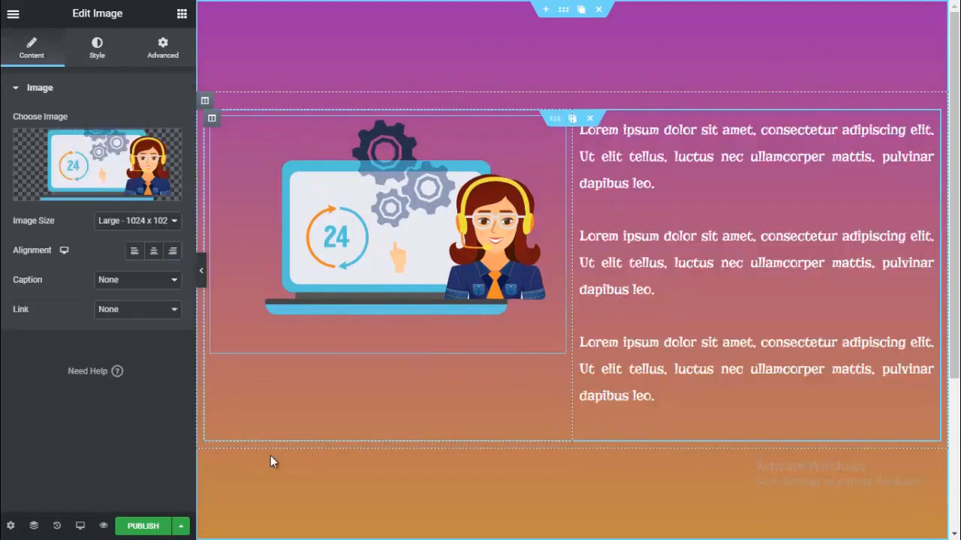
Save the page as a template named premiumsec8 and close the template library
left_click(186, 527)
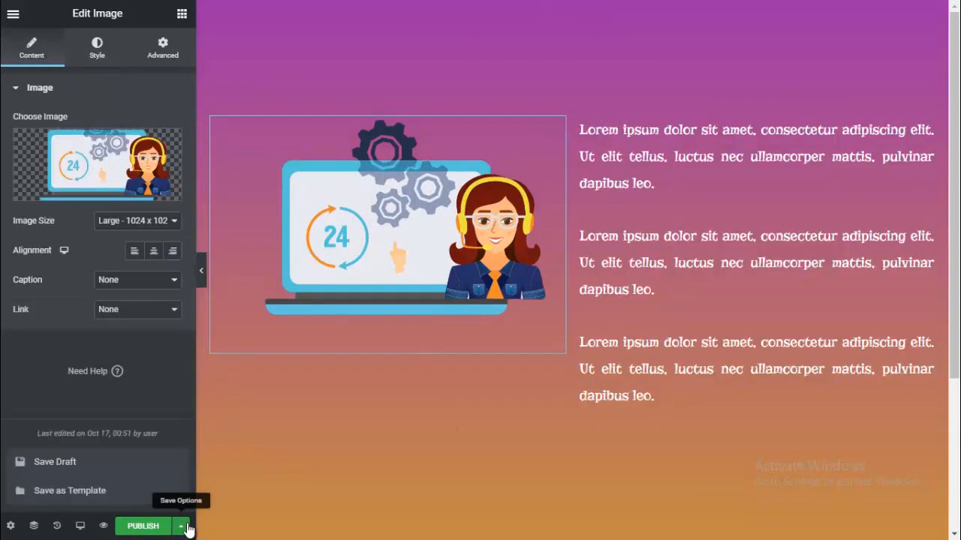
left_click(102, 492)
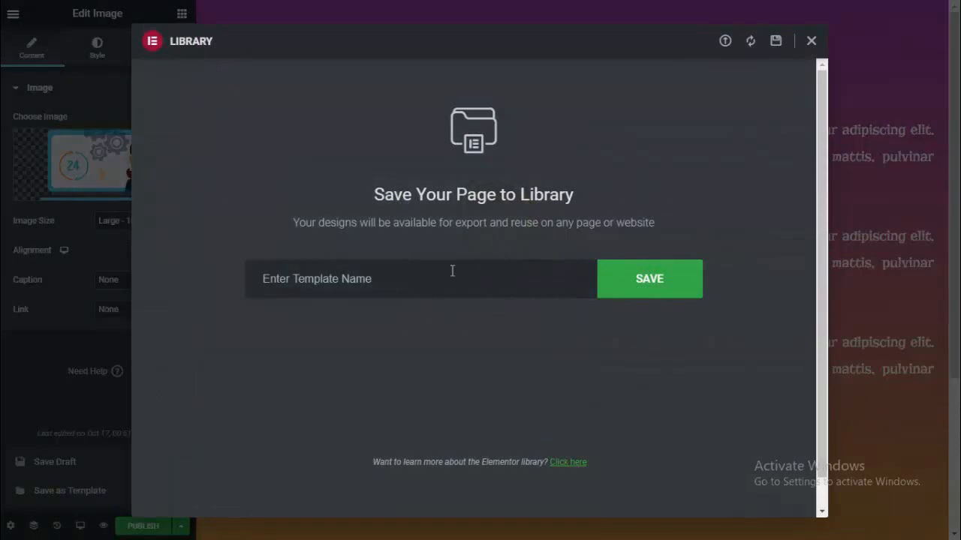
left_click(444, 273)
type("prem")
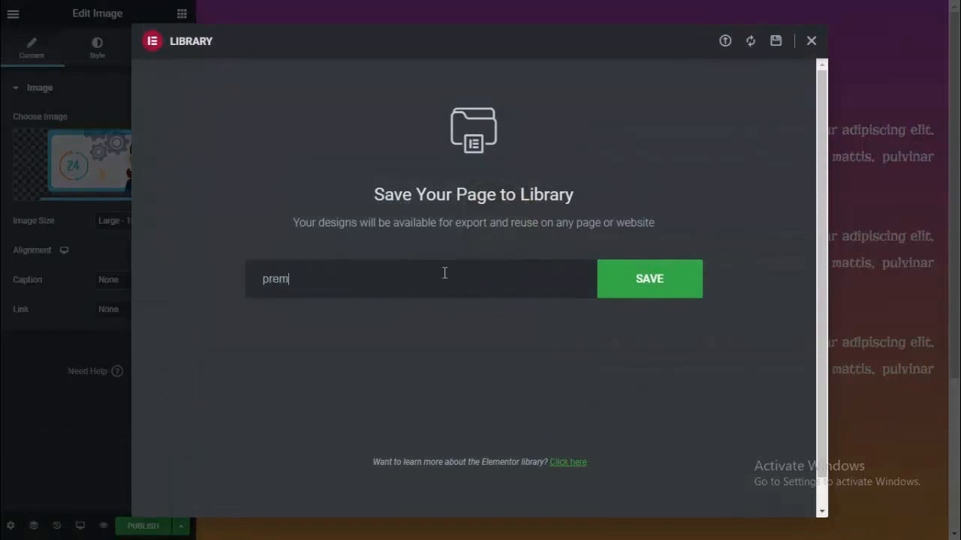
type("iumsec8")
left_click(690, 281)
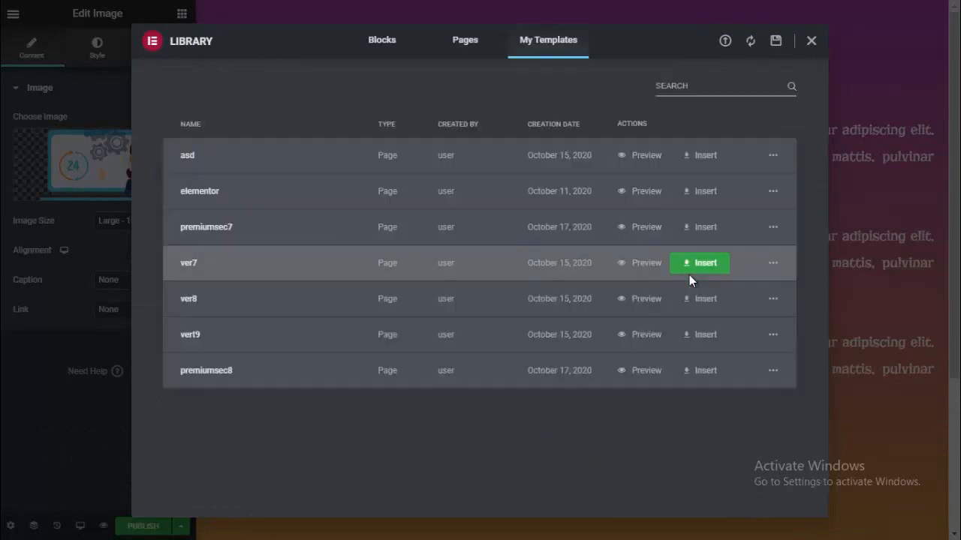
left_click(819, 43)
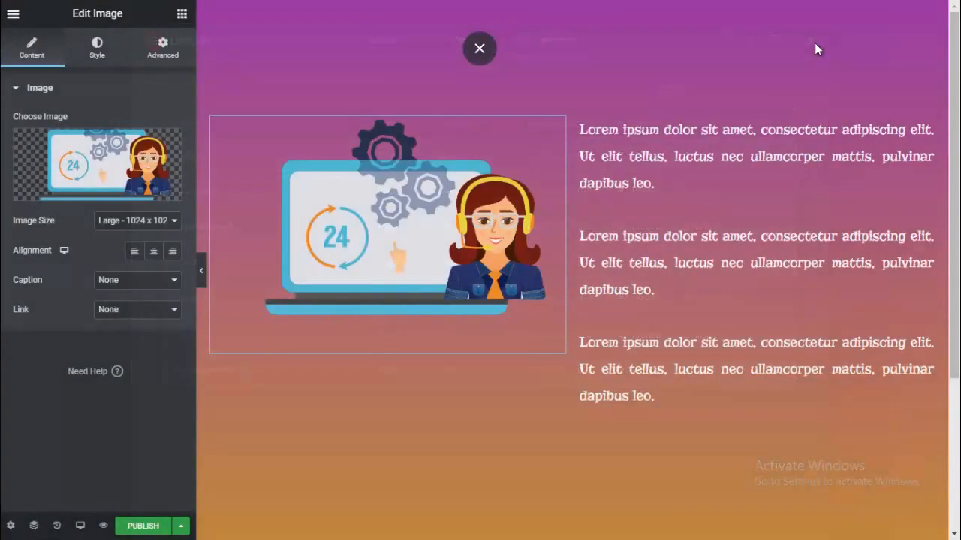
Change the section's gradient background to black as the first color and teal green as the second color
left_click(576, 10)
left_click(88, 51)
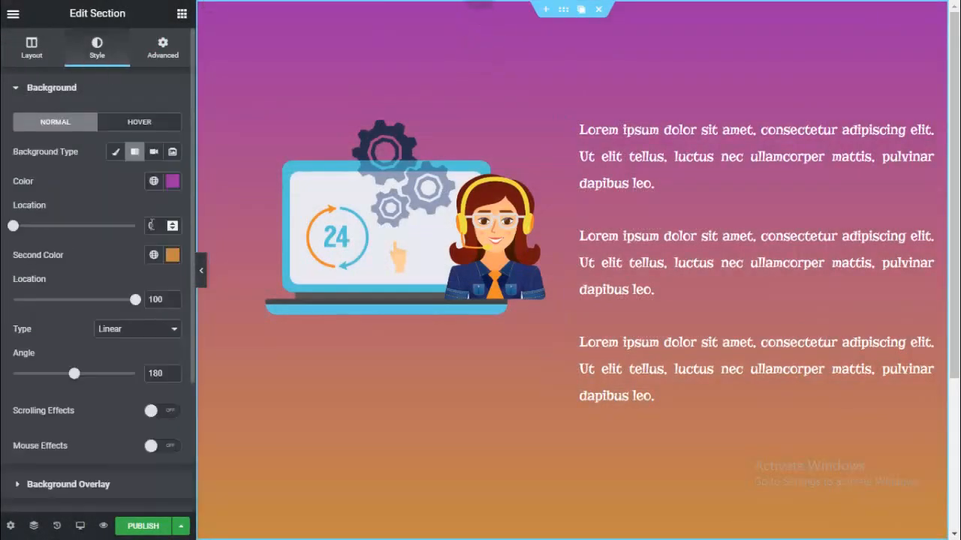
left_click(173, 181)
left_click_drag(140, 303, 18, 351)
left_click(8, 279)
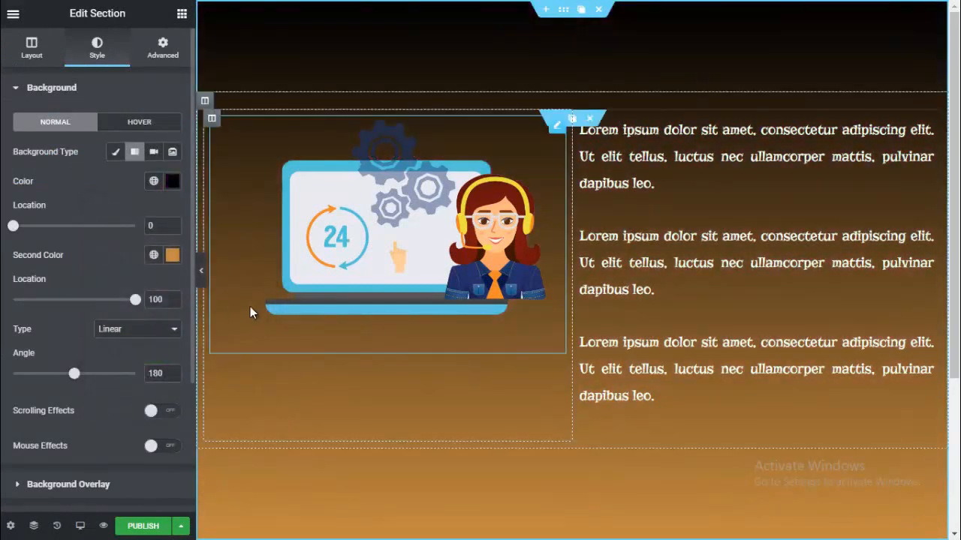
left_click(172, 257)
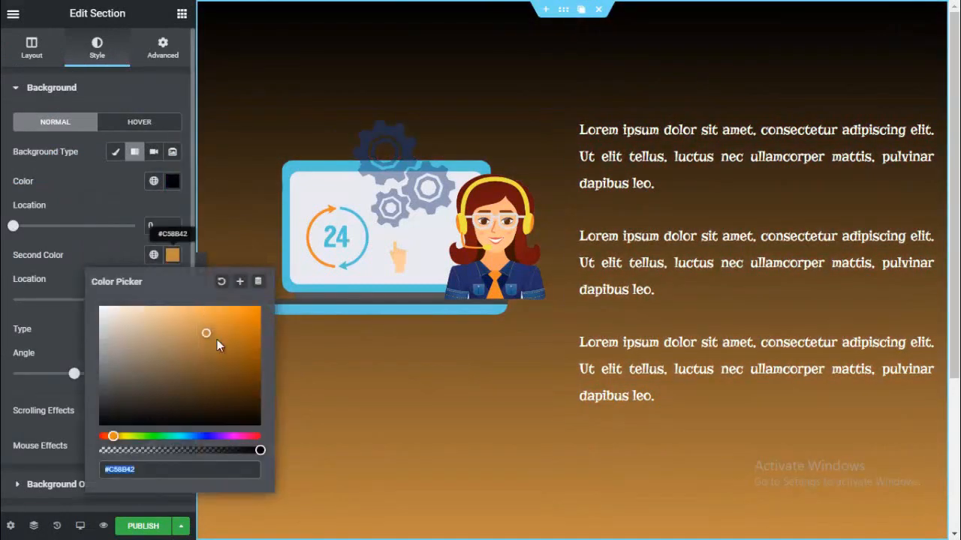
left_click(173, 436)
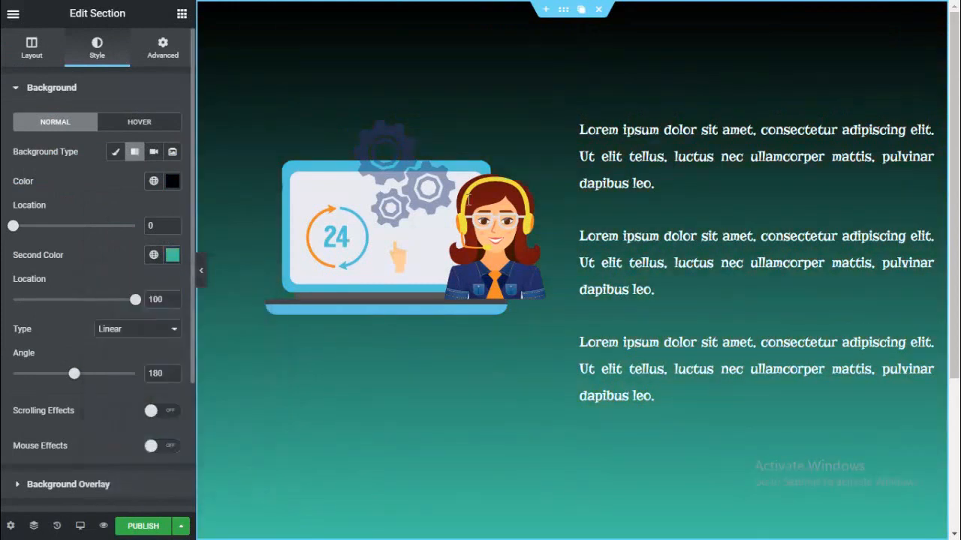
Replace the laptop image with png9.png, the woman working at a desk, from the media library
left_click(429, 198)
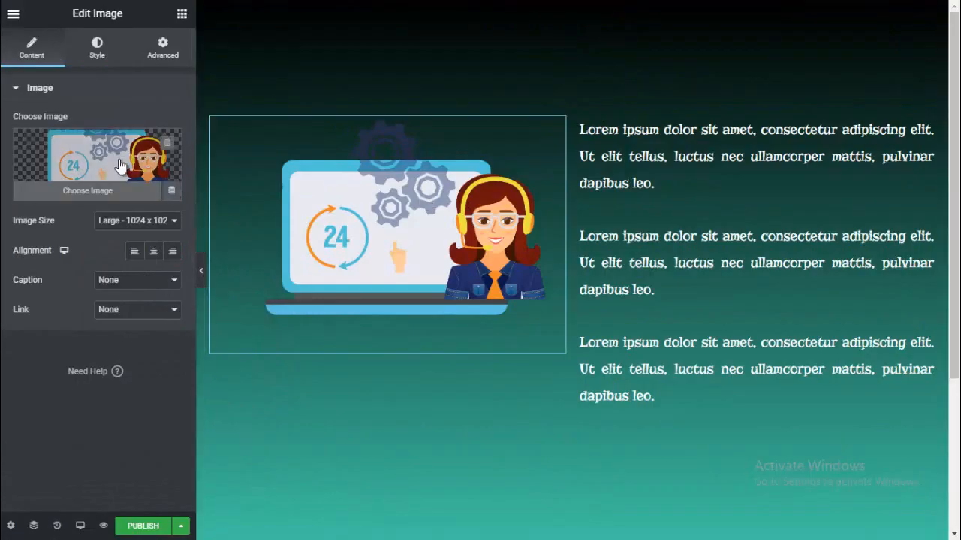
left_click(150, 176)
left_click(105, 287)
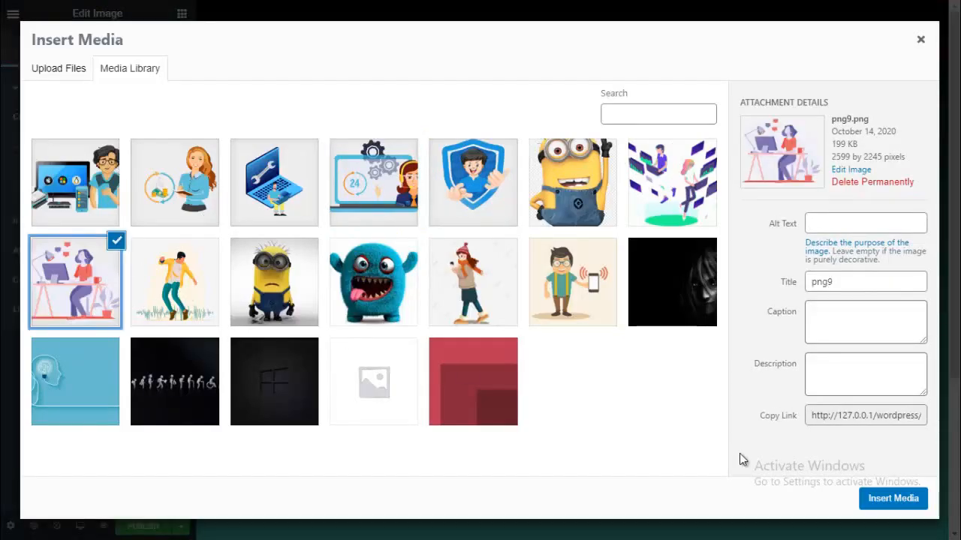
left_click(876, 496)
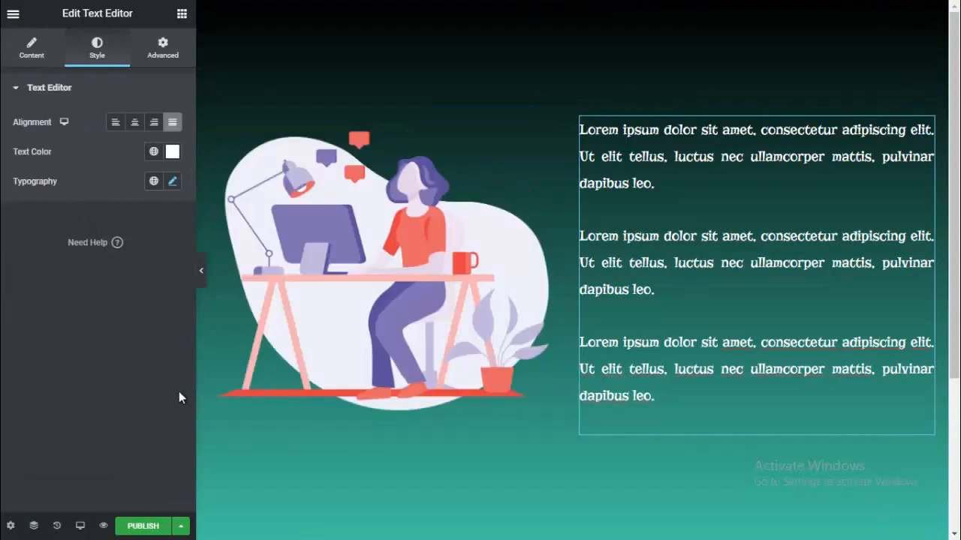
Save the page as a template named premiumsec9 and close the template library
left_click(184, 526)
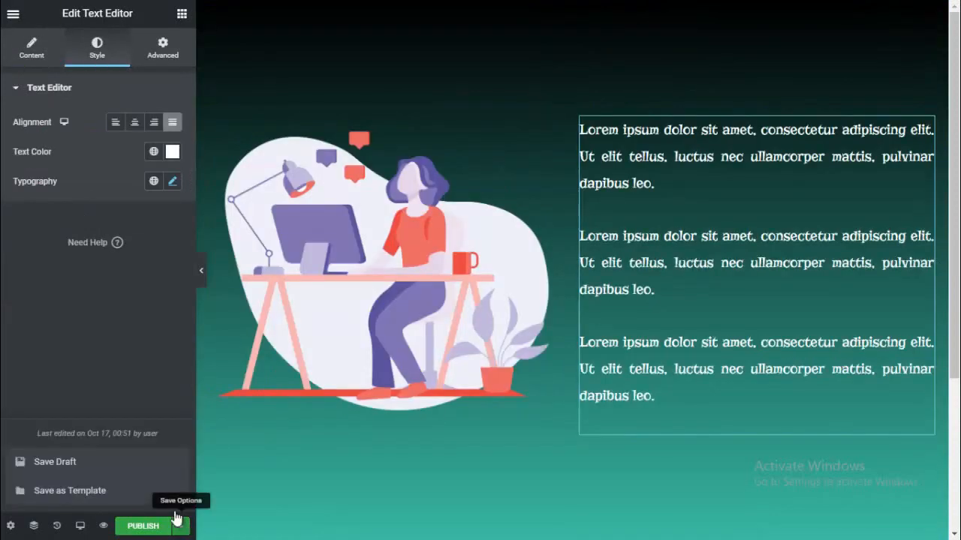
left_click(69, 493)
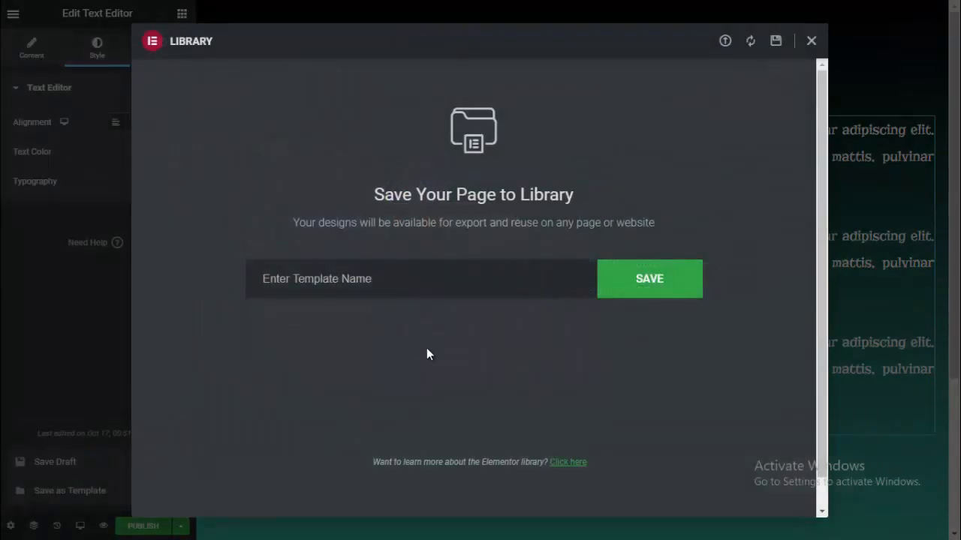
type("pt")
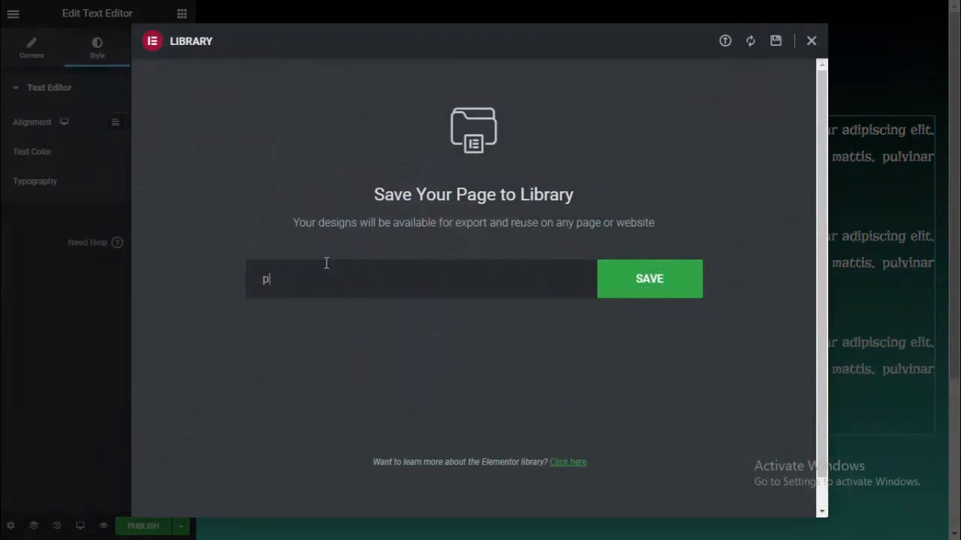
type("emiumsec9")
left_click(688, 278)
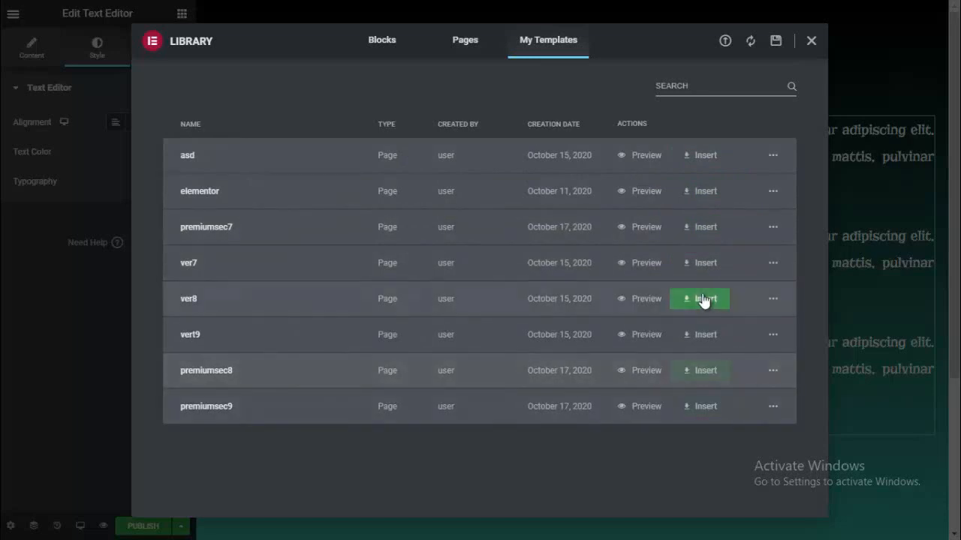
left_click(809, 42)
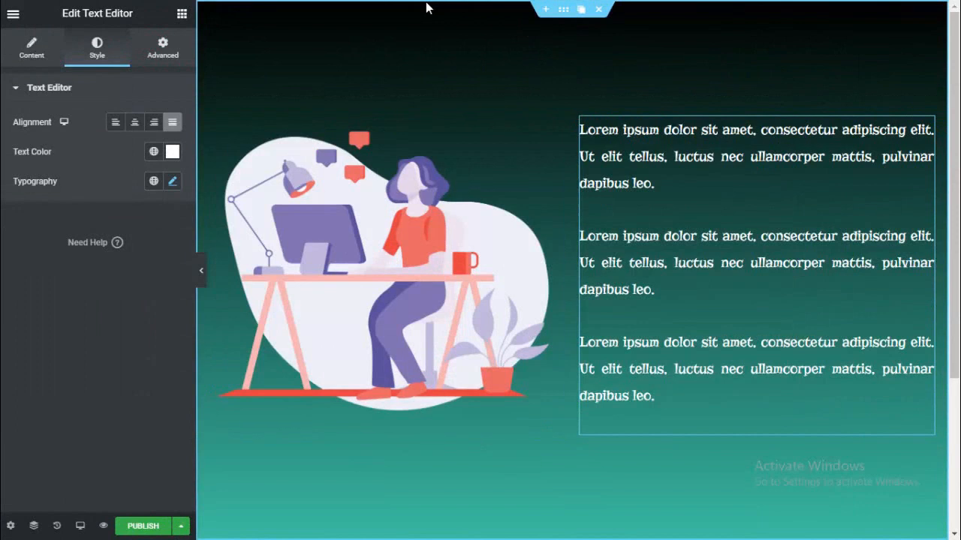
Switch to the WordPress dashboard and check the list of saved Elementor templates for the new section templates
key("ctrl+Tab")
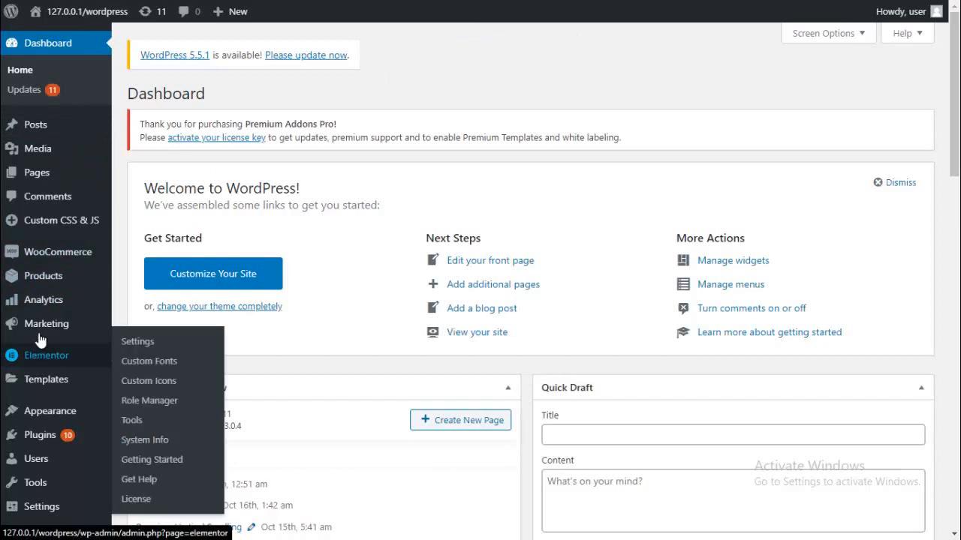
mouse_move(79, 381)
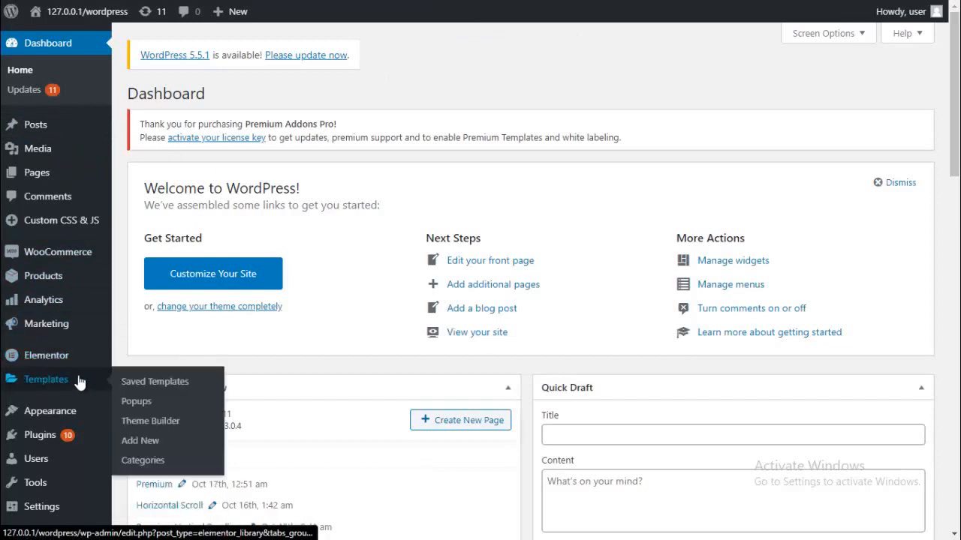
left_click(164, 381)
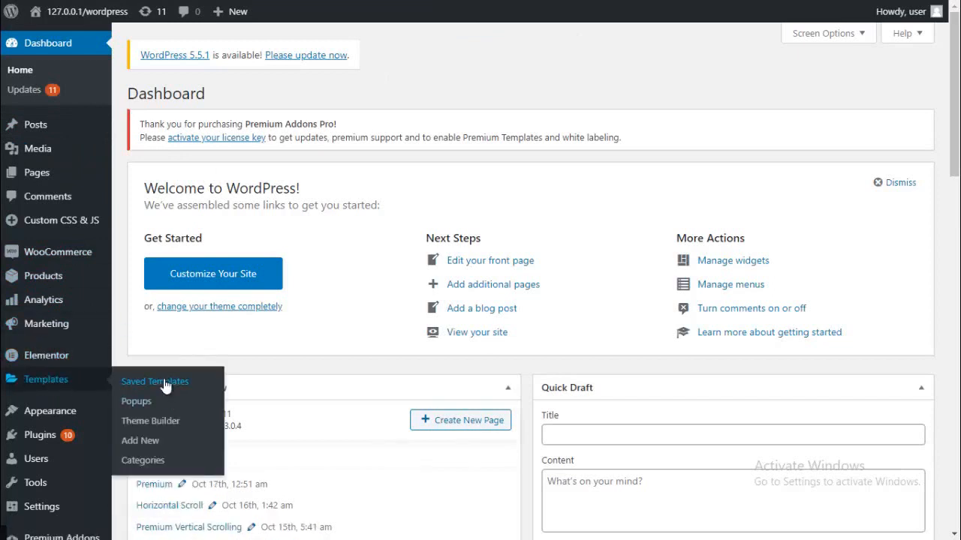
scroll(343, 225, "down", 2)
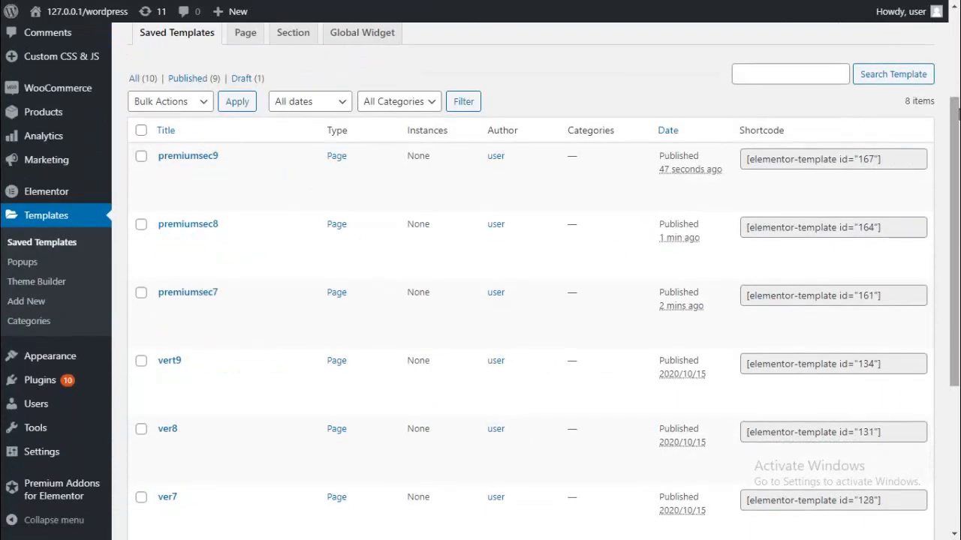
scroll(675, 135, "up", 2)
Create a new WordPress page titled "Premium Elementor addon"
mouse_move(57, 123)
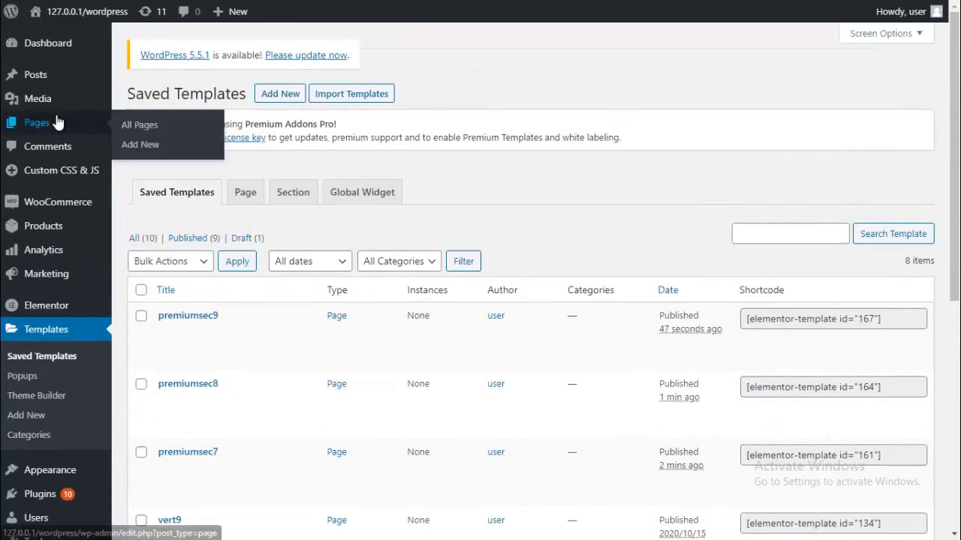
left_click(162, 143)
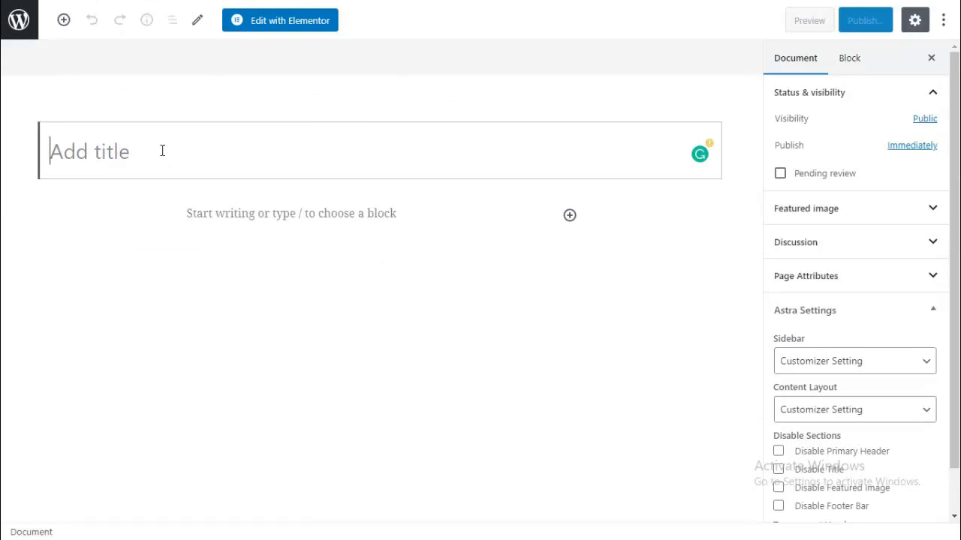
type("O")
key("BackSpace")
type("P")
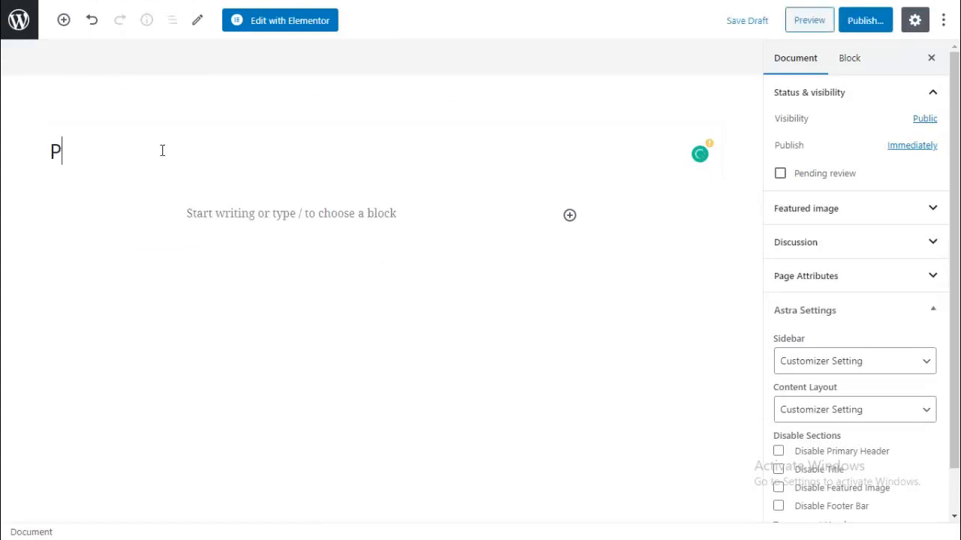
type("remium ")
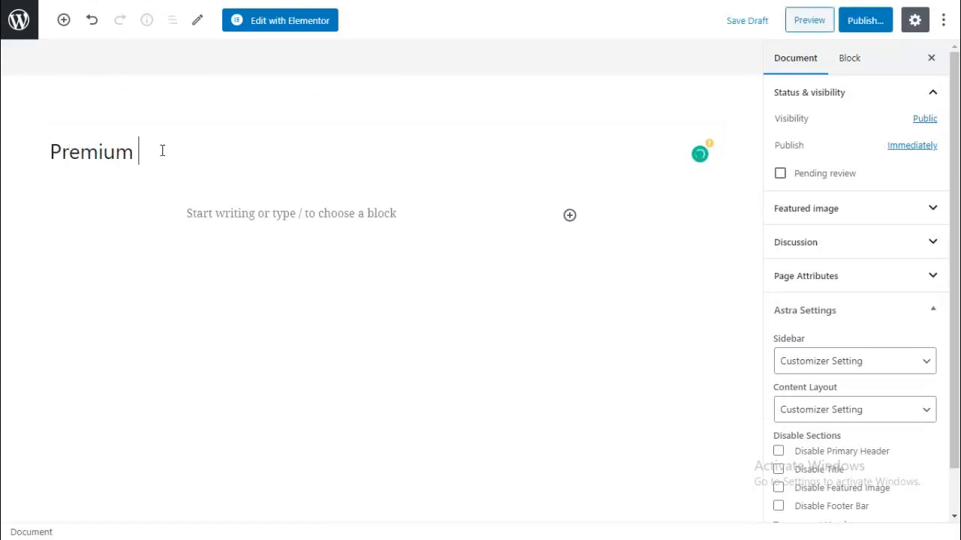
type("Elementor addon")
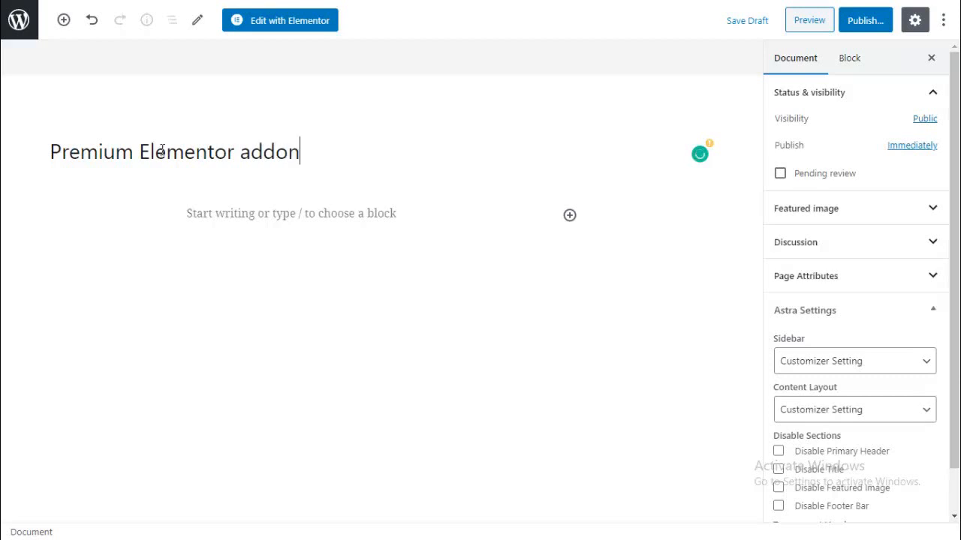
Open the new page in Elementor and set its page layout to Elementor Canvas
left_click(290, 21)
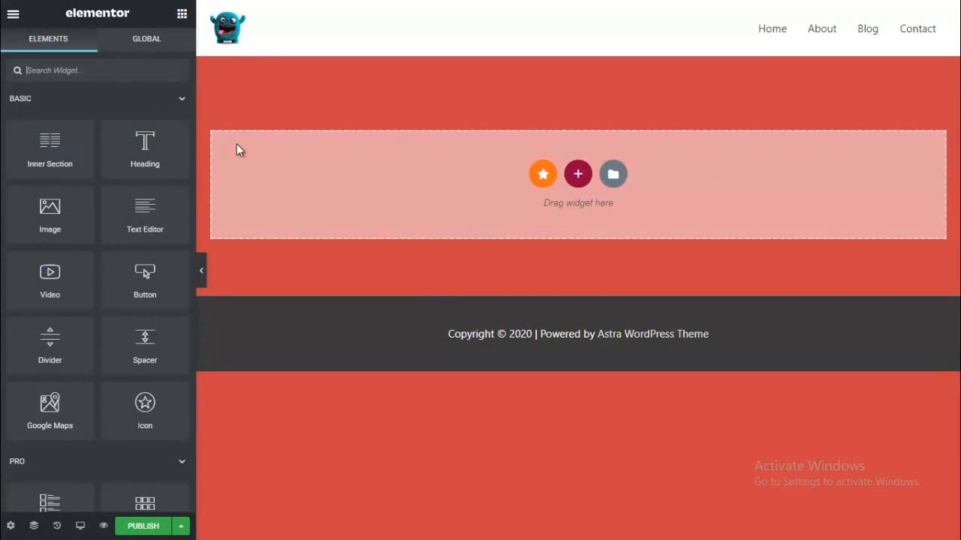
left_click(11, 526)
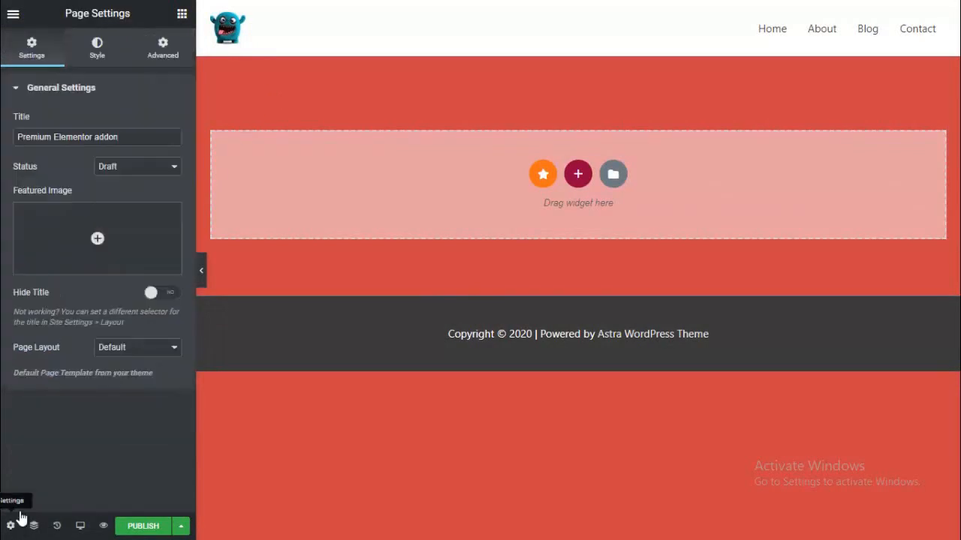
left_click(140, 350)
left_click(133, 373)
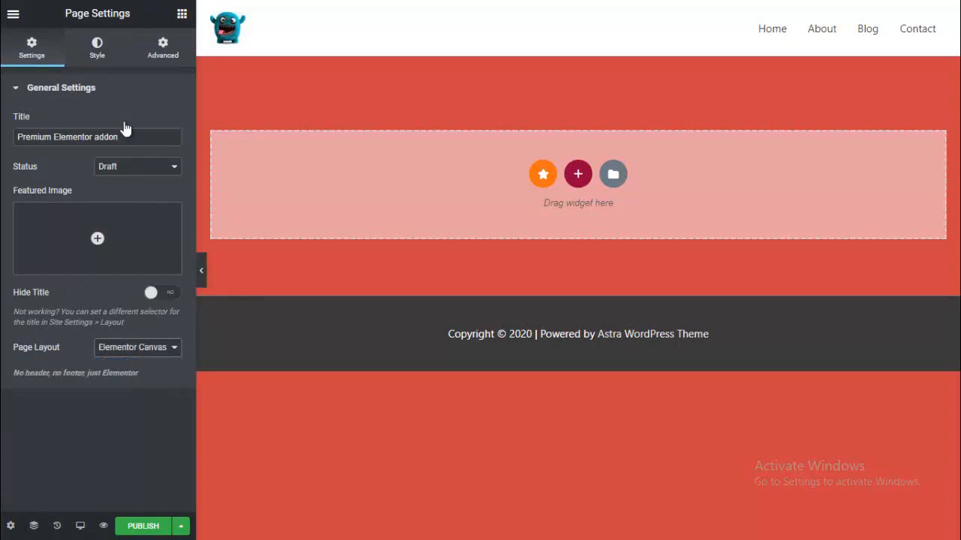
Give the page body a classic background in white
left_click(103, 66)
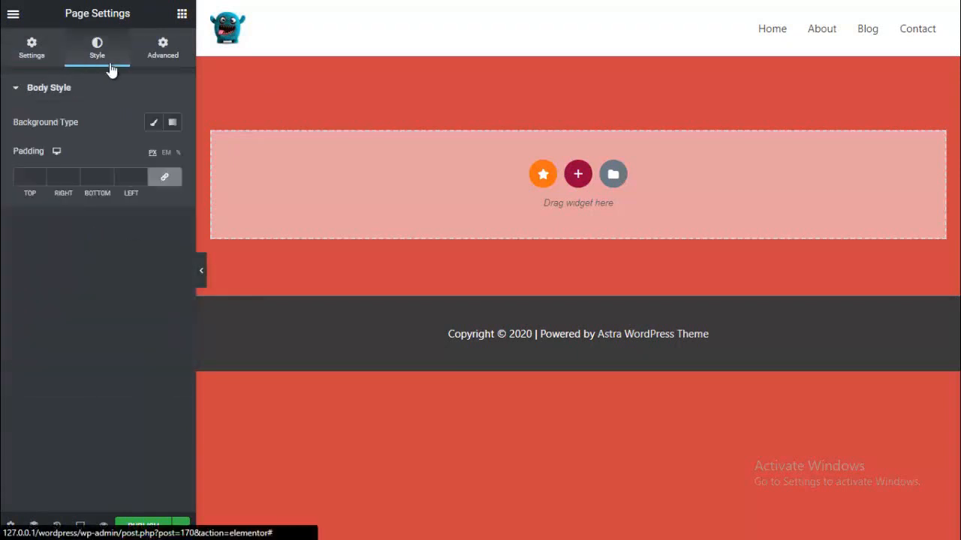
left_click(153, 122)
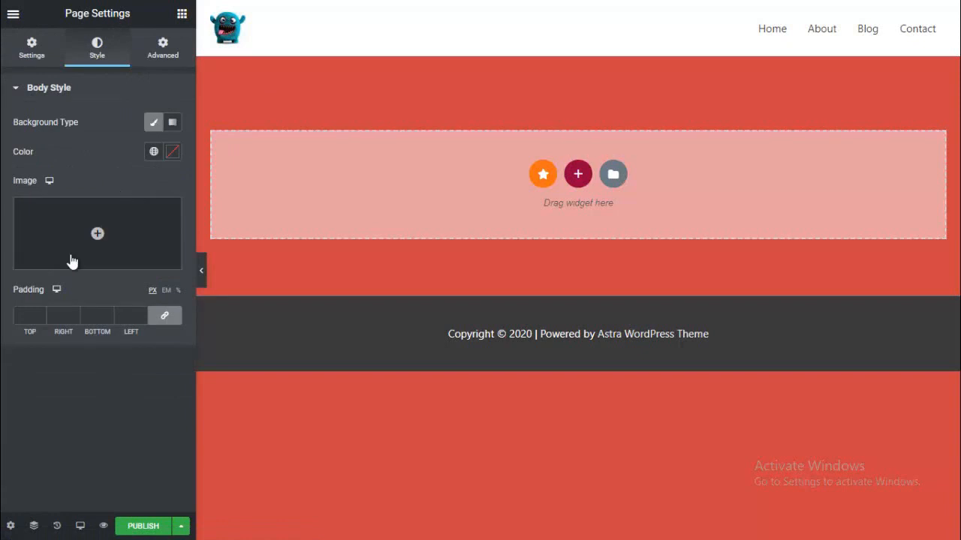
left_click(173, 155)
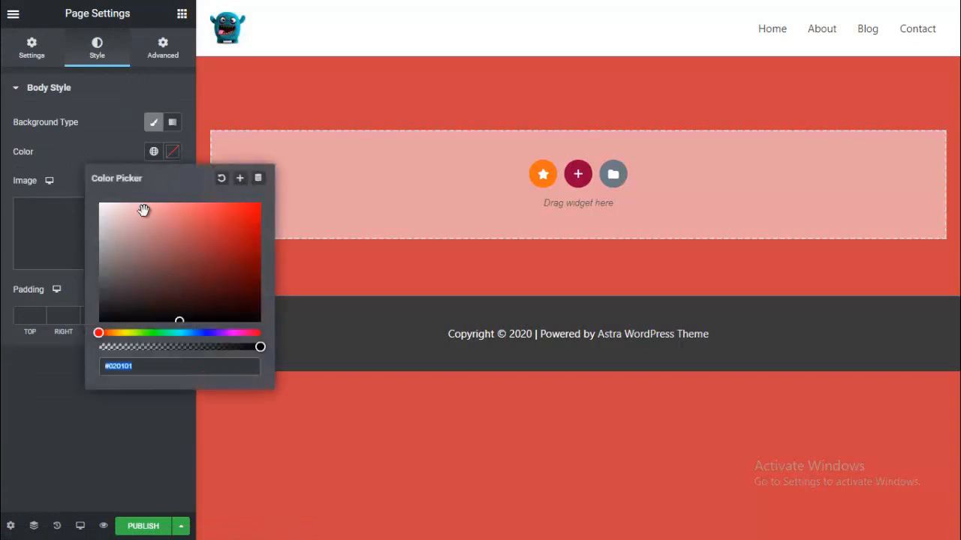
left_click(141, 239)
left_click_drag(116, 217, 34, 170)
left_click(73, 269)
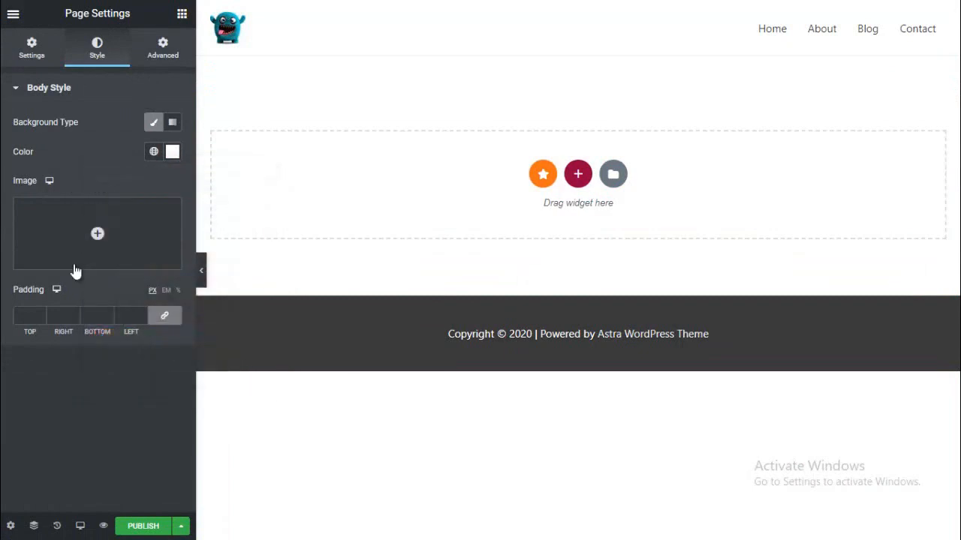
Reapply the page layout by switching it to Default and back to Elementor Canvas
mouse_move(3, 529)
left_click(9, 525)
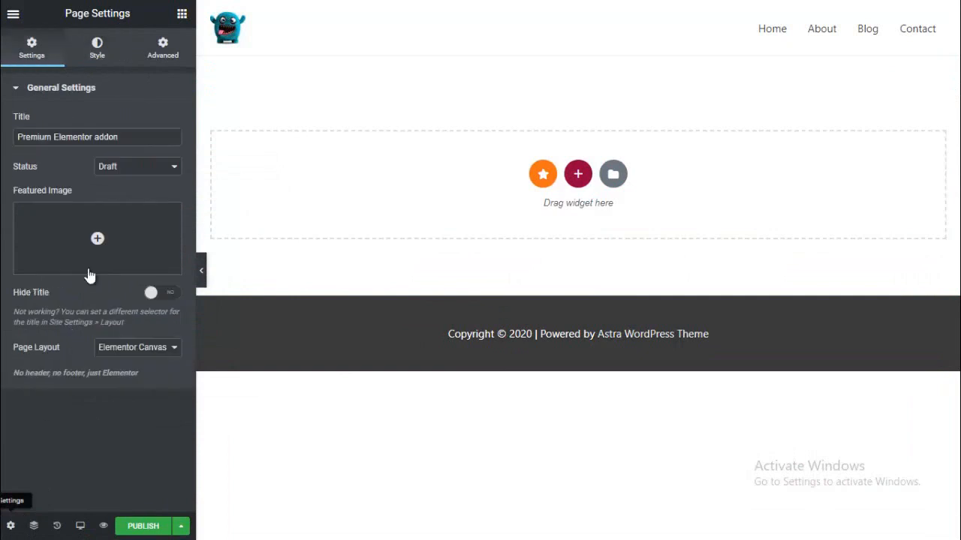
left_click(99, 53)
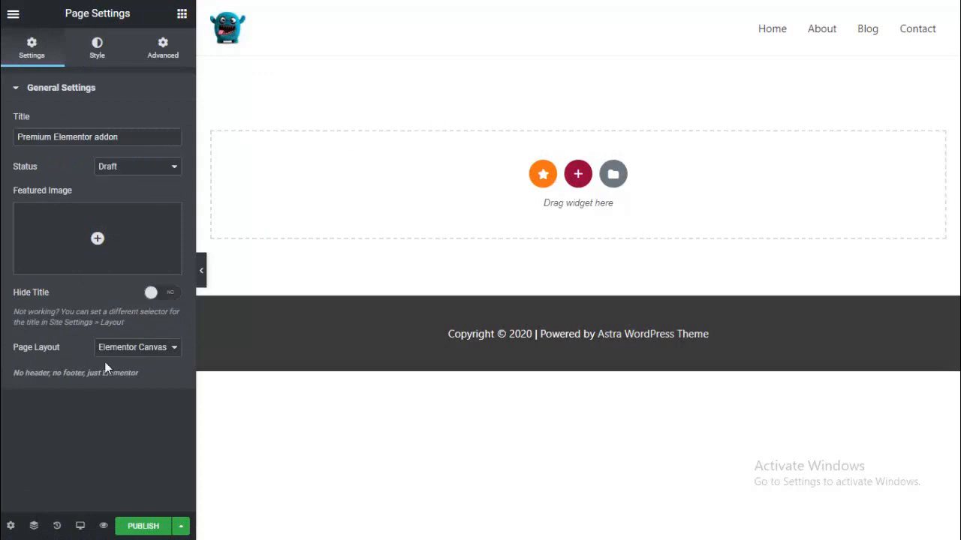
left_click(128, 349)
left_click(125, 363)
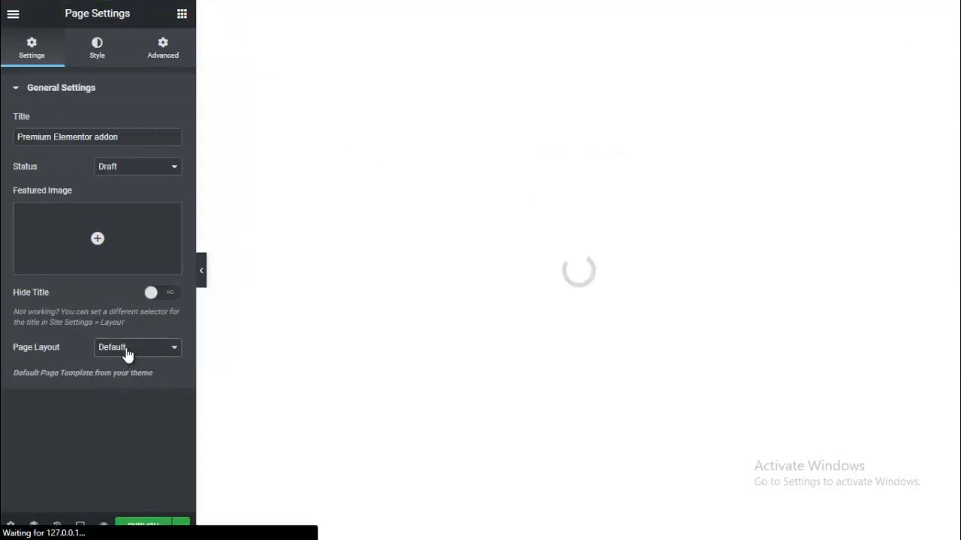
left_click(128, 350)
left_click(124, 373)
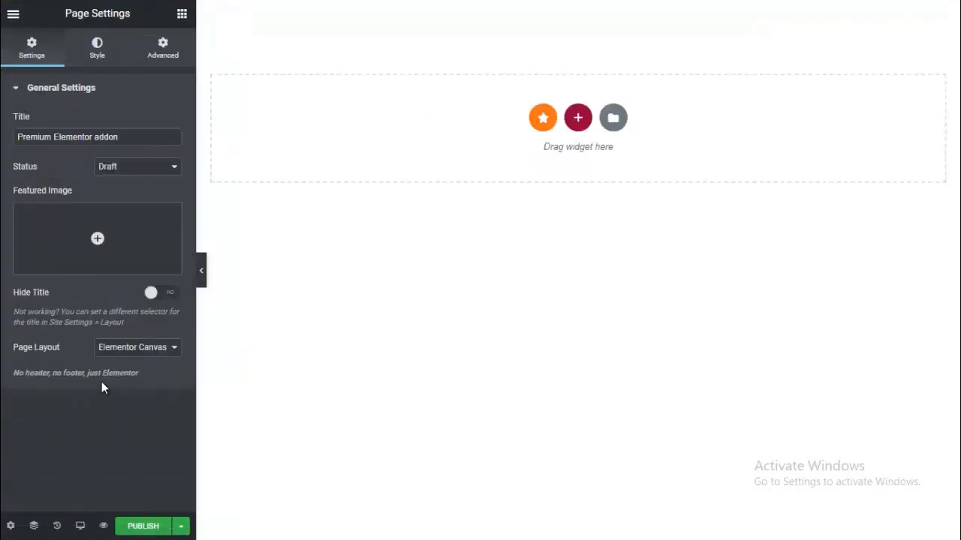
Search the widgets for "vert" and add the Premium Vertical Scroll widget to the empty page area
left_click(185, 17)
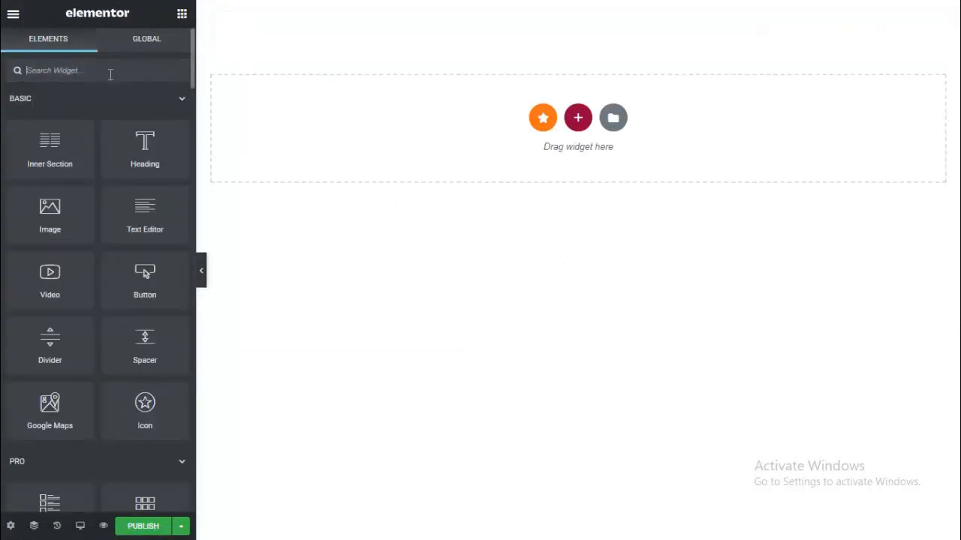
type("vert")
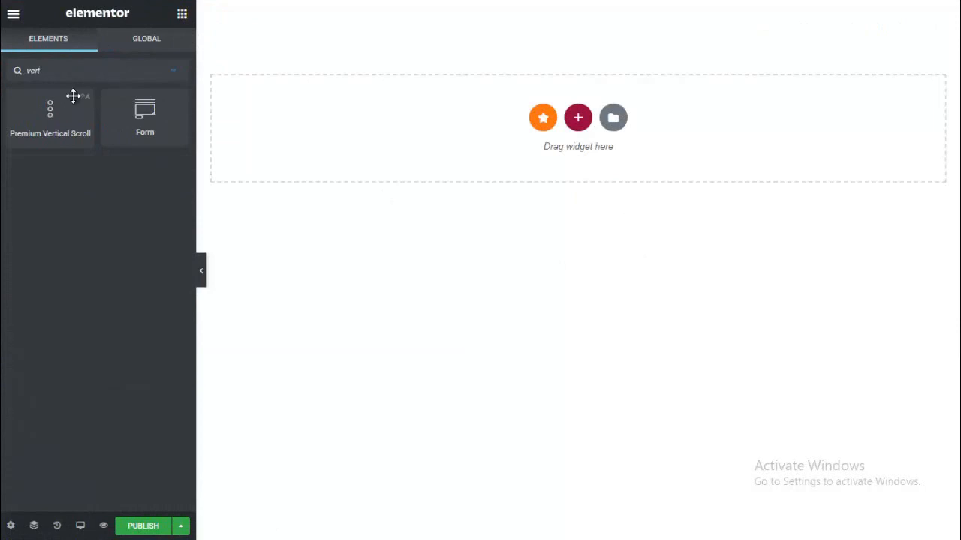
left_click_drag(32, 113, 457, 126)
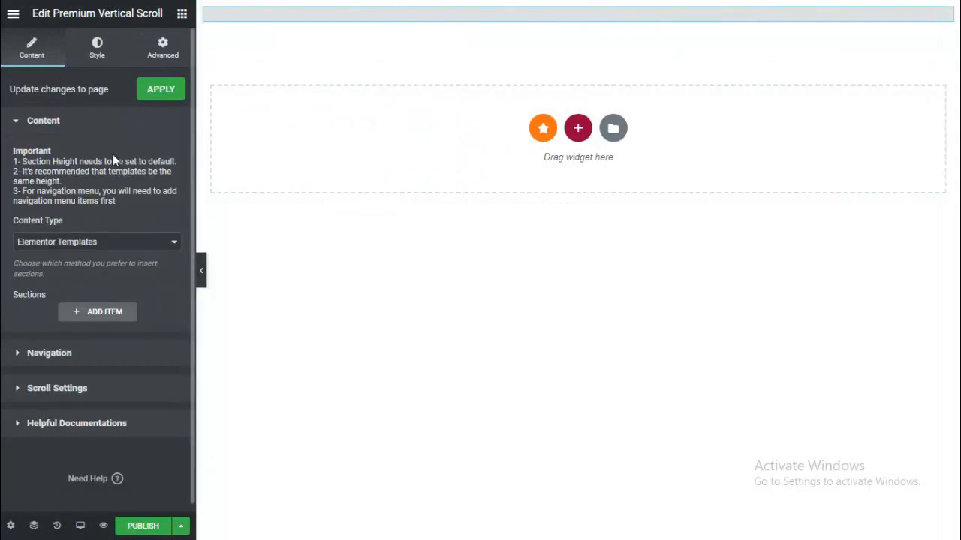
left_click(494, 274)
left_click(494, 274)
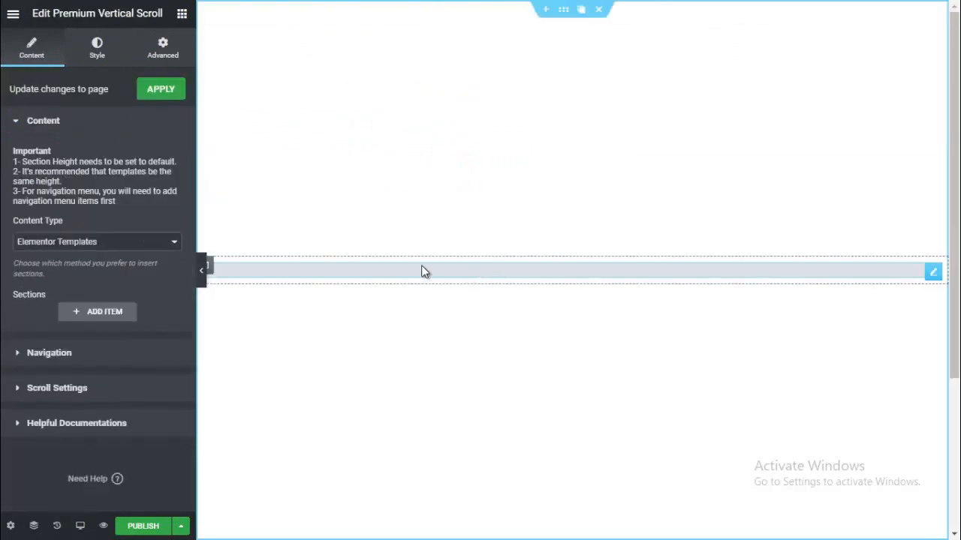
Keep the widget's content type as Elementor Templates and add a first section item using the premiumsec7 template
left_click(96, 241)
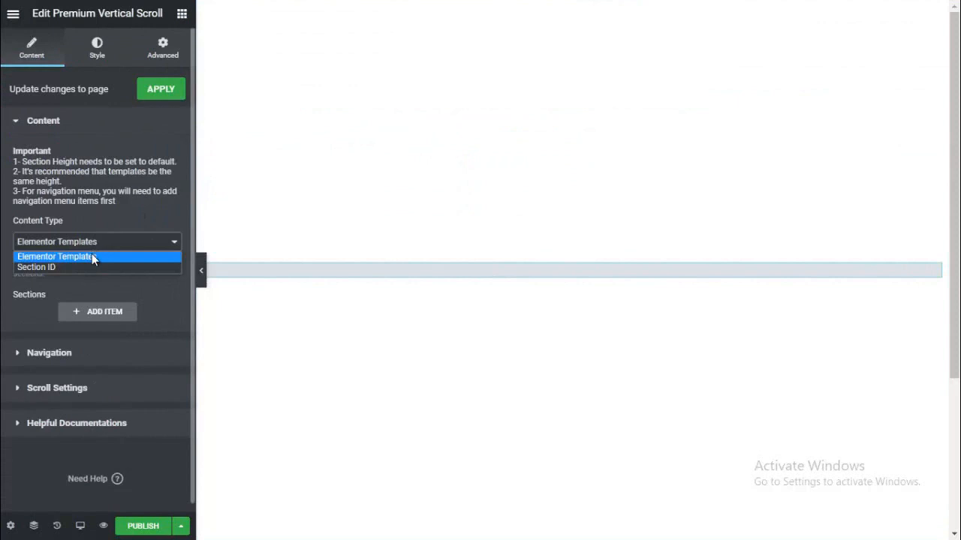
left_click(91, 255)
left_click(93, 314)
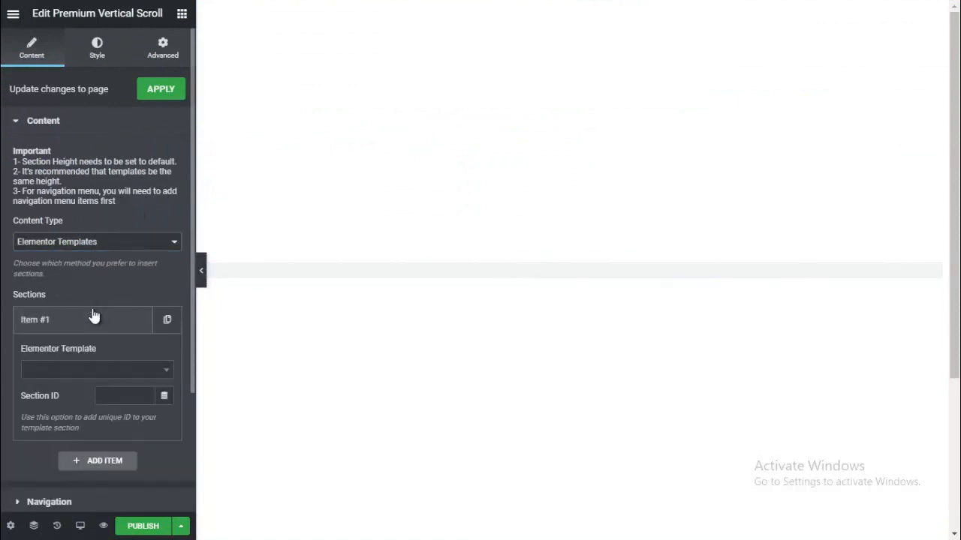
left_click(81, 369)
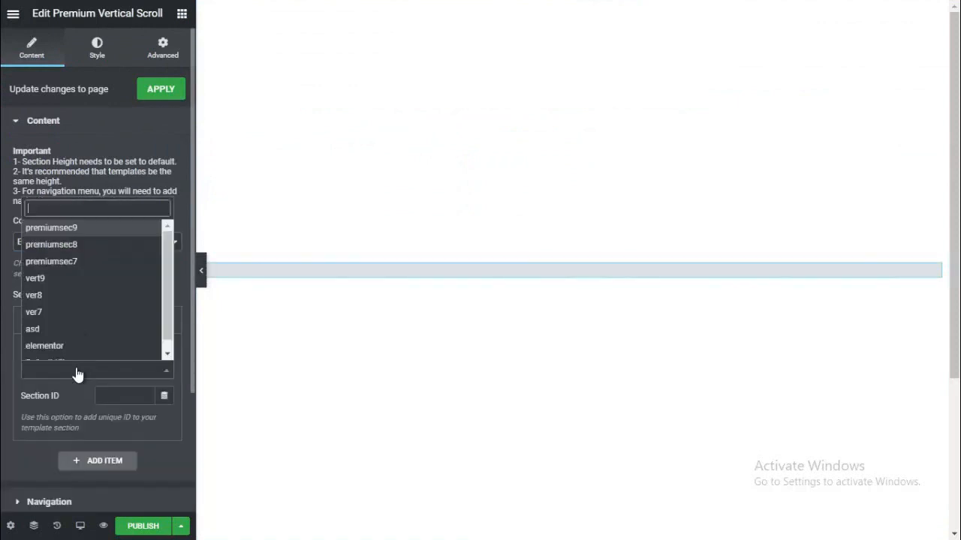
left_click(69, 262)
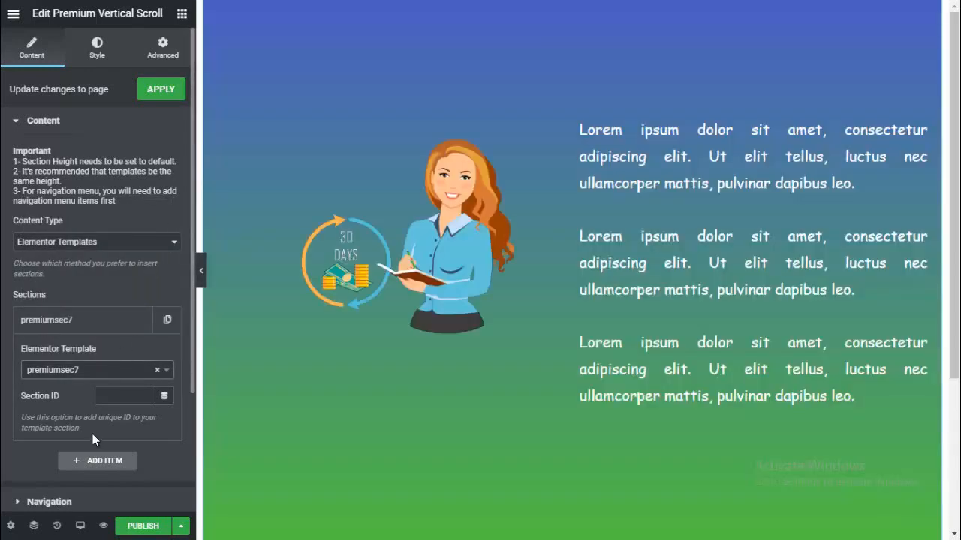
Add two more section items to the vertical scroll, using the premiumsec8 and premiumsec9 templates
left_click(92, 460)
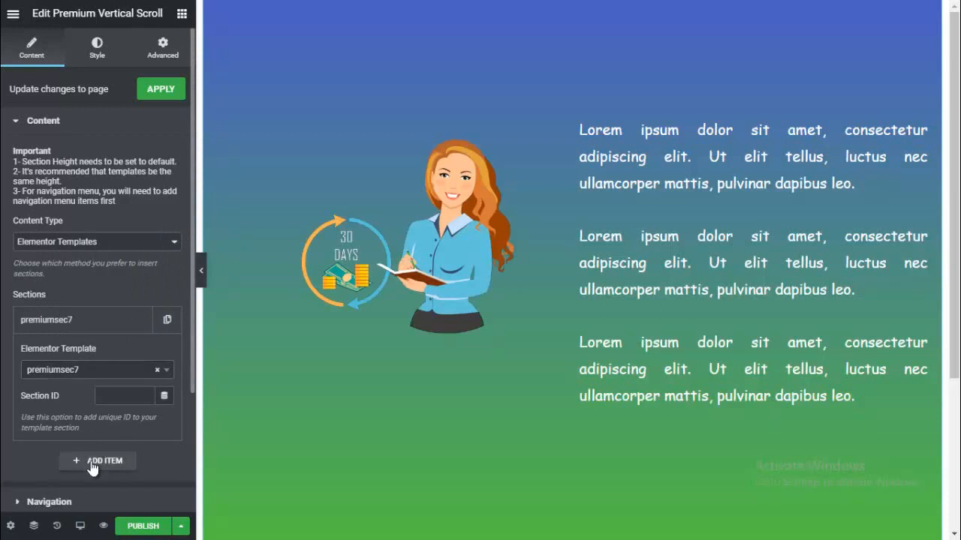
left_click(63, 405)
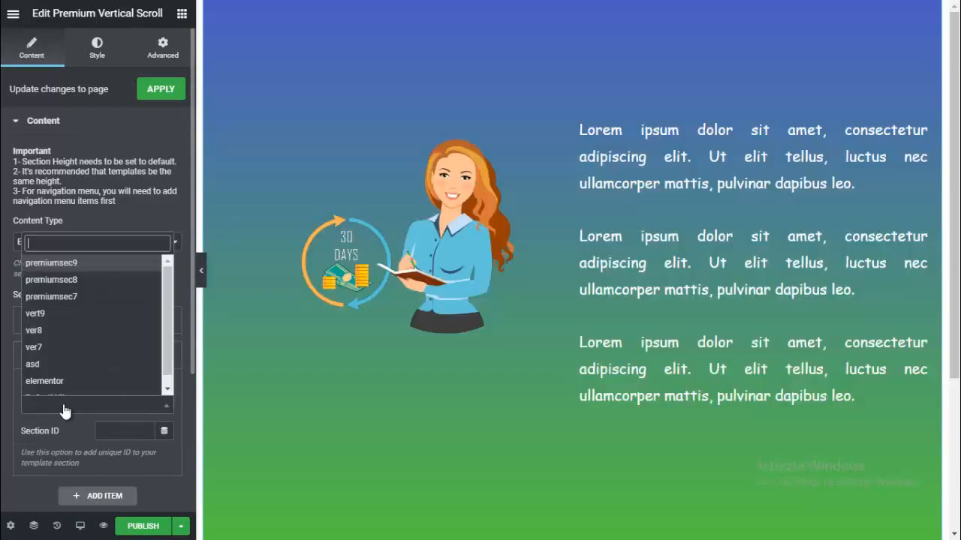
left_click(67, 278)
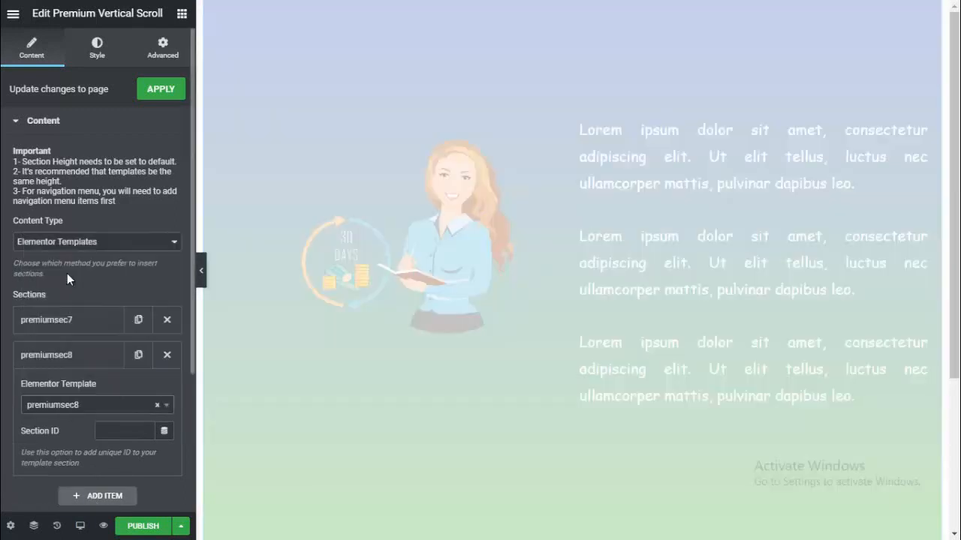
left_click(90, 498)
left_click(91, 441)
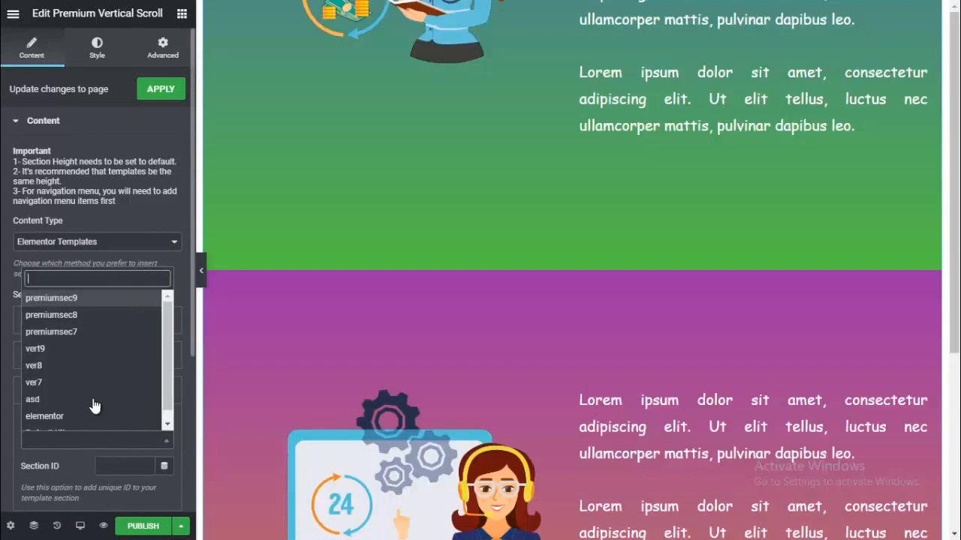
left_click(77, 299)
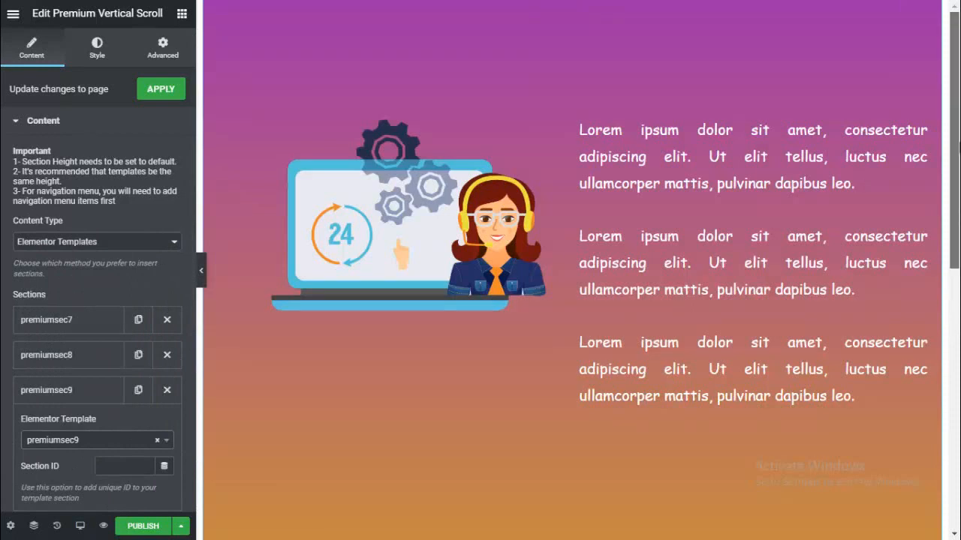
Set the height of the section containing the vertical scroll widget to Default and look through the stacked templates
scroll(571, 271, "down", 2)
left_click_drag(954, 213, 951, 6)
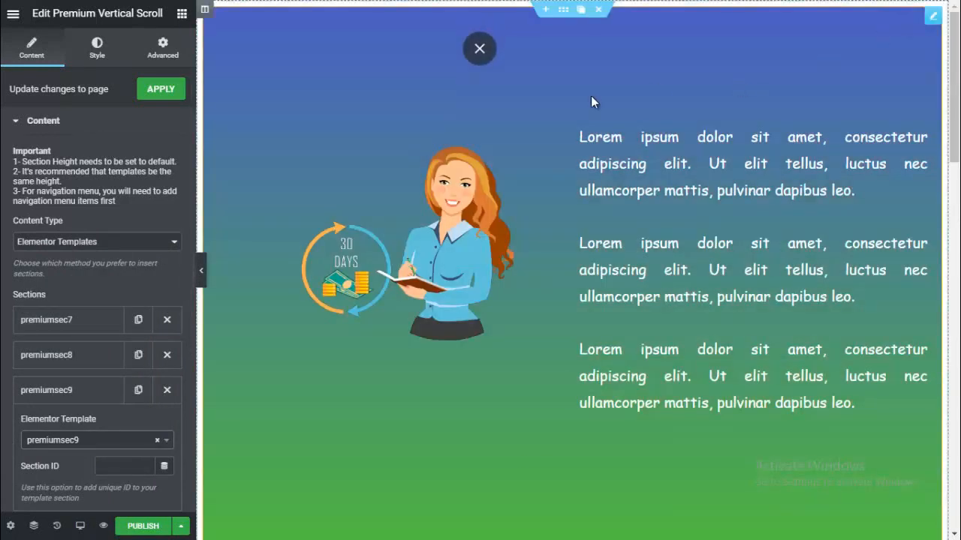
left_click(559, 11)
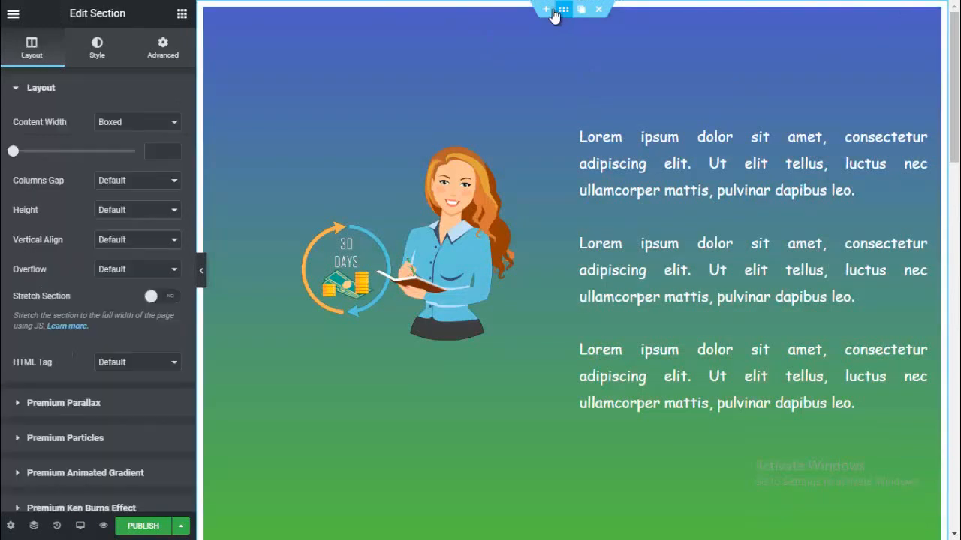
left_click(116, 210)
left_click(122, 226)
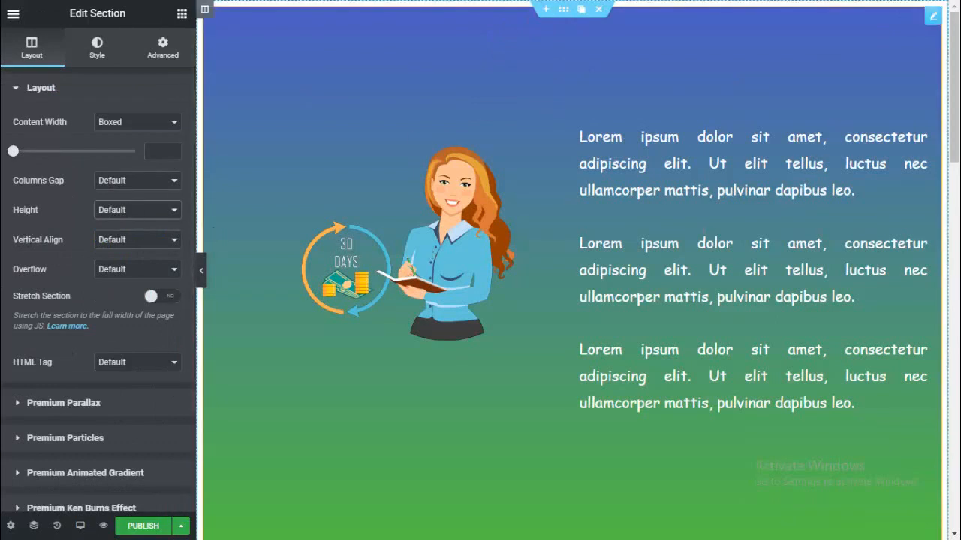
scroll(571, 270, "down", 2)
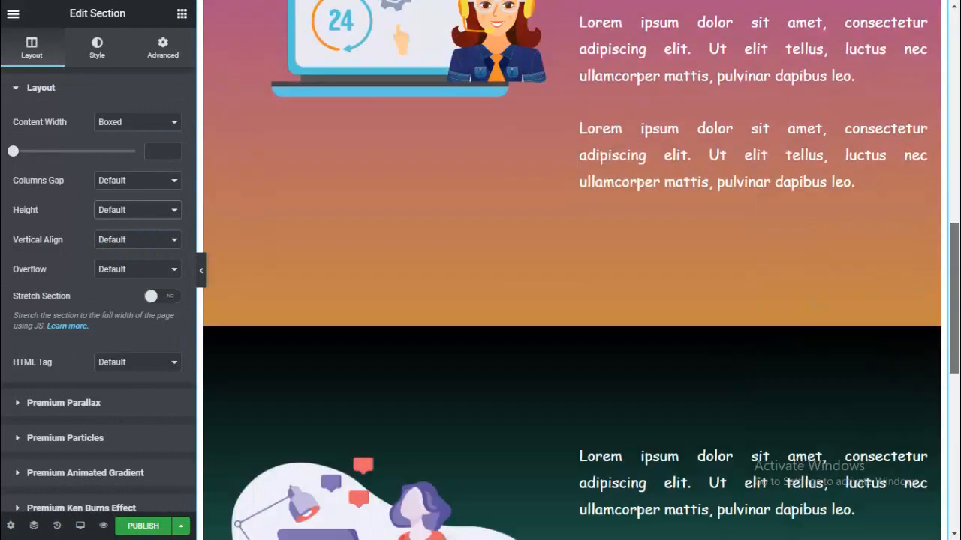
left_click_drag(954, 282, 948, 69)
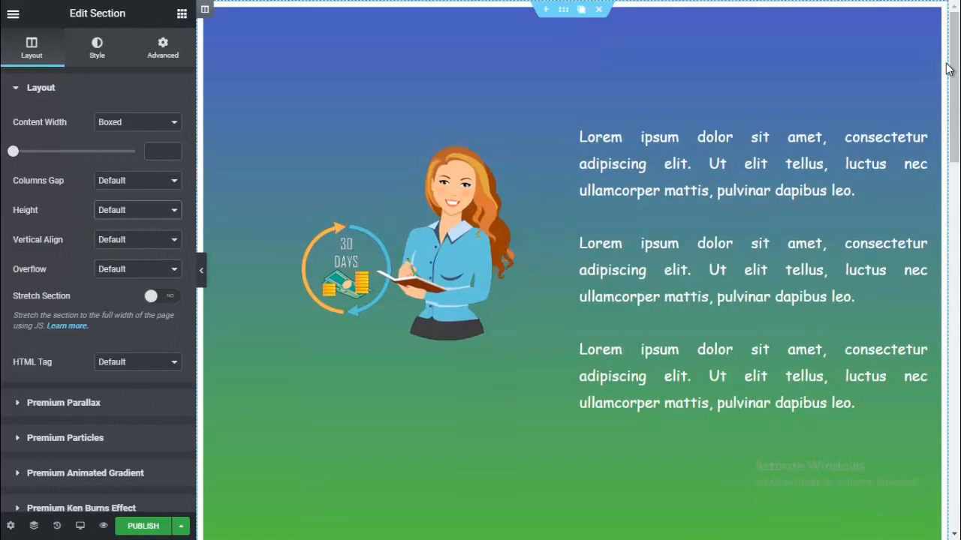
Enable the vertical scroll widget's navigation menu and keep its position at Left
left_click(948, 66)
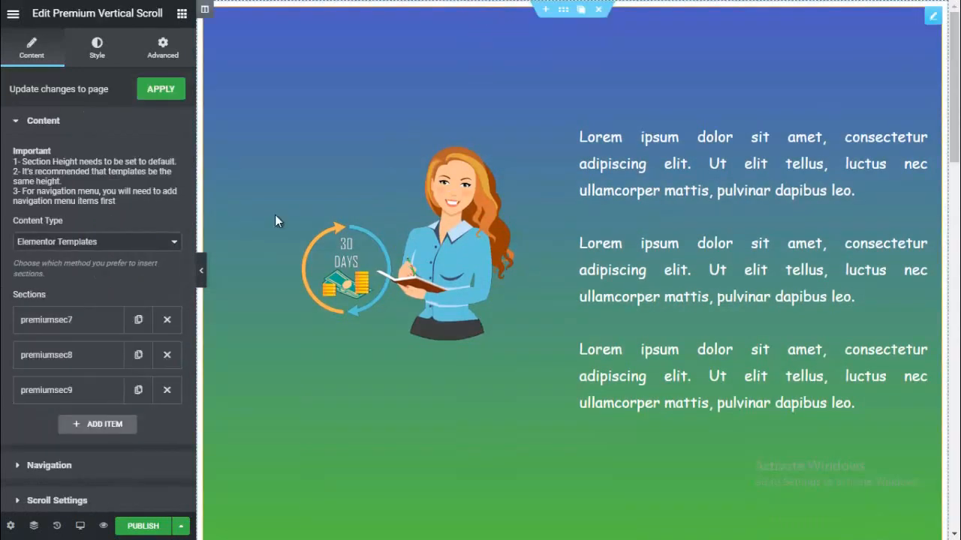
scroll(182, 282, "down", 3)
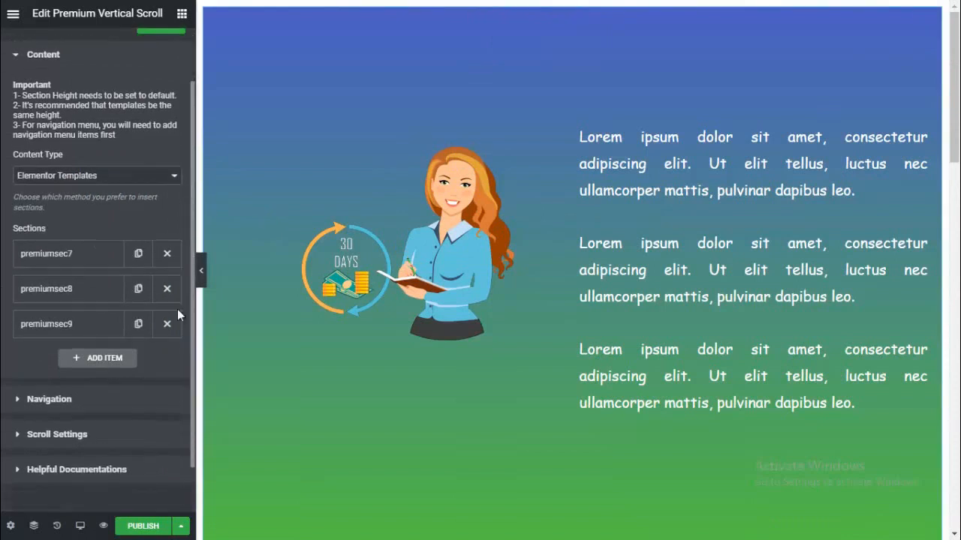
left_click(80, 350)
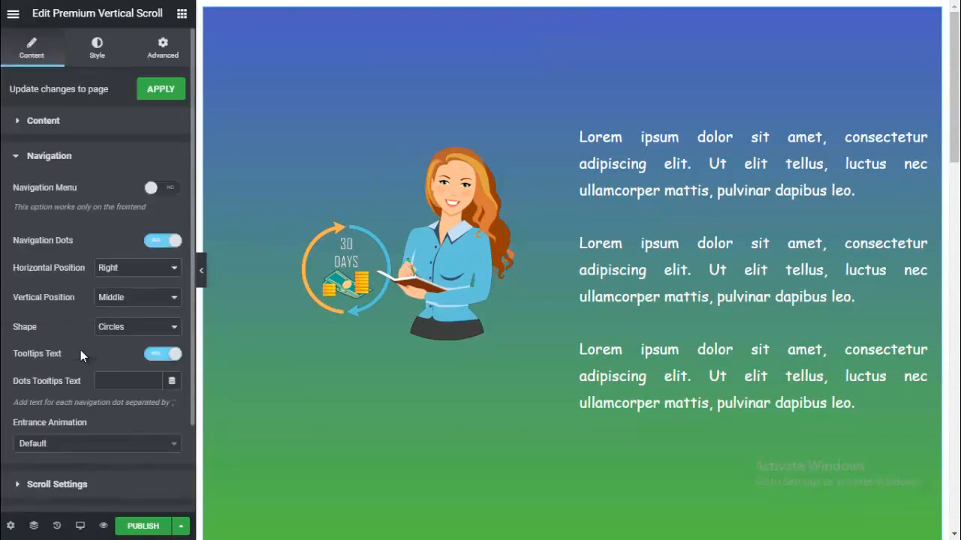
left_click(163, 187)
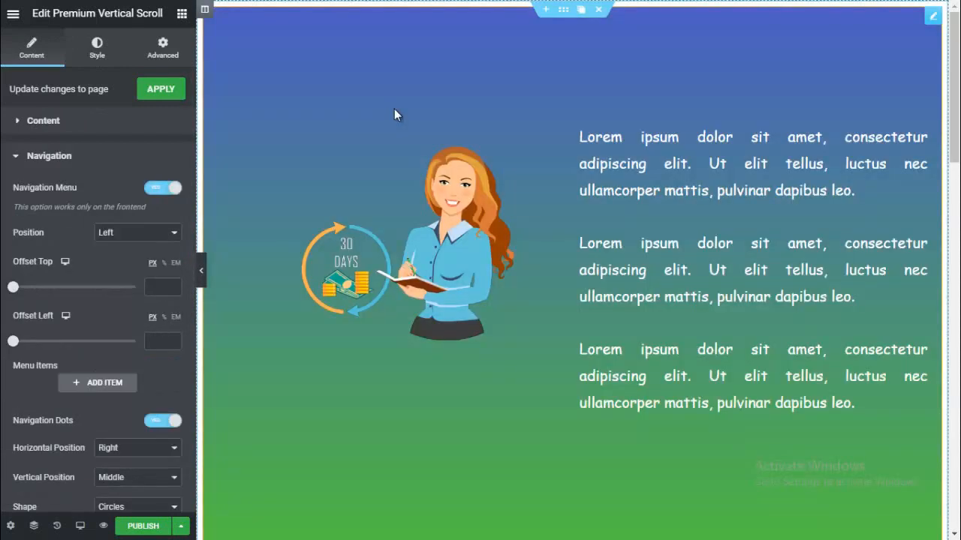
left_click(165, 238)
left_click(164, 239)
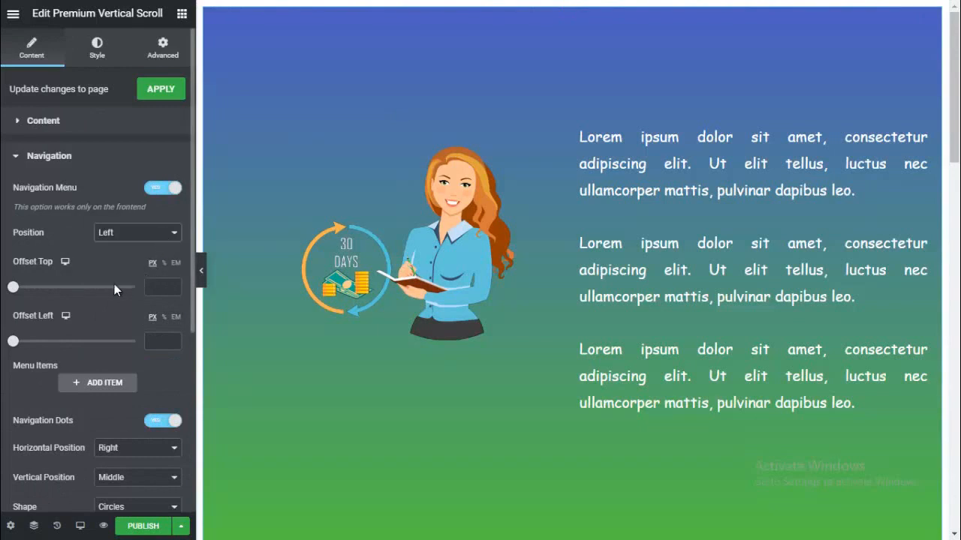
Add a first navigation menu item with the text "Premium 7"
left_click(90, 384)
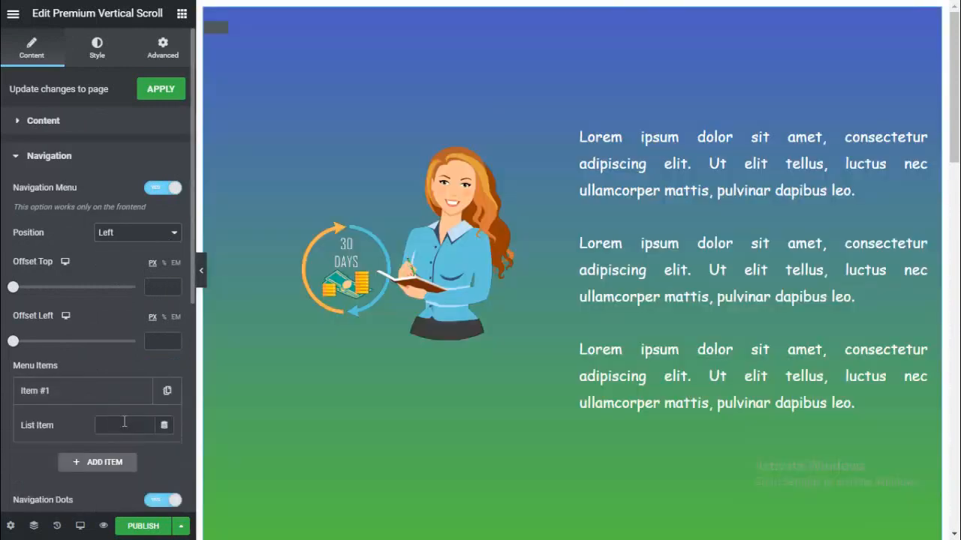
left_click(124, 423)
type("P")
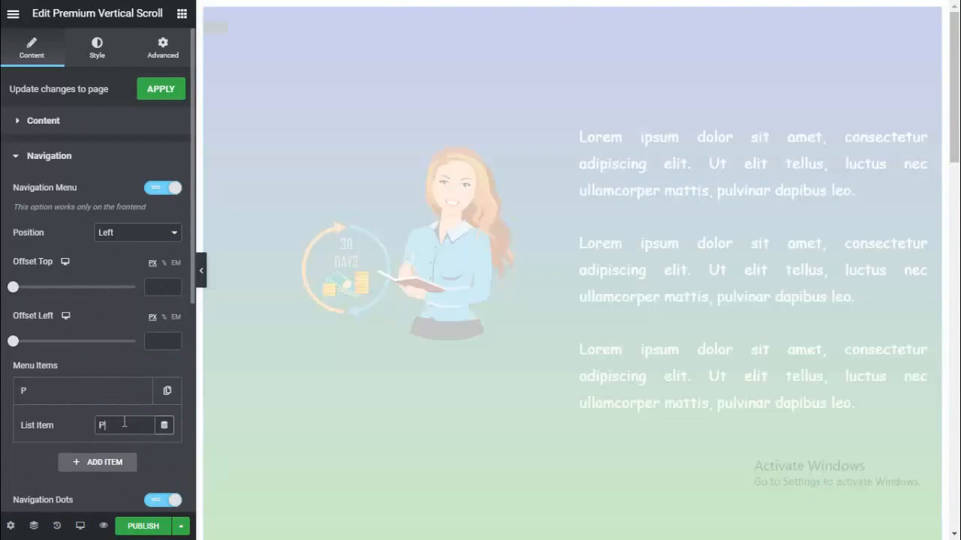
type("remium")
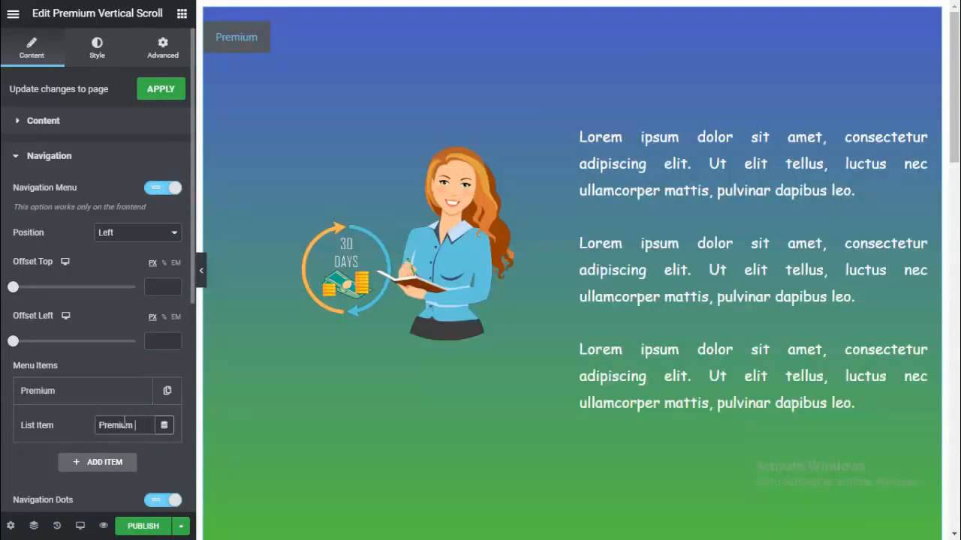
type(" 7")
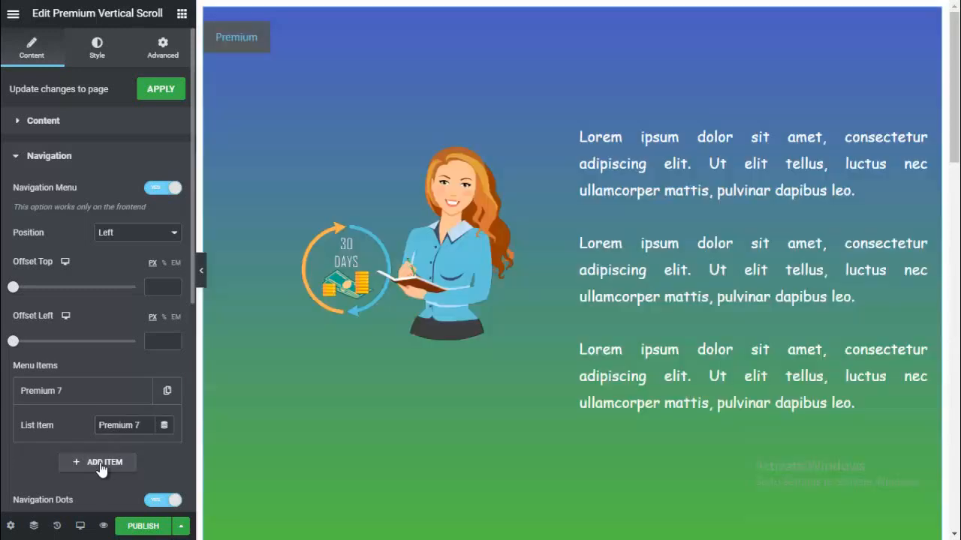
Add two more navigation menu items with the texts "Premium 8" and "Premium 9"
left_click(103, 462)
left_click(132, 457)
type("Premium 8")
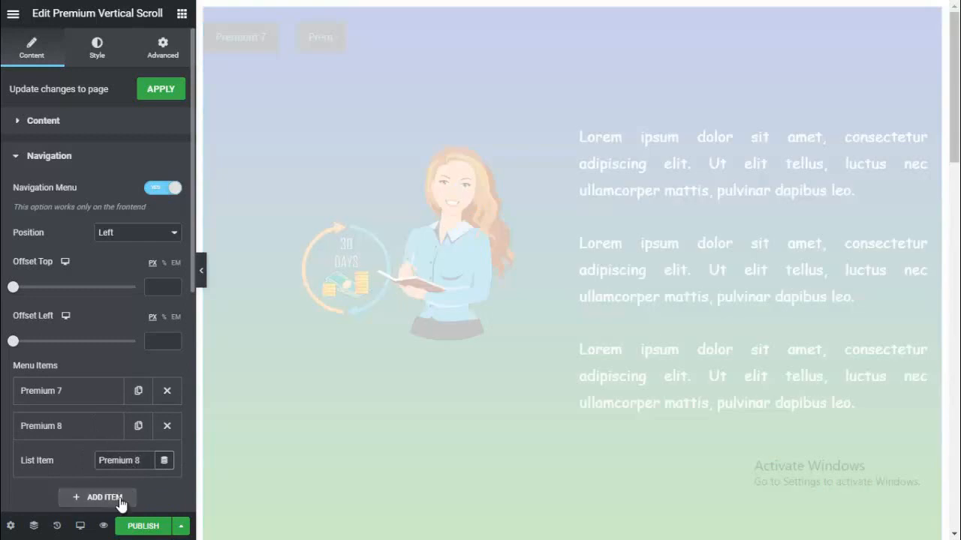
left_click(120, 500)
left_click(121, 499)
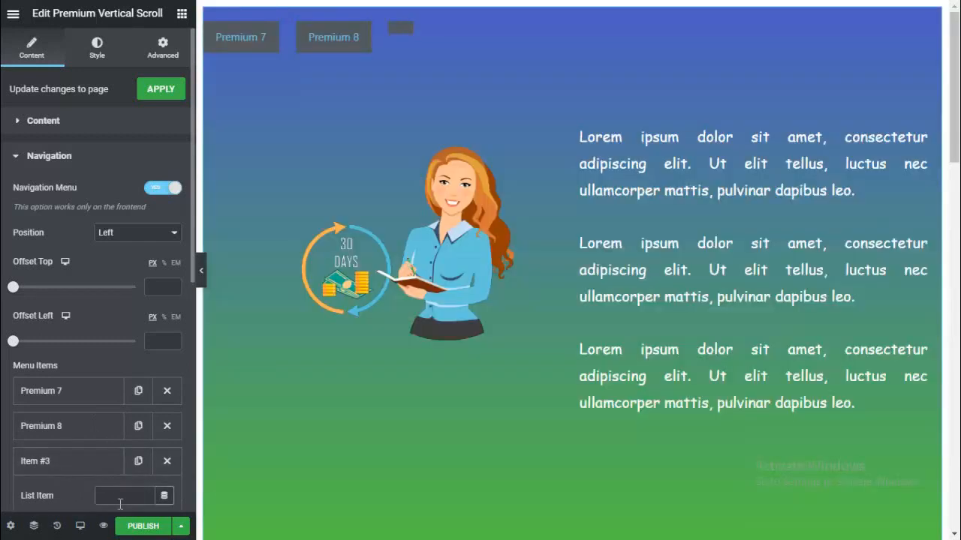
type("Premiyum")
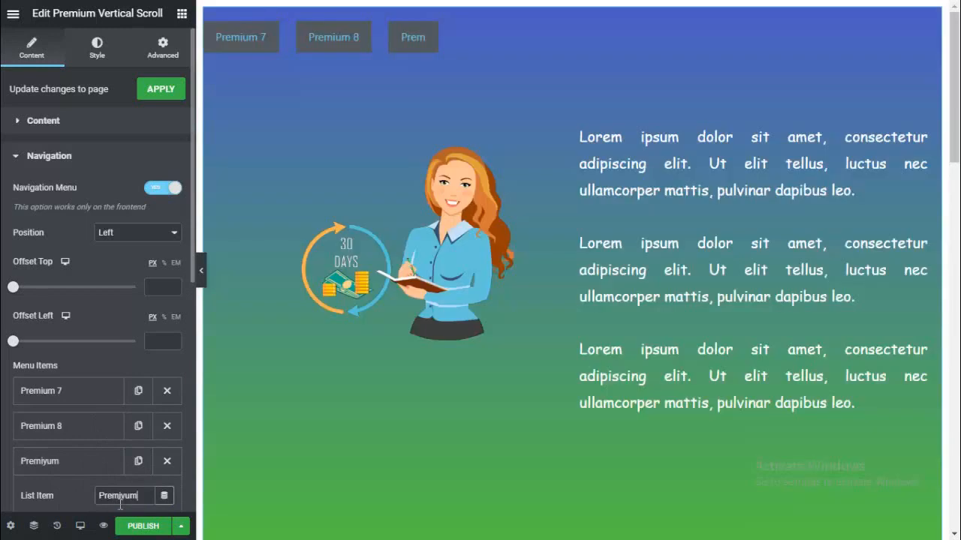
key("BackSpace")
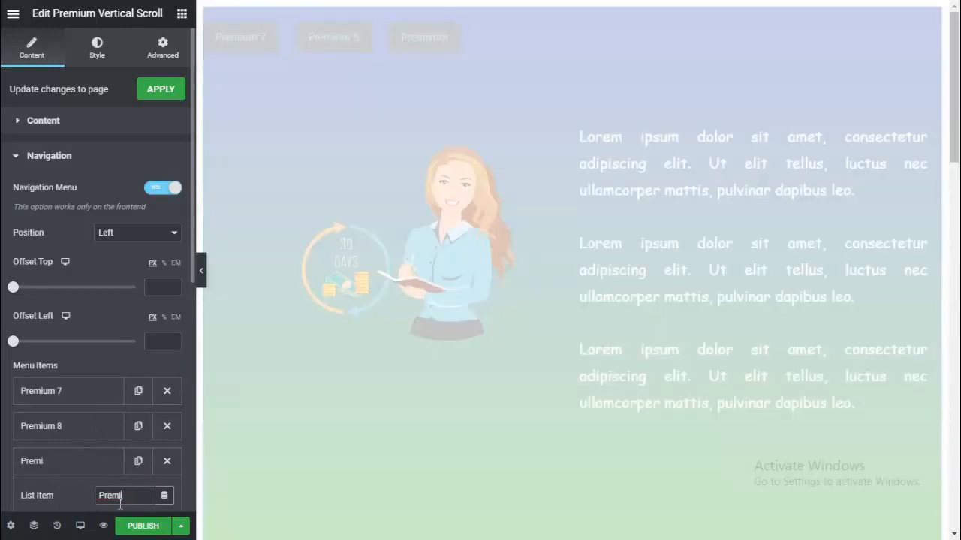
type("um 9")
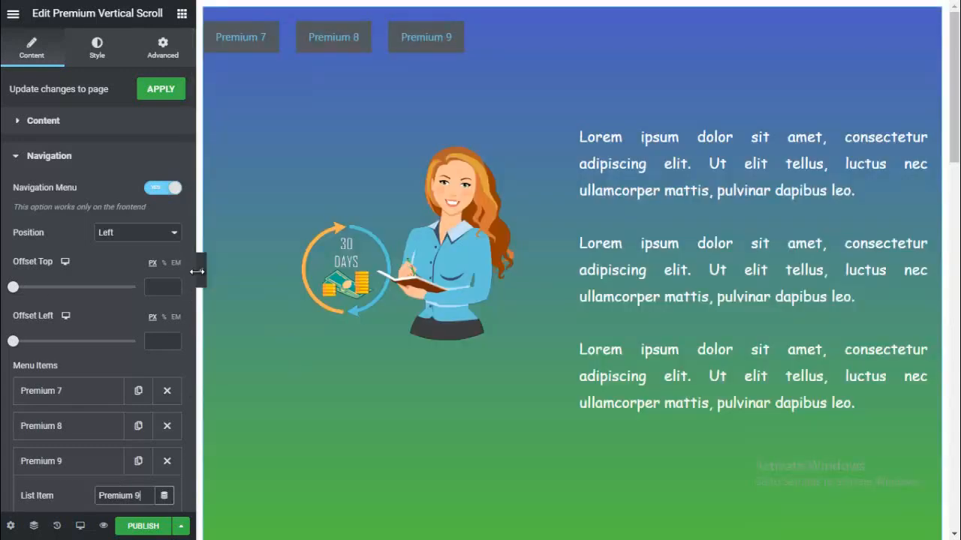
Try the Left horizontal position for the navigation dots, and return it to Right
scroll(190, 272, "down", 5)
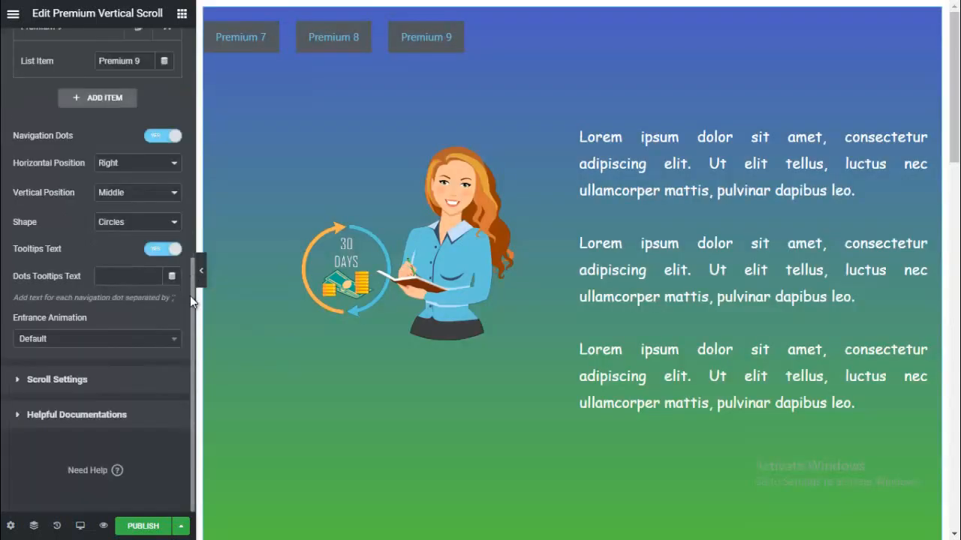
left_click(125, 168)
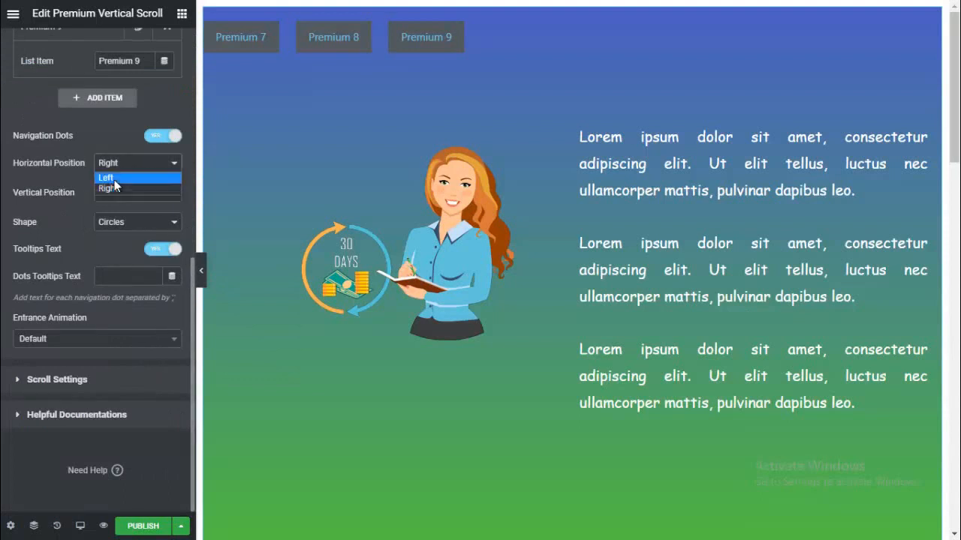
left_click(114, 182)
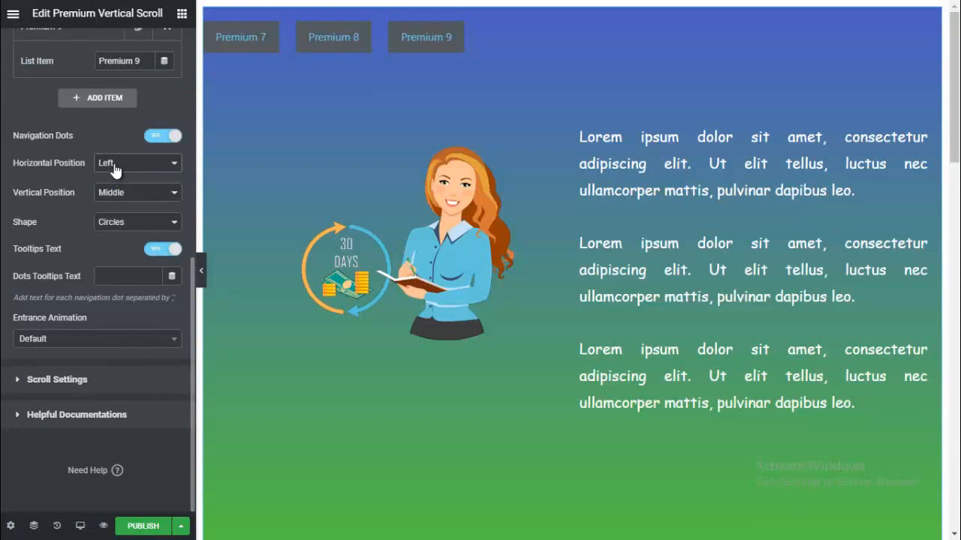
left_click(113, 163)
left_click(113, 189)
Set the navigation menu's position to Right with a top offset of 31 px and a right offset of 24 px
scroll(190, 94, "up", 5)
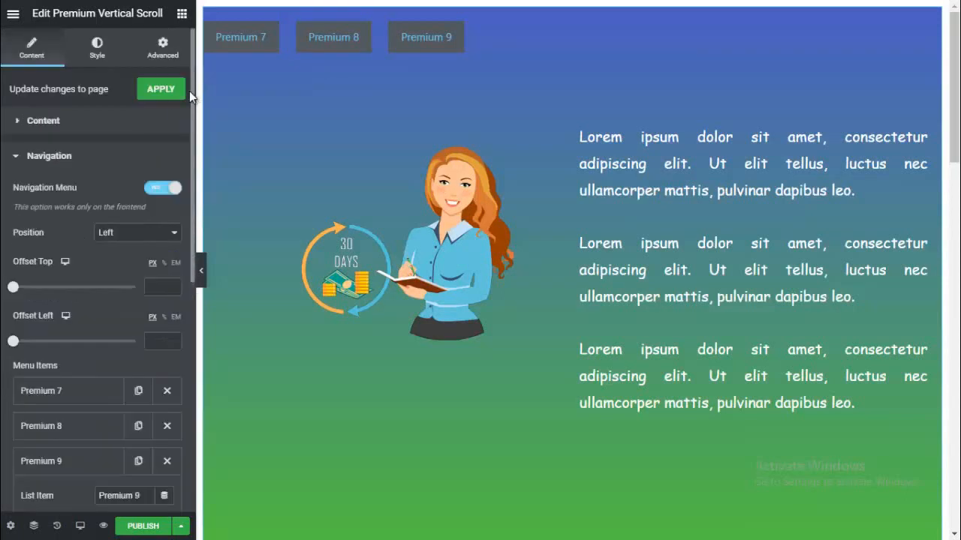
left_click(126, 236)
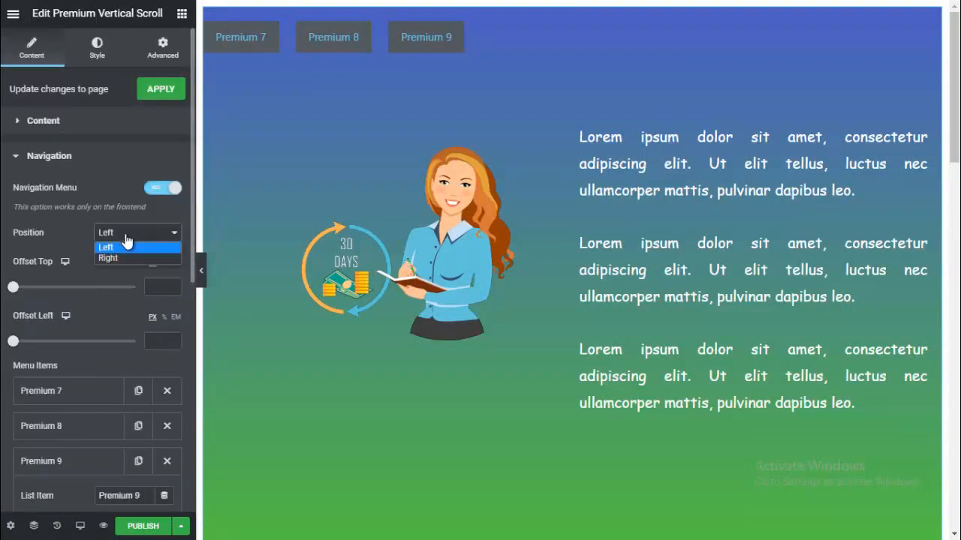
left_click(126, 257)
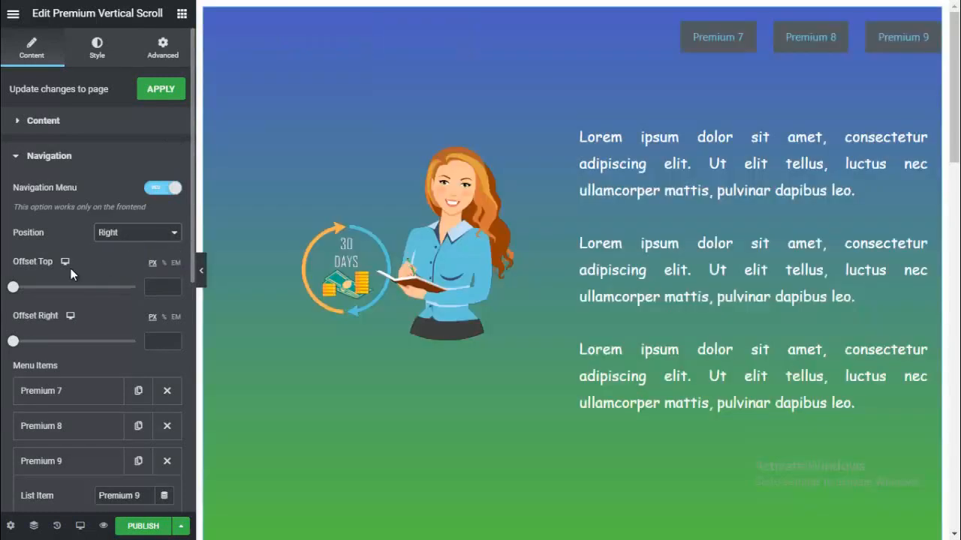
left_click_drag(15, 291, 42, 294)
left_click_drag(16, 340, 43, 350)
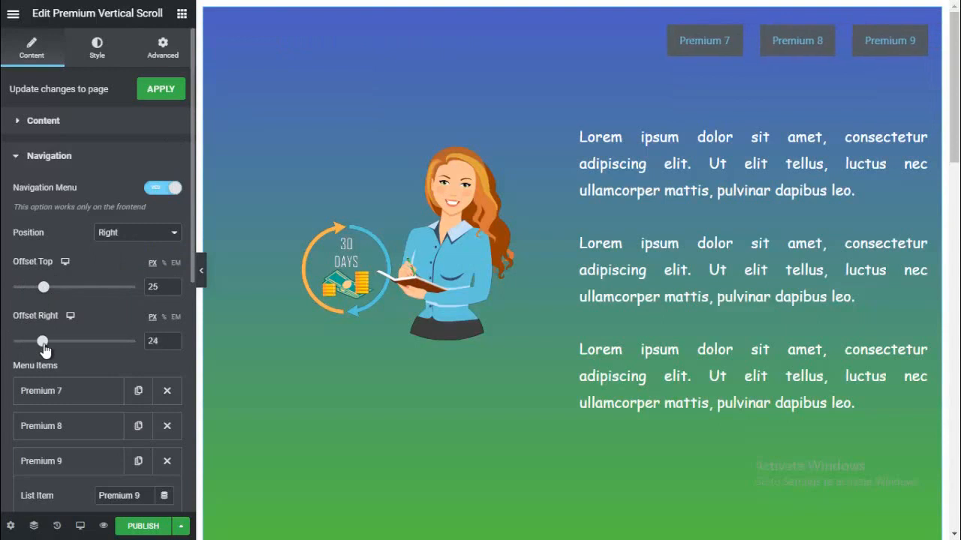
left_click_drag(46, 290, 51, 292)
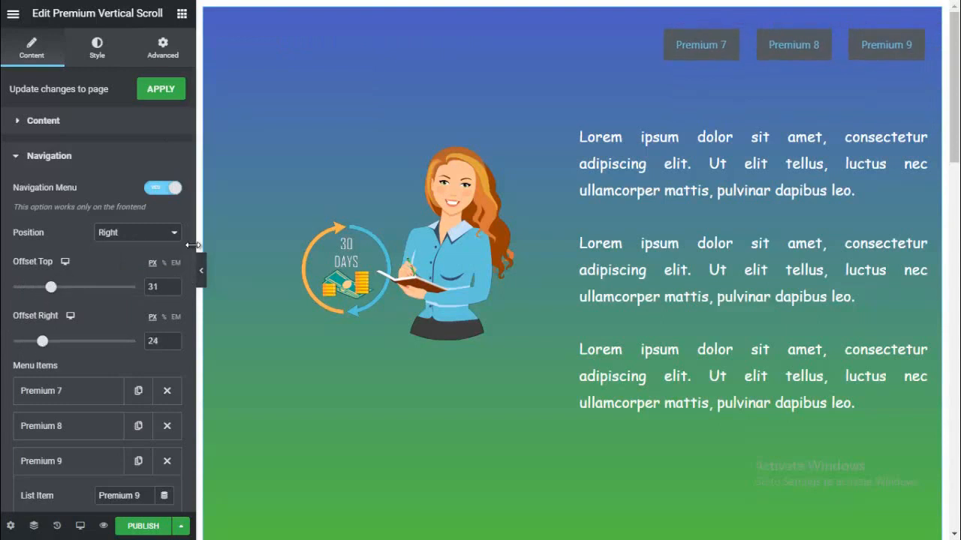
Examine the available horizontal position, vertical position and shape options for the navigation dots
left_click_drag(191, 251, 192, 438)
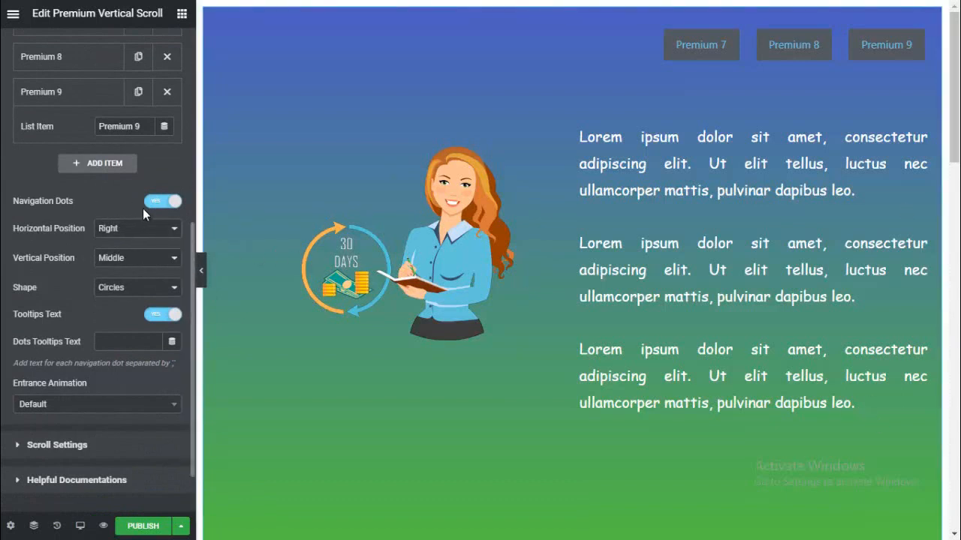
left_click(126, 232)
left_click(128, 233)
left_click(130, 260)
left_click(130, 261)
left_click(136, 290)
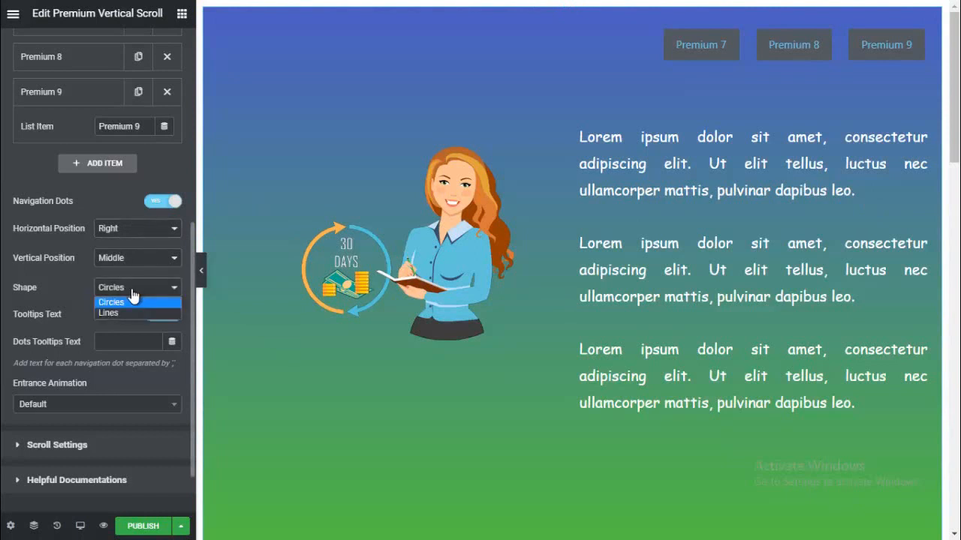
left_click(39, 285)
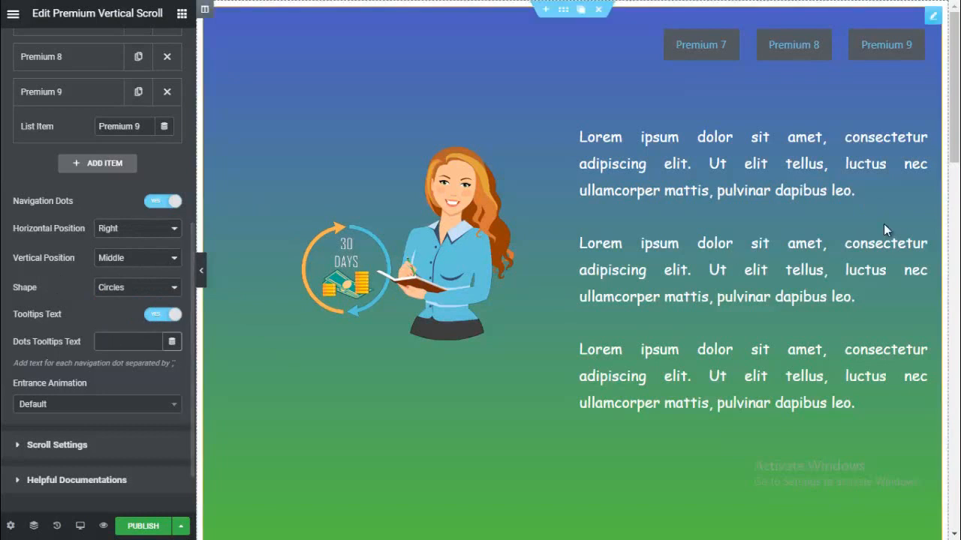
Set the navigation dots' tooltips text to "Premium7, premium8, premium9"
left_click(114, 338)
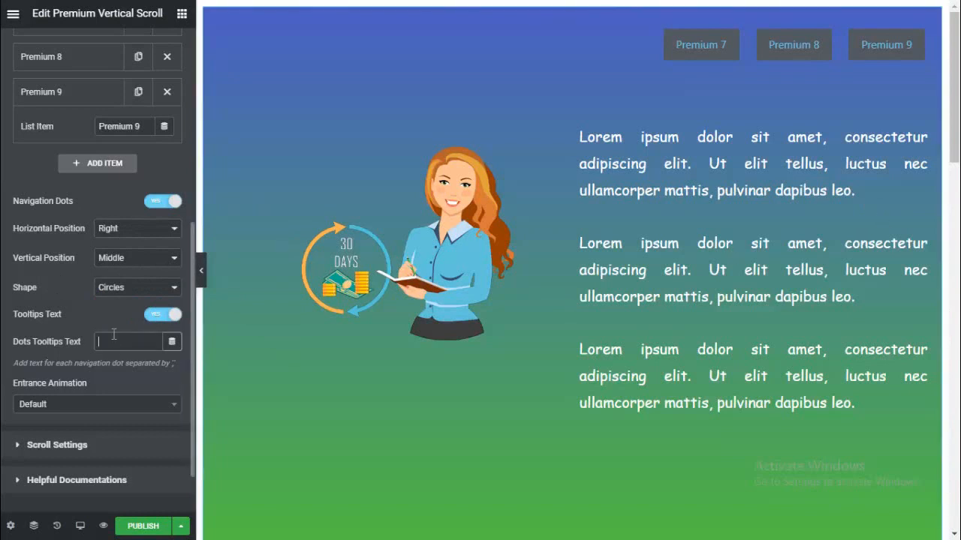
type("Premiu")
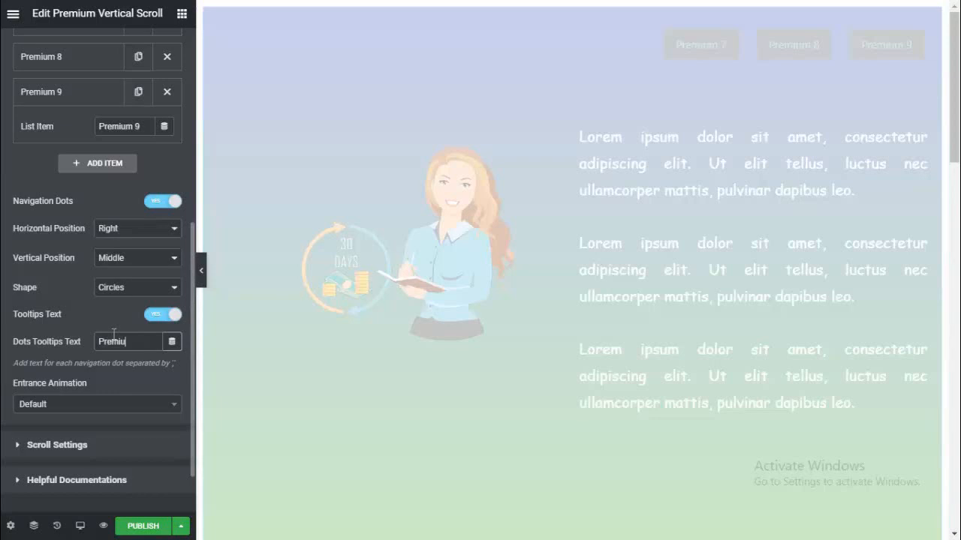
type("m7, p")
type("remium8")
type(", prem")
type("ium9")
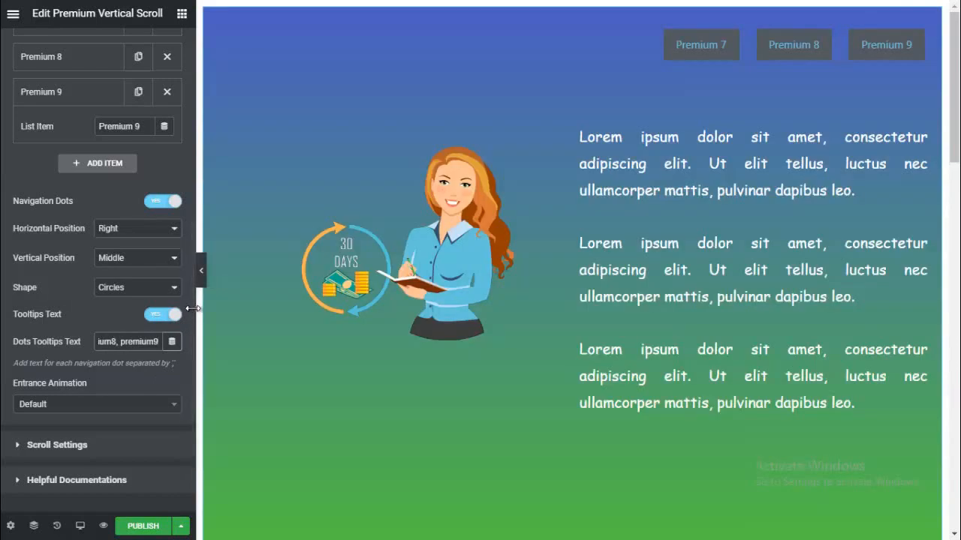
Set the entrance animation of the vertical scroll's navigation to Fade In
scroll(189, 315, "down", 2)
scroll(188, 342, "down", 1)
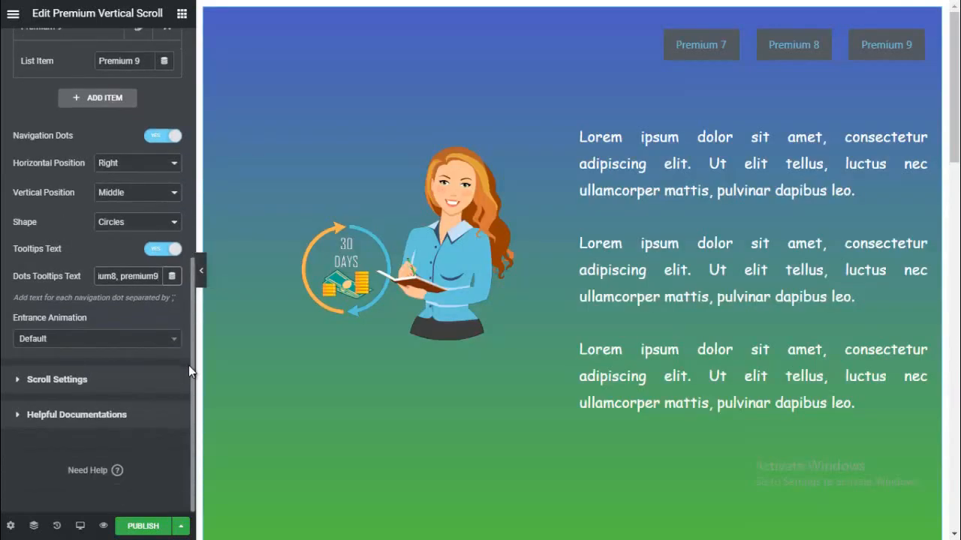
left_click(129, 343)
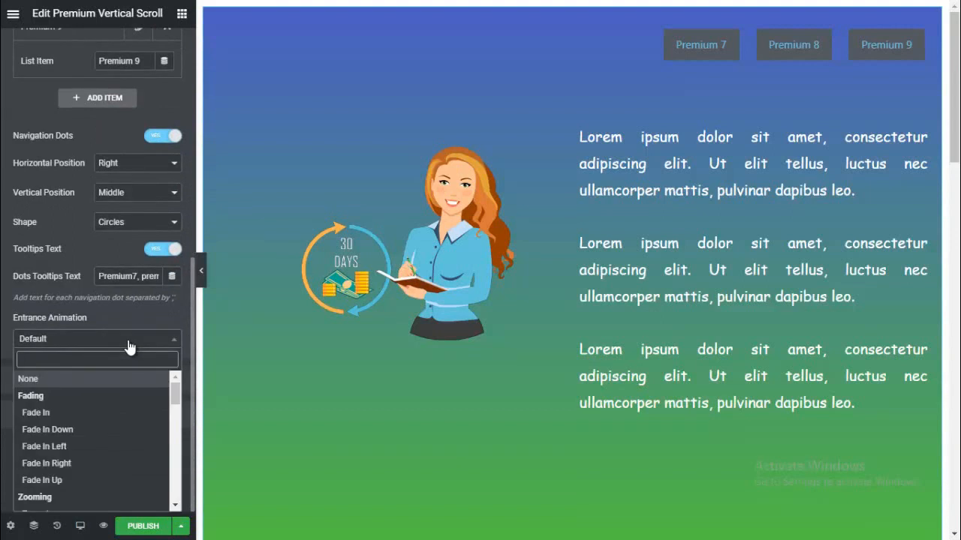
left_click(62, 417)
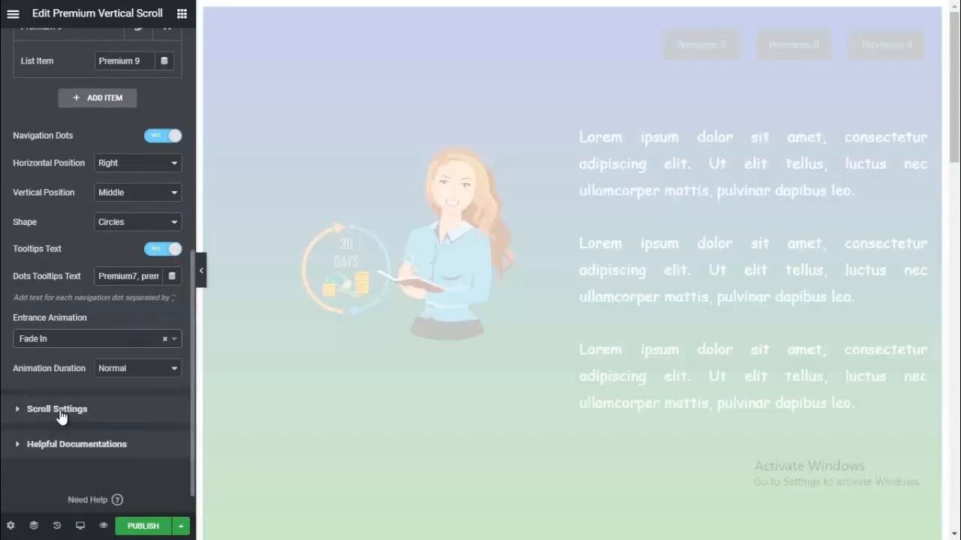
Open the scroll settings and test the navigation menu by jumping to Premium 8 and back to Premium 7
left_click(106, 418)
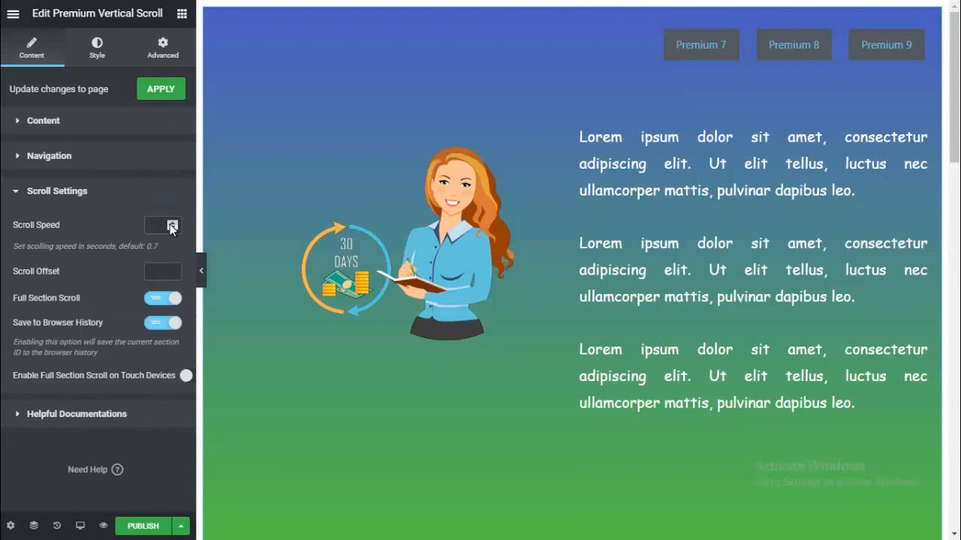
left_click(808, 53)
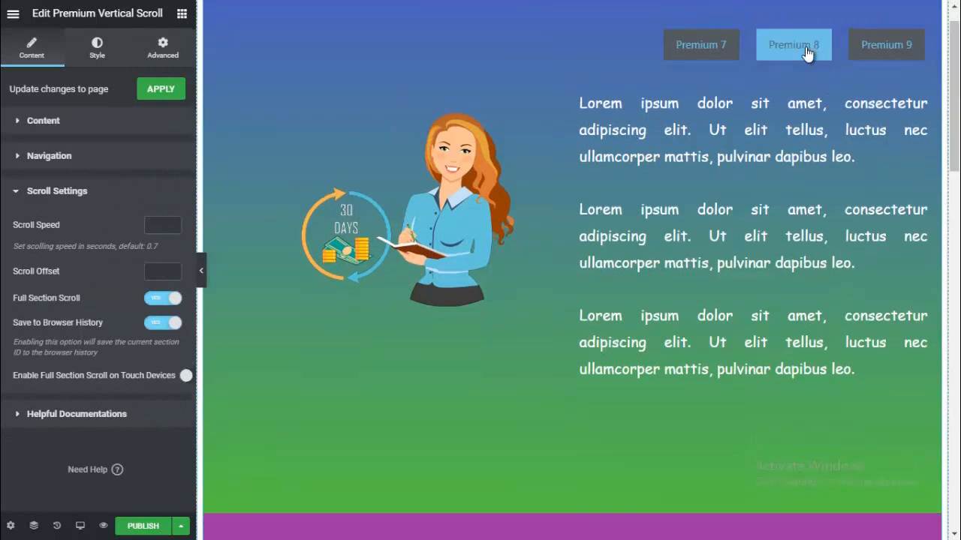
left_click(703, 48)
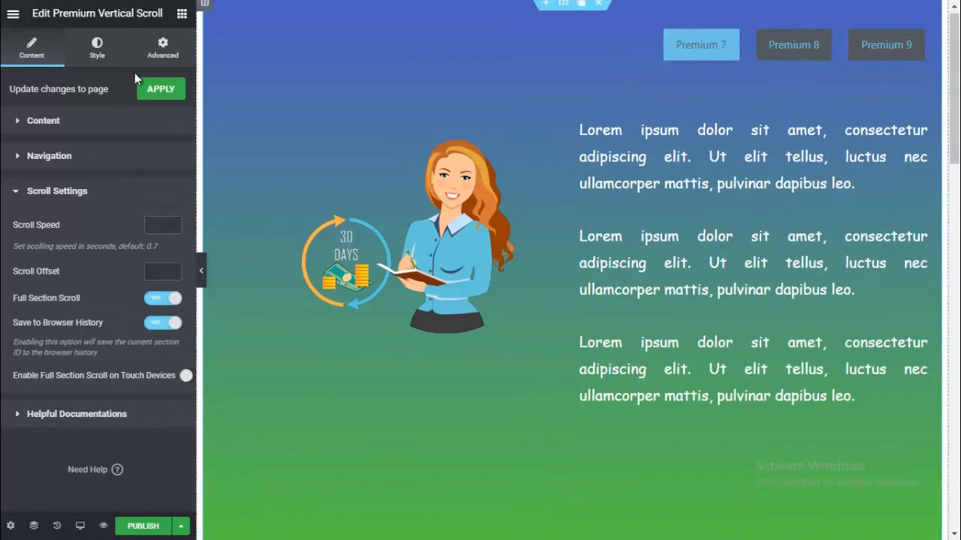
Make the navigation dots container's background semi-transparent with colour #6EC1E463, and compare it with the dots on the existing example page
left_click(97, 48)
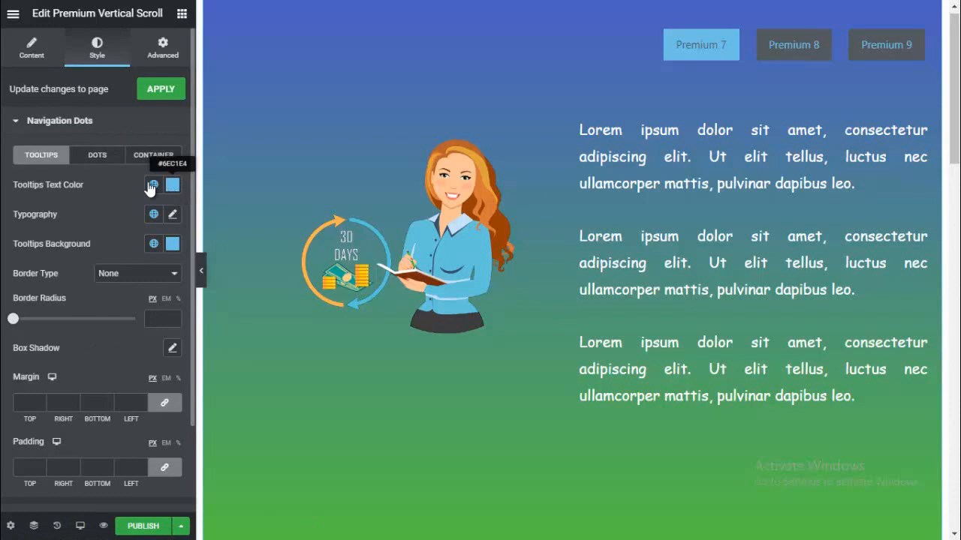
left_click(92, 159)
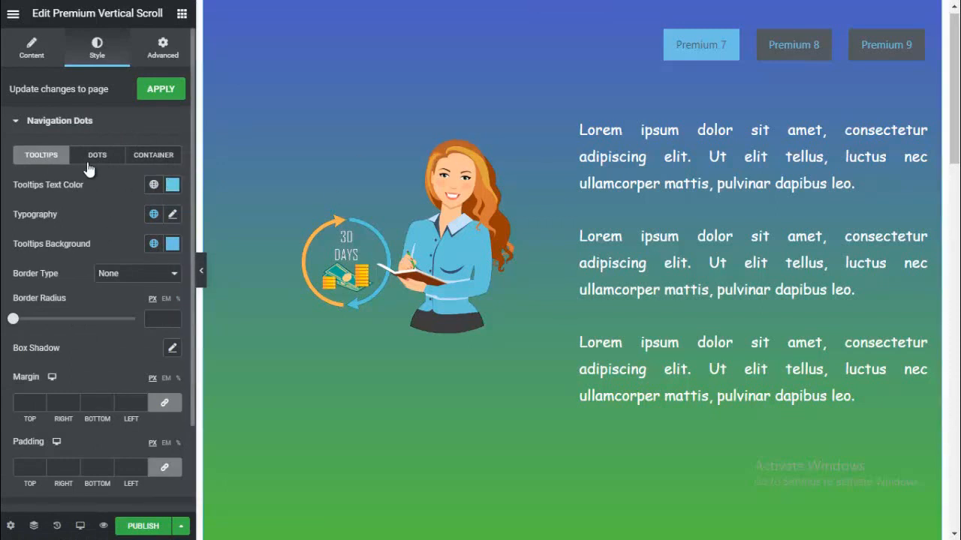
left_click(140, 160)
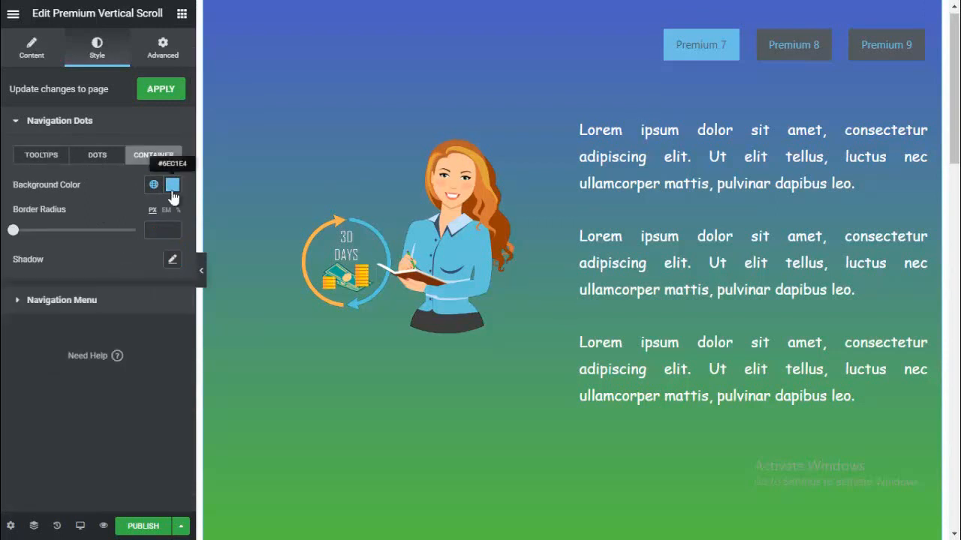
left_click(173, 189)
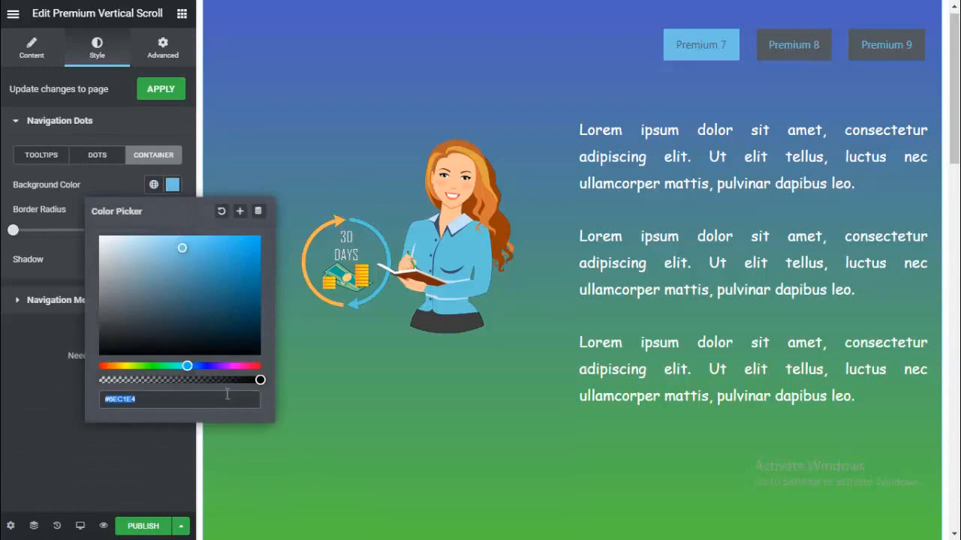
left_click_drag(259, 380, 160, 379)
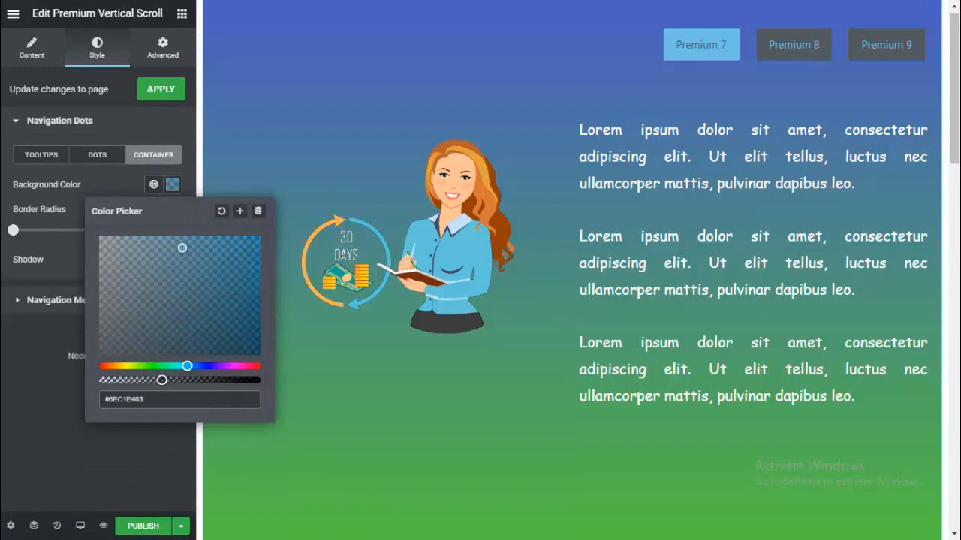
left_click(11, 362)
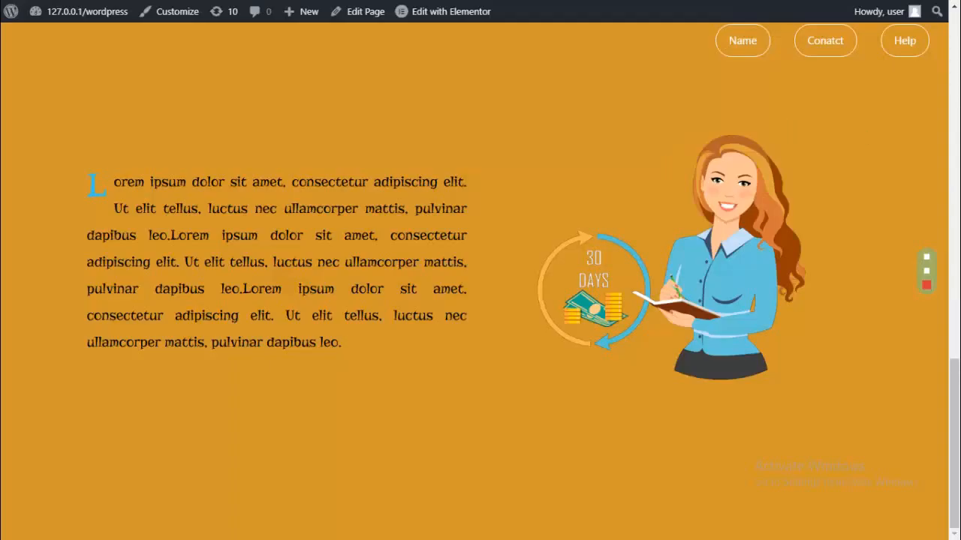
left_click(927, 270)
left_click_drag(957, 268, 957, 184)
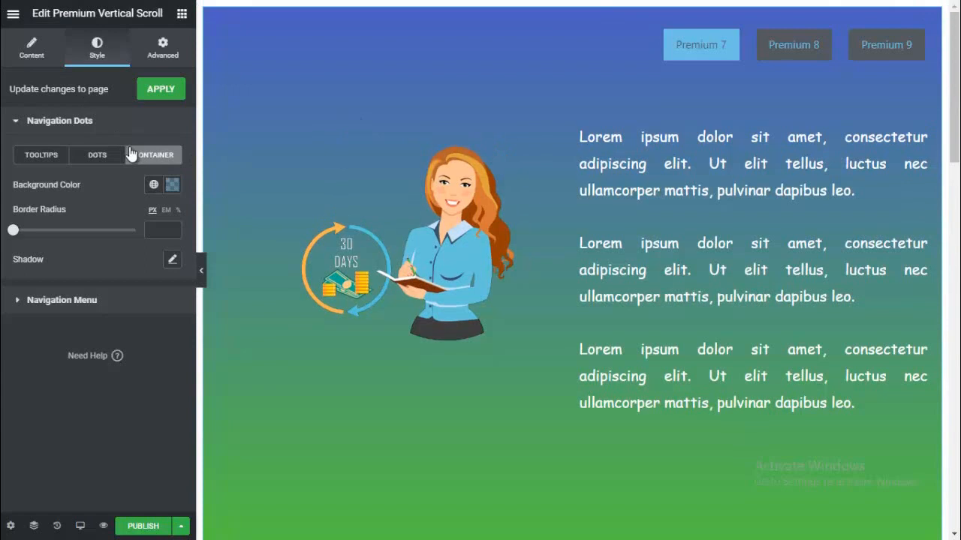
Set the navigation menu's normal text colour to black, #000000
left_click(72, 302)
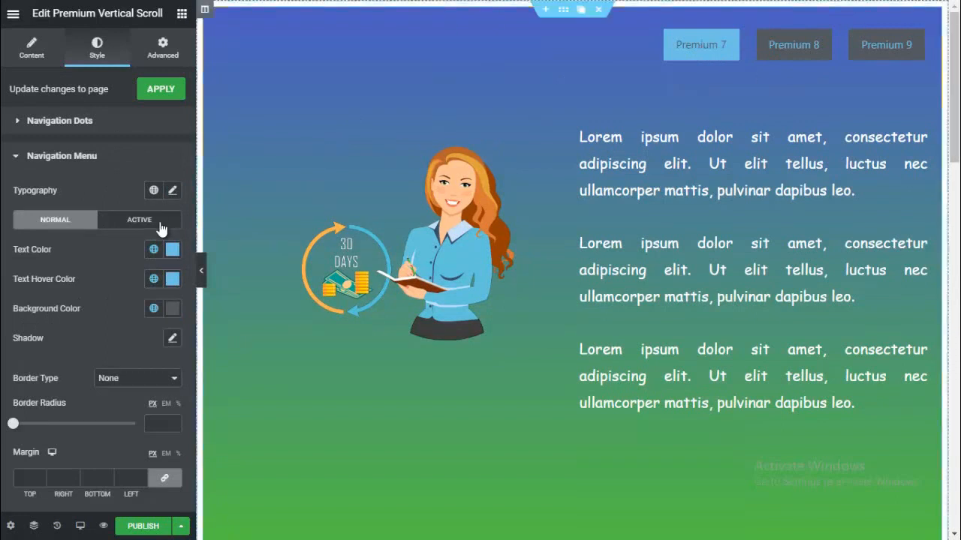
left_click(172, 251)
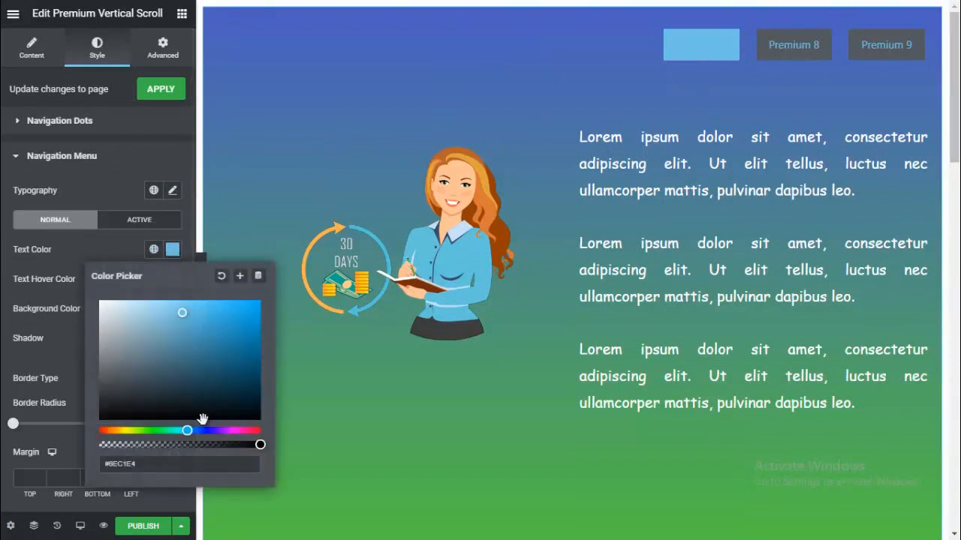
left_click_drag(185, 429, 113, 431)
left_click_drag(190, 354, 84, 432)
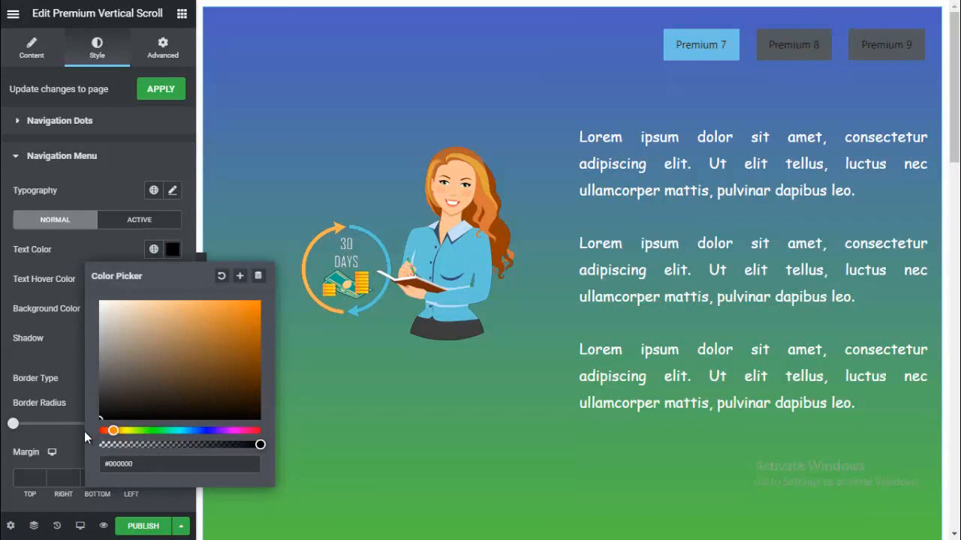
Set the navigation menu's normal text hover colour to a strong blue
left_click(2, 323)
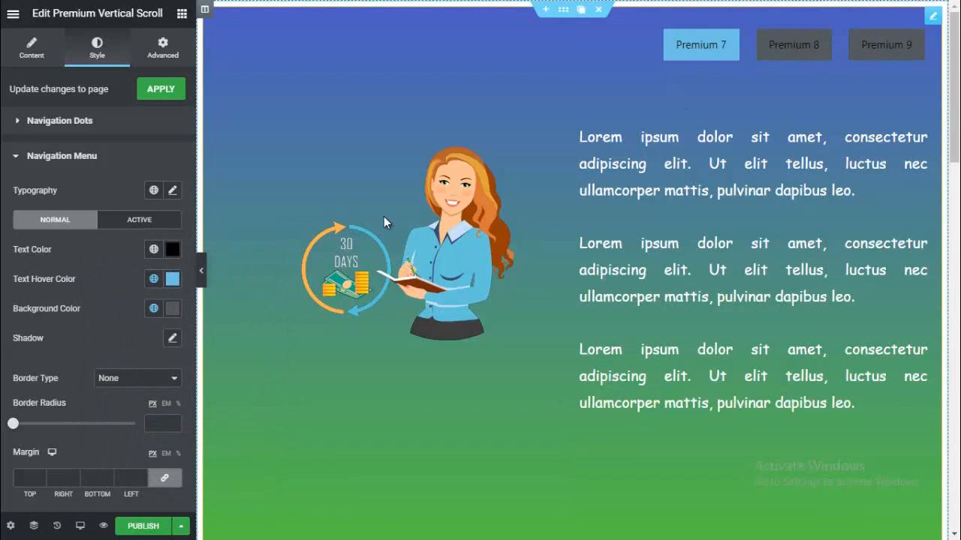
left_click(172, 278)
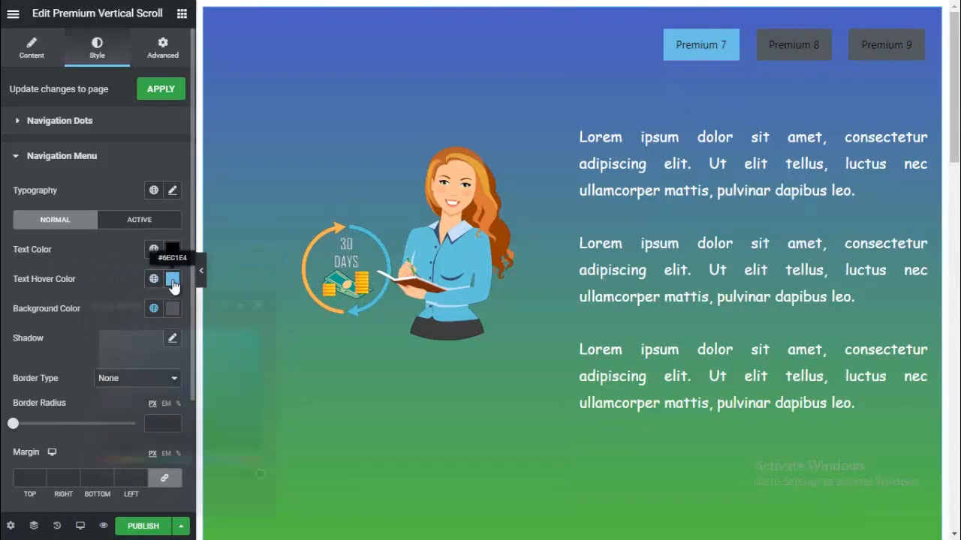
left_click(205, 460)
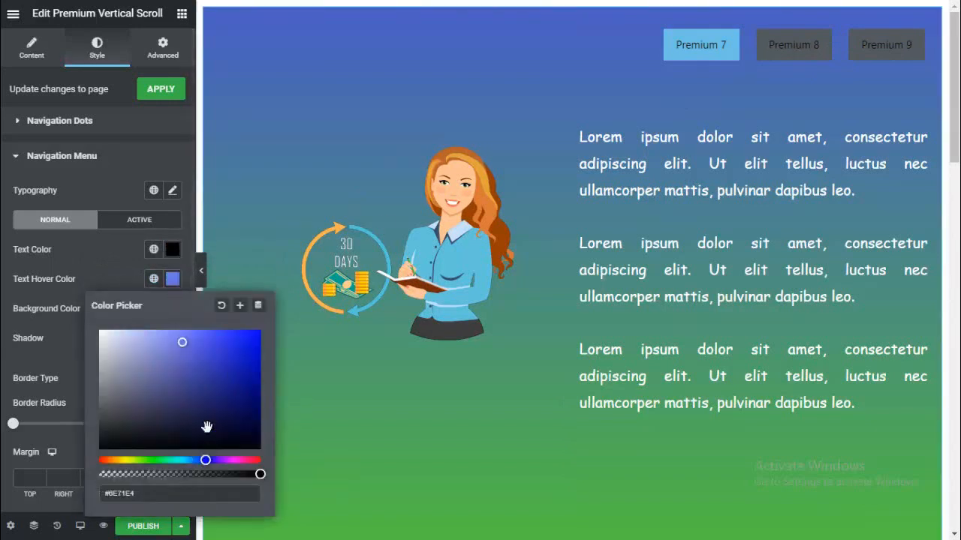
left_click(230, 359)
key("Escape")
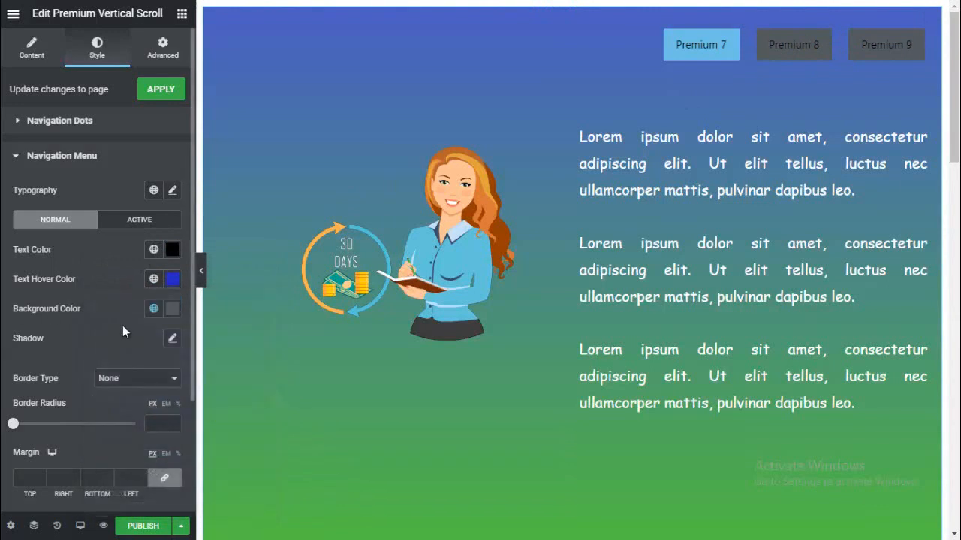
Make the navigation menu's normal background semi-transparent with colour #54595F30
left_click(170, 313)
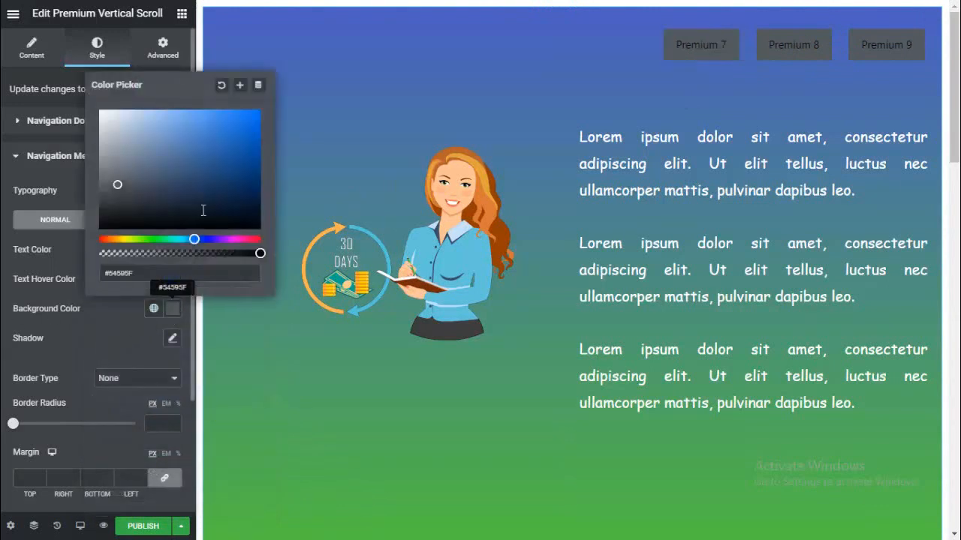
left_click_drag(259, 253, 130, 253)
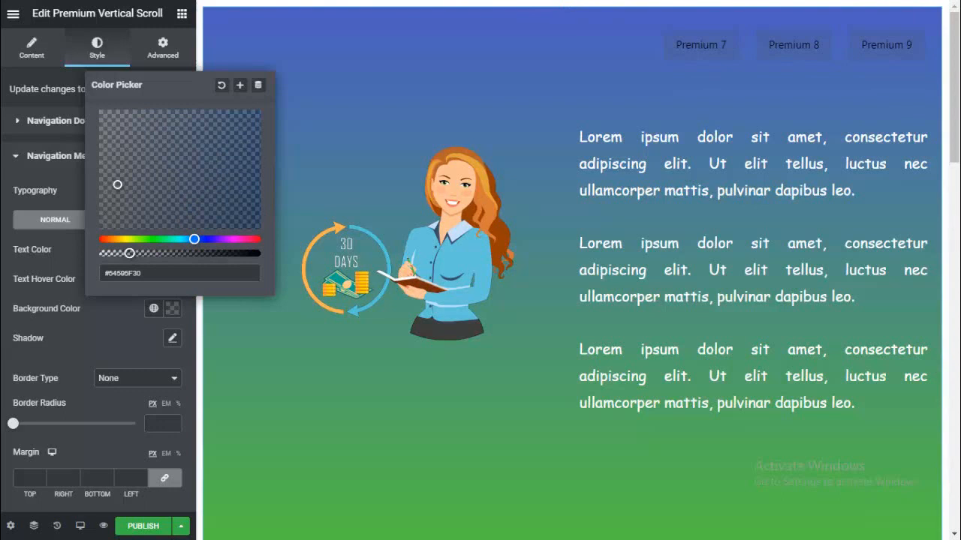
scroll(956, 221, "down", 1)
left_click_drag(959, 283, 959, 125)
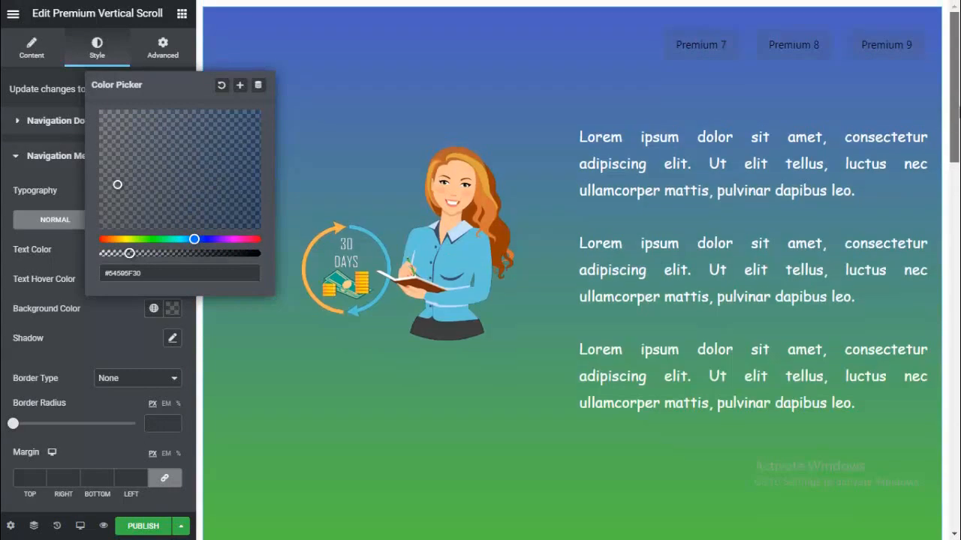
left_click(2, 325)
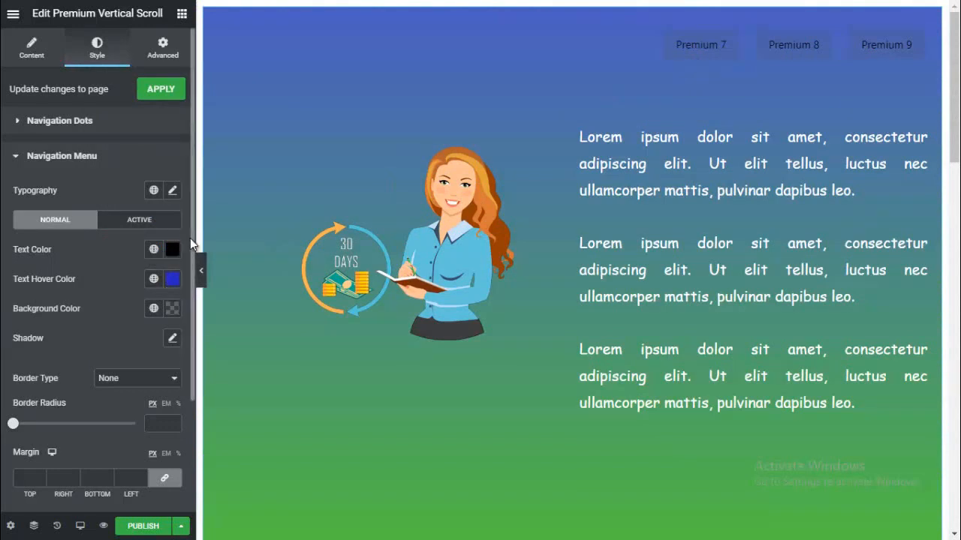
Set the navigation menu's text colour to bright red for the active state
left_click(129, 225)
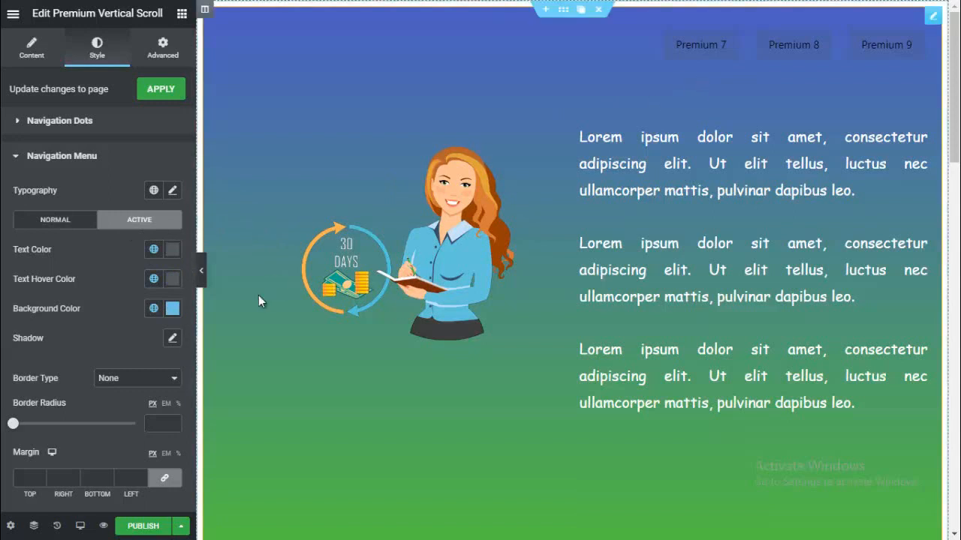
left_click(172, 255)
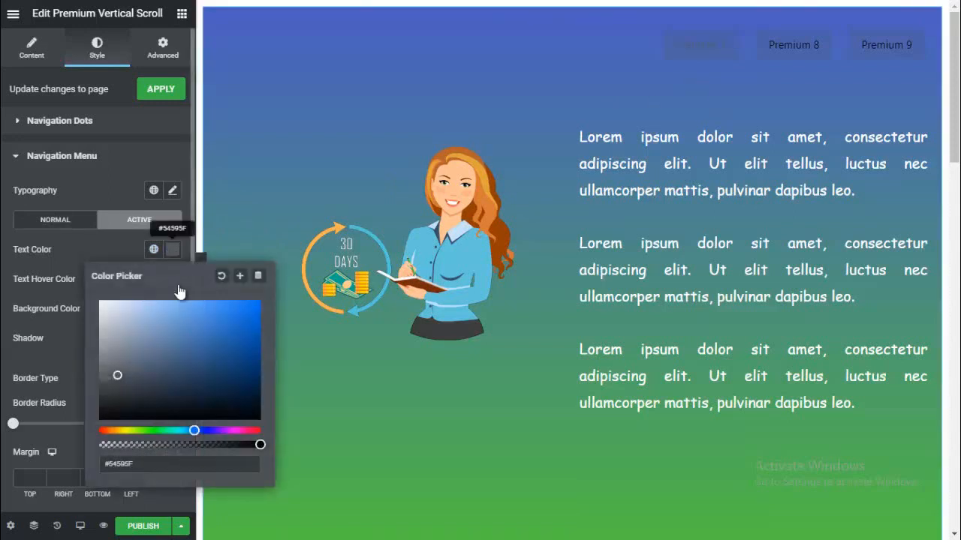
left_click_drag(108, 431, 95, 433)
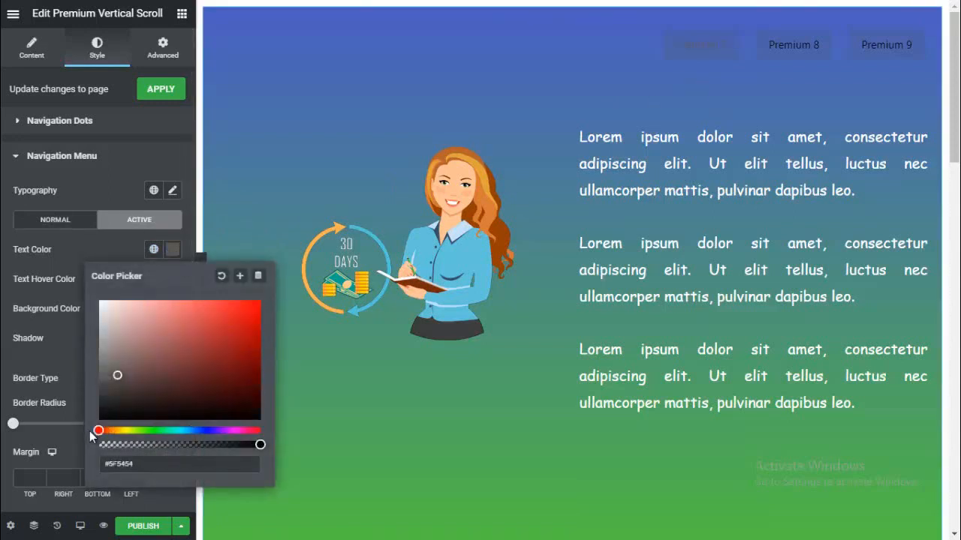
left_click(259, 345)
left_click_drag(265, 298, 264, 298)
left_click(75, 285)
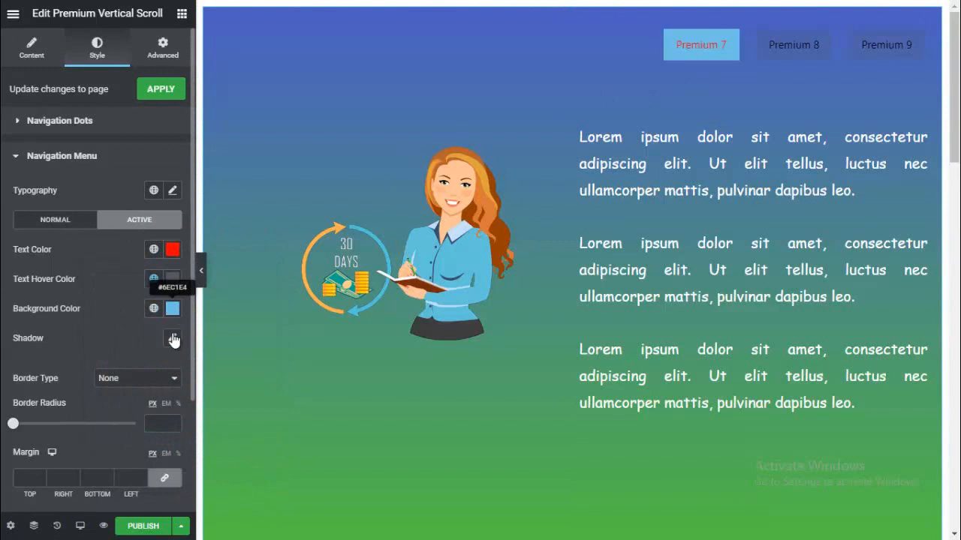
Try a pink background colour for the active navigation menu item, and undo that change
left_click(173, 309)
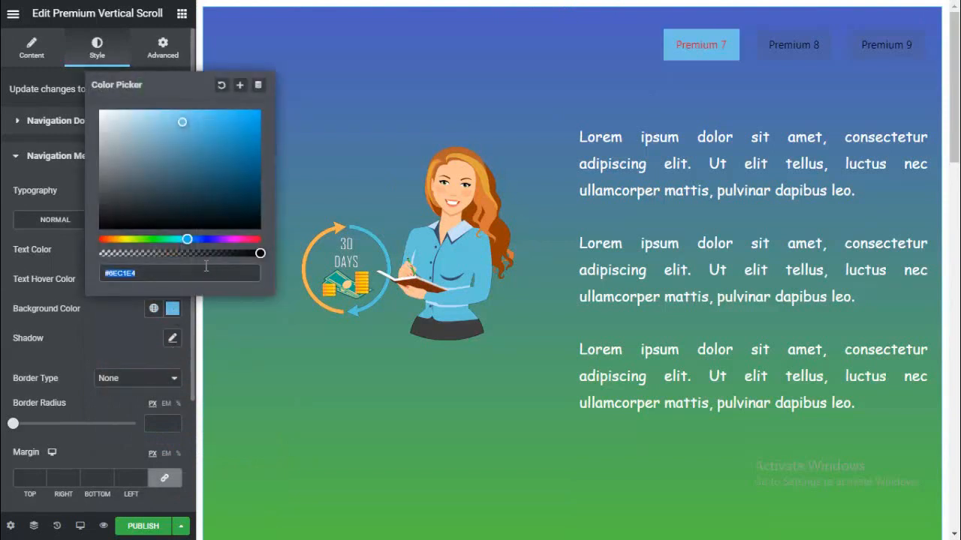
left_click(233, 239)
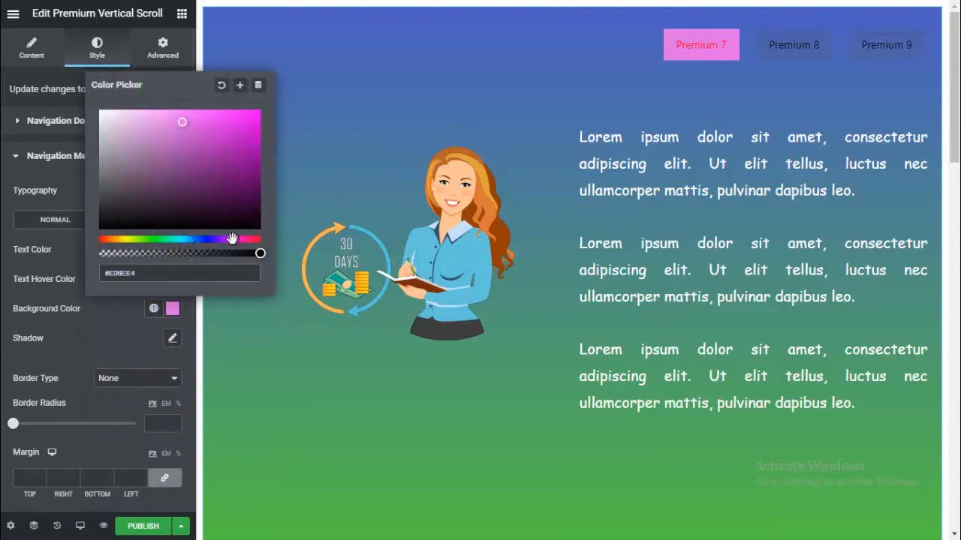
left_click(16, 324)
key("ctrl+z")
mouse_move(955, 100)
left_mouse_down()
mouse_move(959, 261)
mouse_move(954, 83)
left_mouse_up()
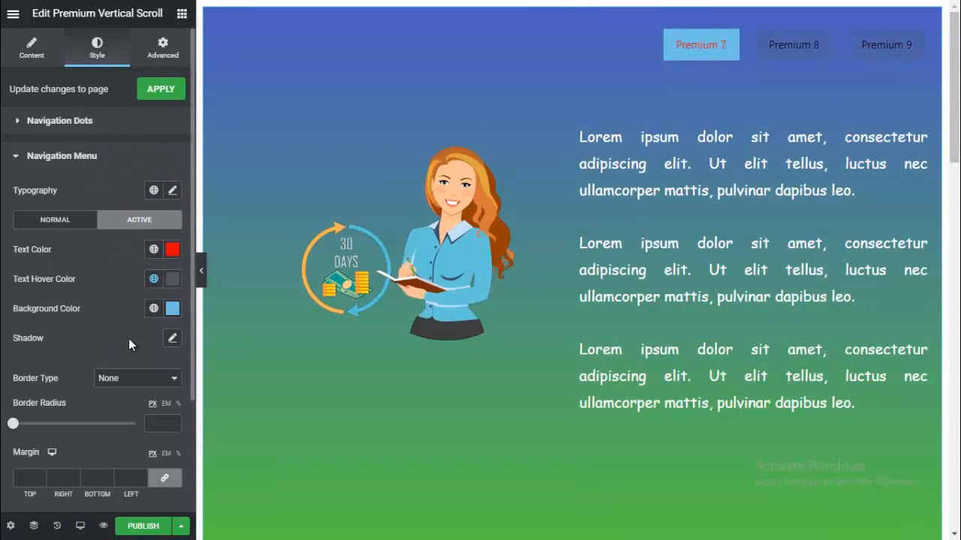
Set the active navigation menu item's border radius to 40 px
left_click(158, 384)
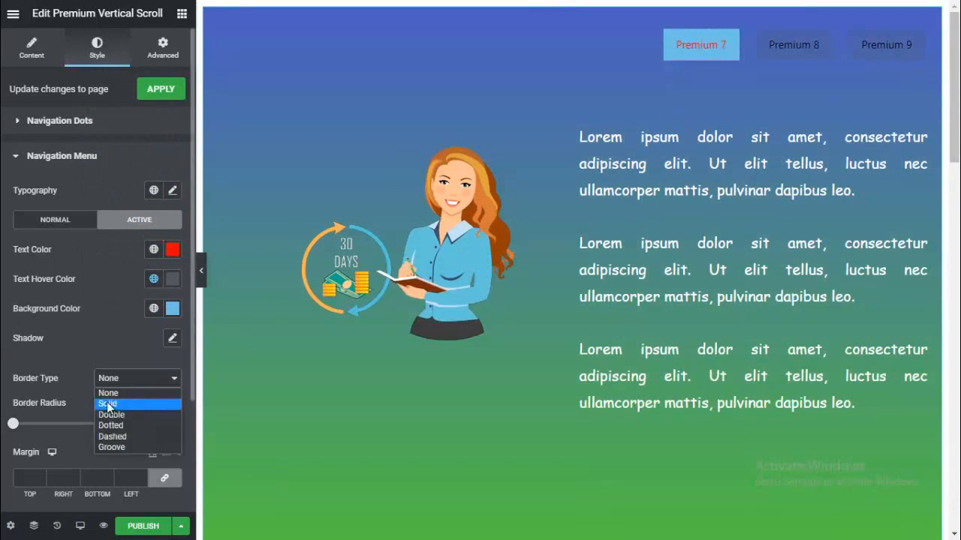
left_click(28, 376)
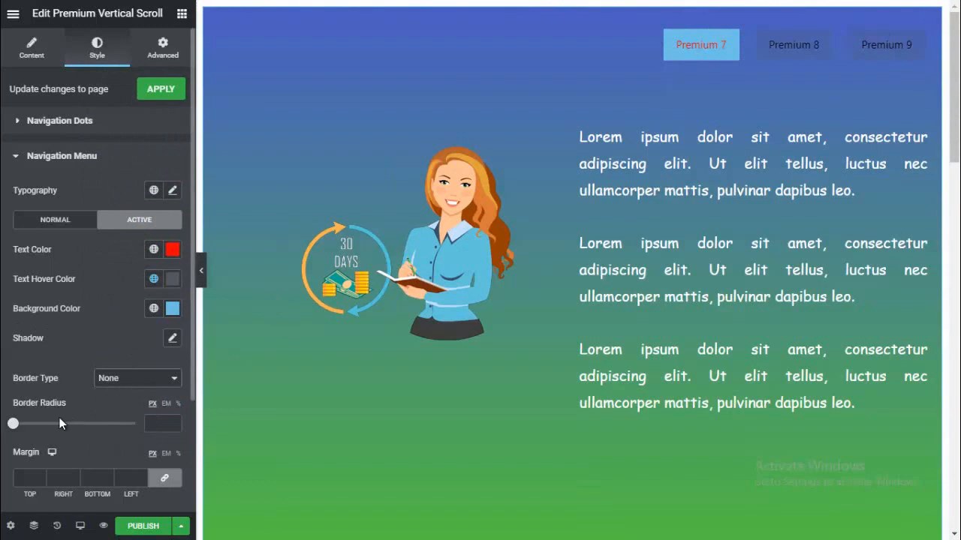
left_click_drag(13, 425, 61, 429)
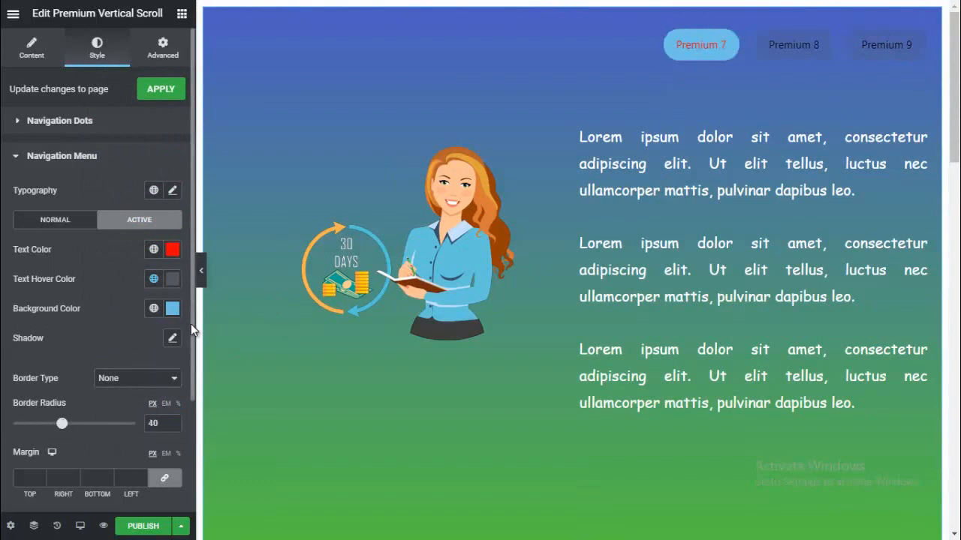
left_click_drag(193, 340, 183, 451)
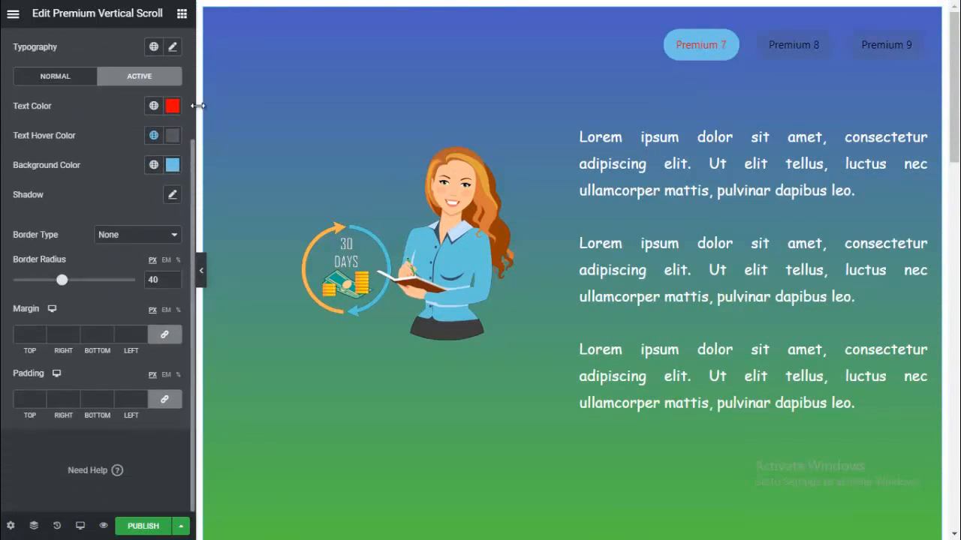
scroll(192, 101, "up", 3)
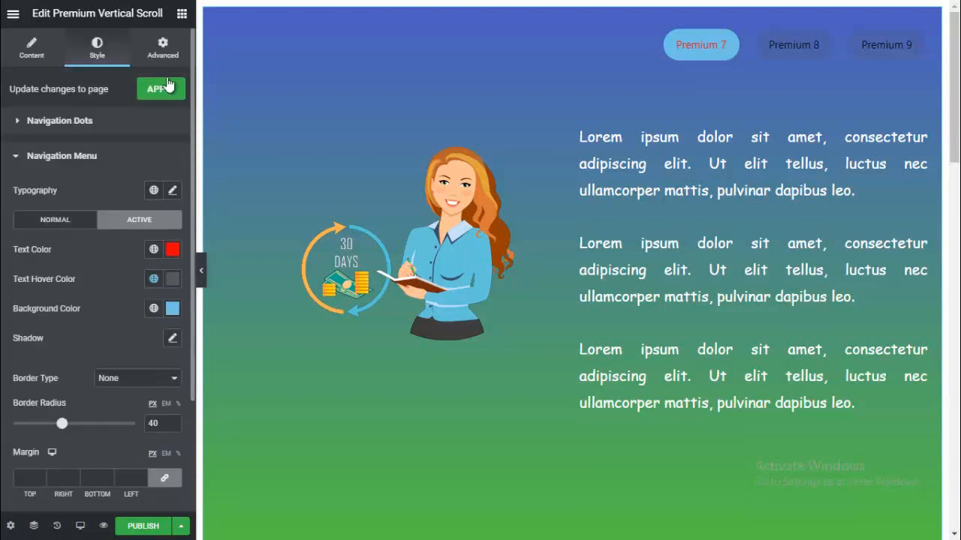
Review the vertical scroll widget's advanced settings, including Motion Effects, and collapse the open groups
left_click(147, 42)
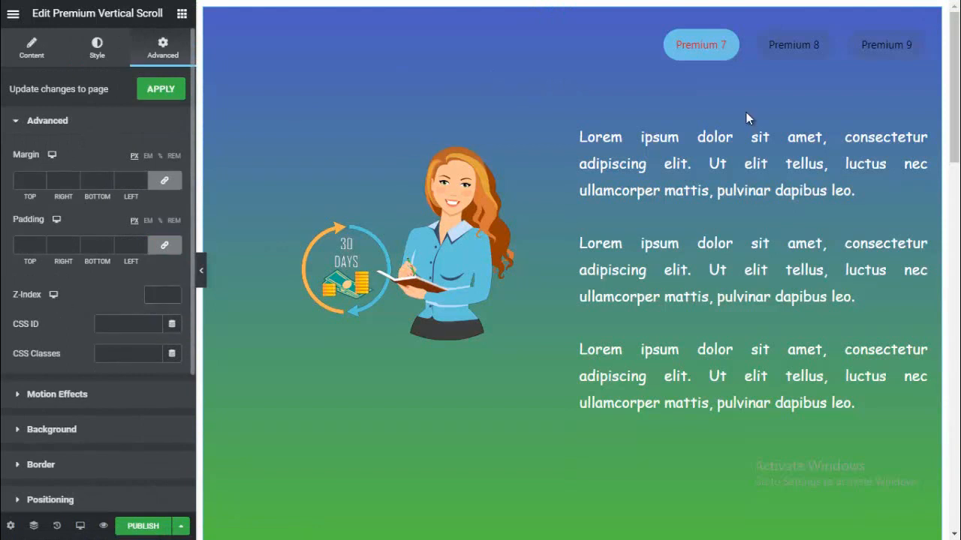
left_click_drag(953, 60, 949, 58)
scroll(572, 270, "down", 2)
left_click_drag(955, 128, 955, 86)
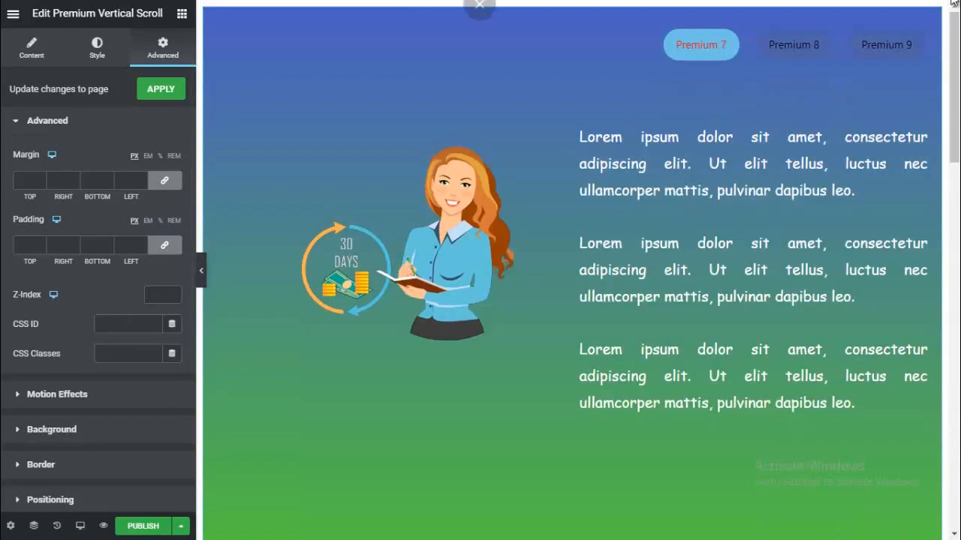
left_click(103, 128)
left_click(73, 155)
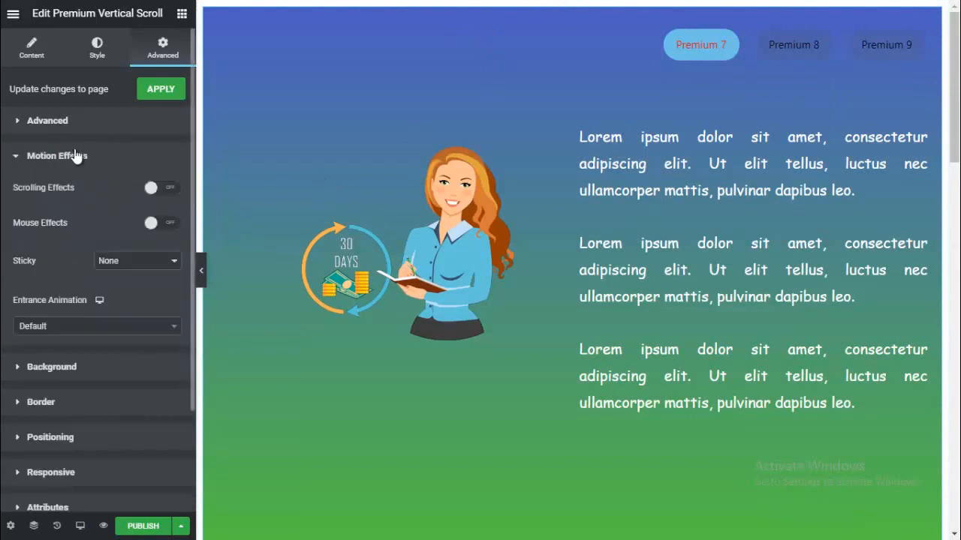
left_click(167, 156)
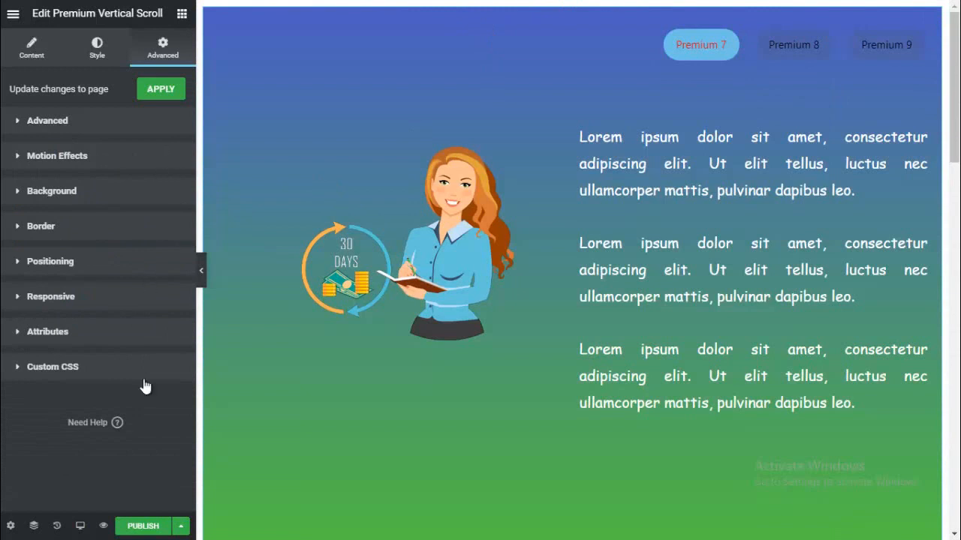
Set the content width of the section holding the vertical scroll to Full Width
left_click(103, 526)
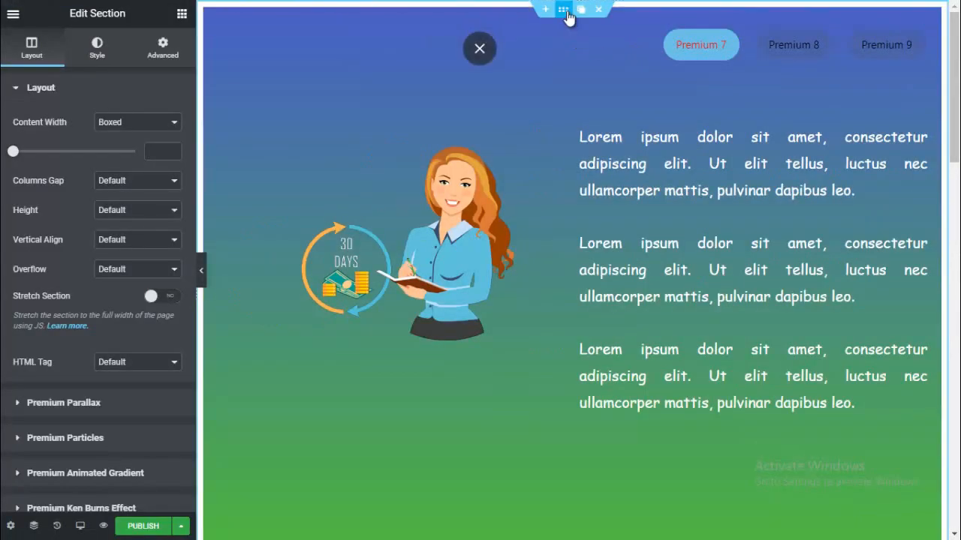
left_click(156, 125)
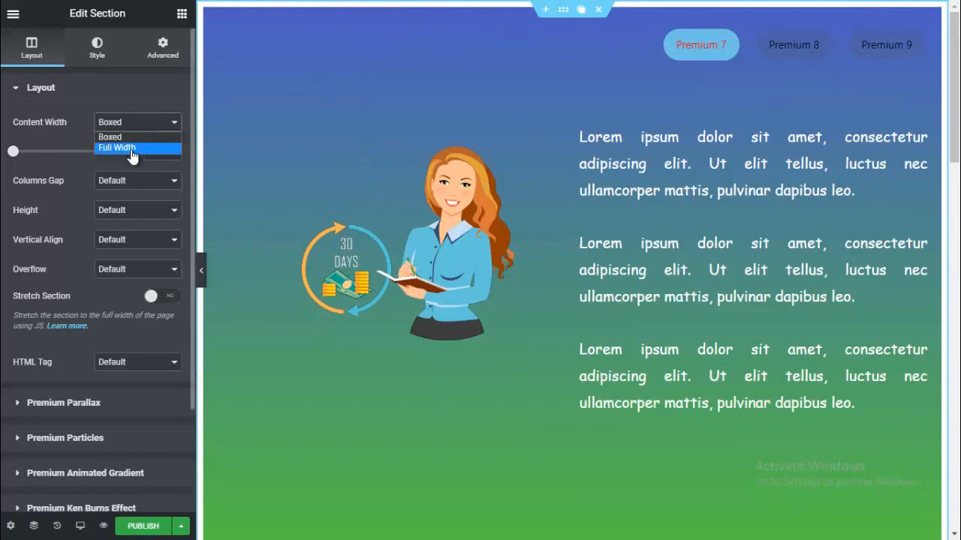
left_click(131, 150)
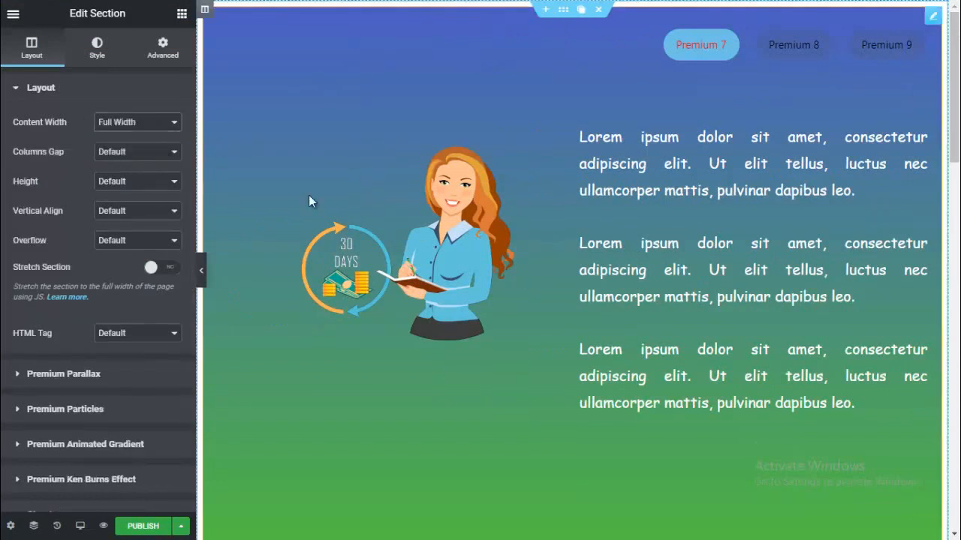
Preview the page and test the vertical scroll by jumping between sections with the navigation menu and the dots
left_click(348, 175)
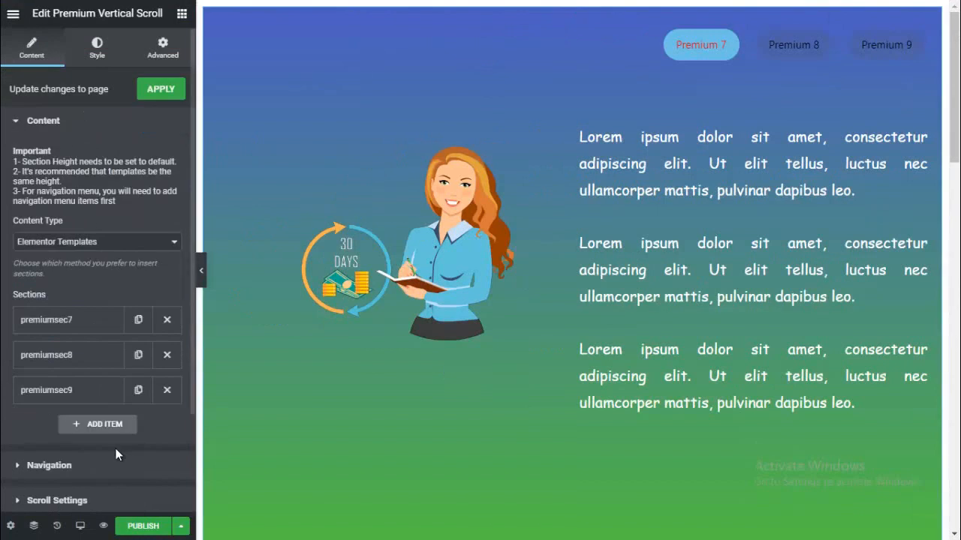
left_click(103, 528)
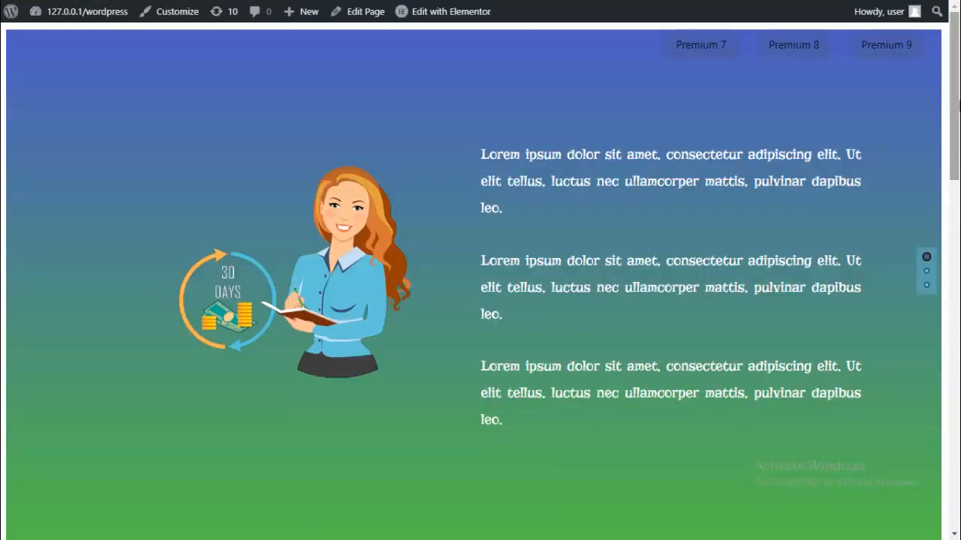
left_click_drag(957, 70, 959, 36)
left_click_drag(954, 166, 953, 98)
left_click(772, 58)
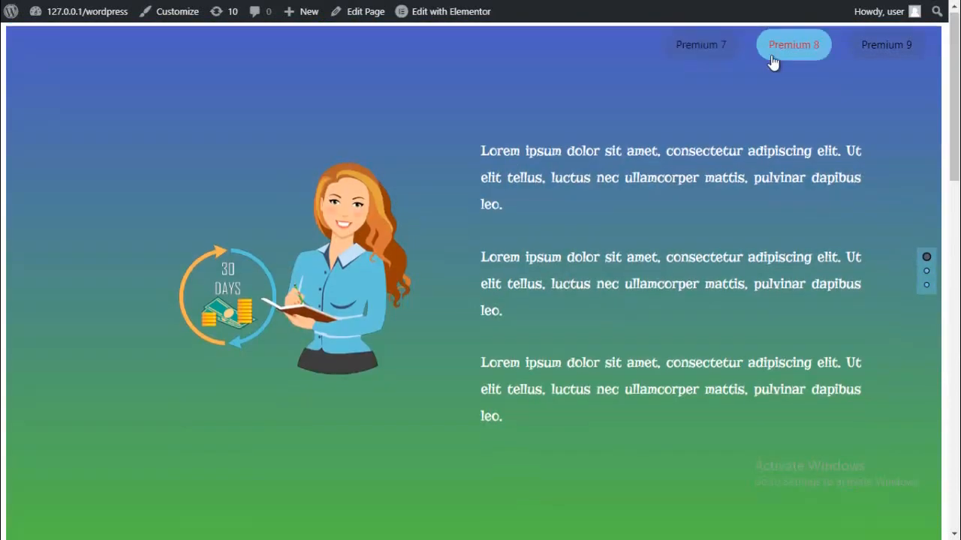
left_click(886, 48)
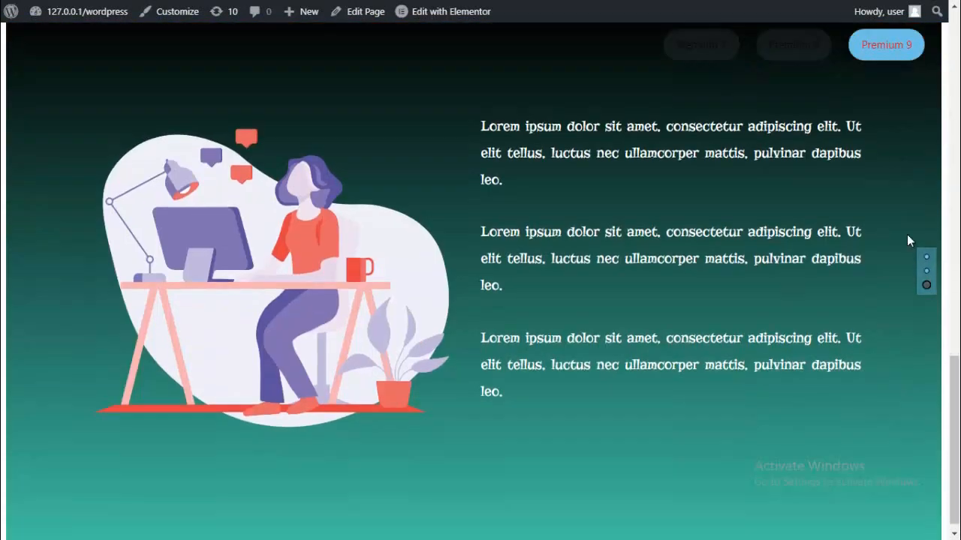
left_click(927, 257)
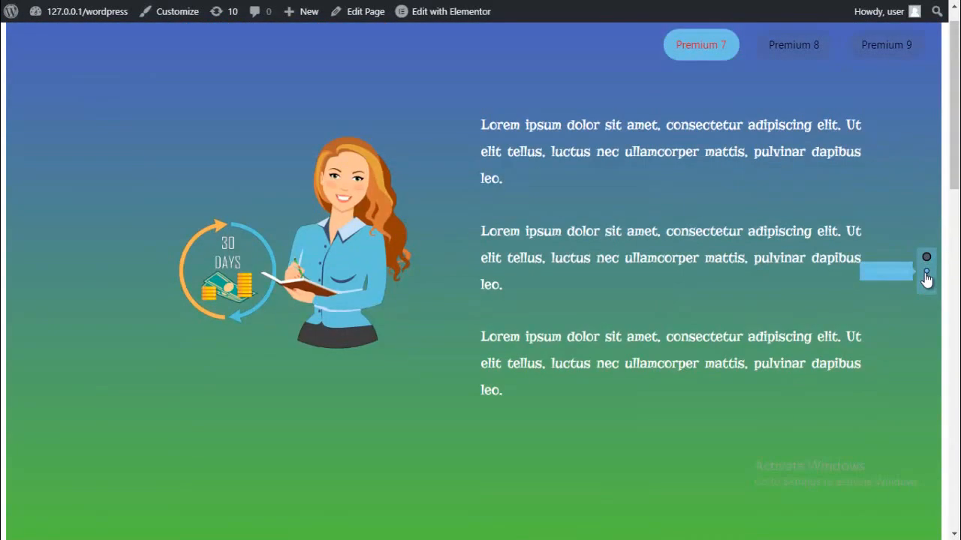
left_click(926, 272)
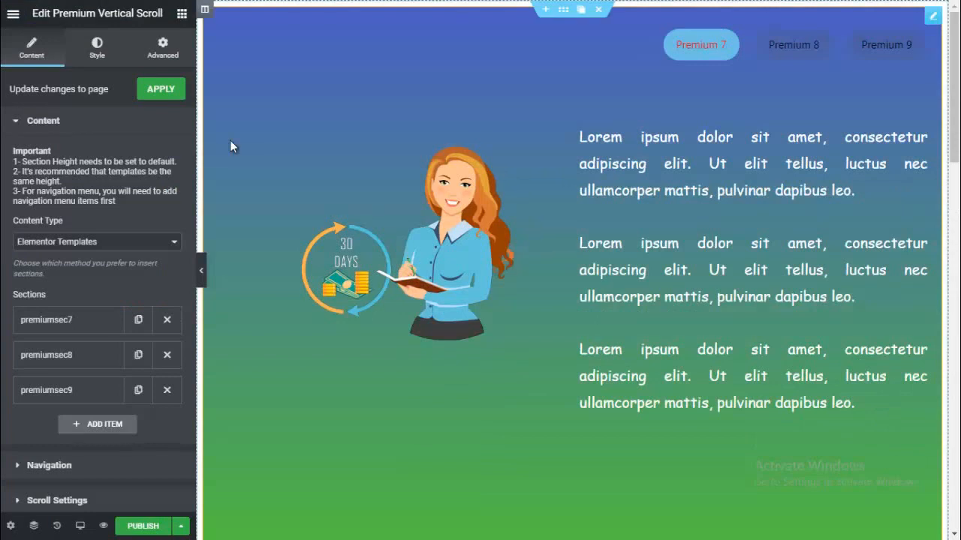
Set the navigation dots' tooltip text color to black (#000000)
left_click(97, 50)
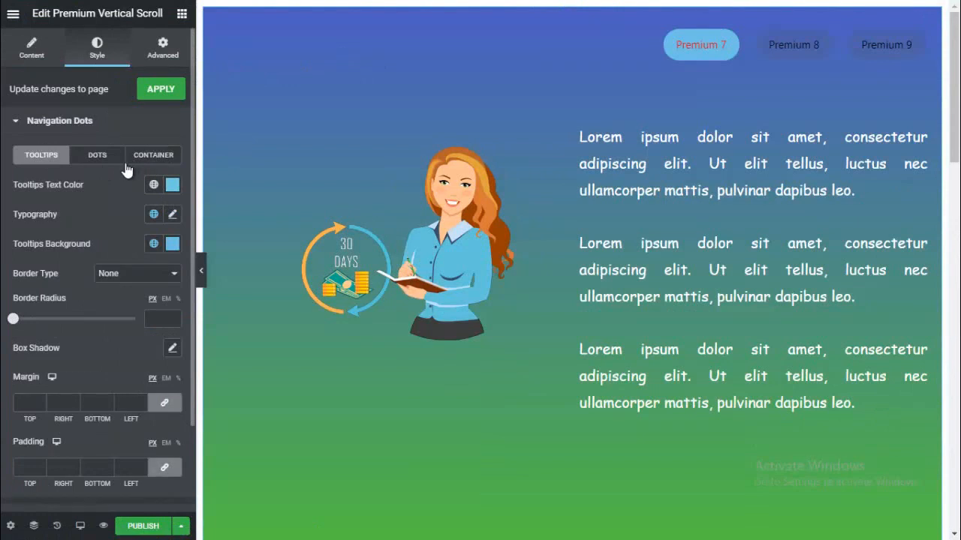
left_click(173, 187)
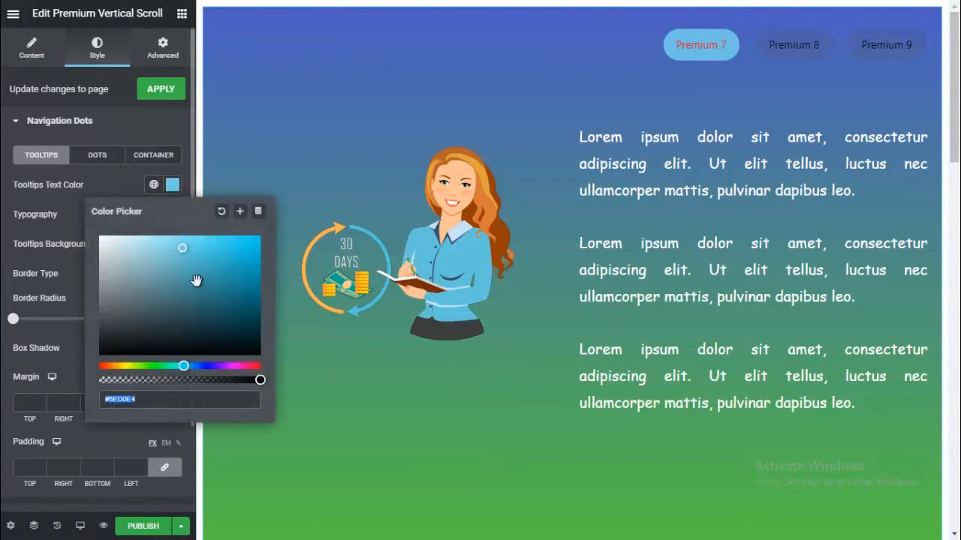
left_click_drag(129, 349, 64, 361)
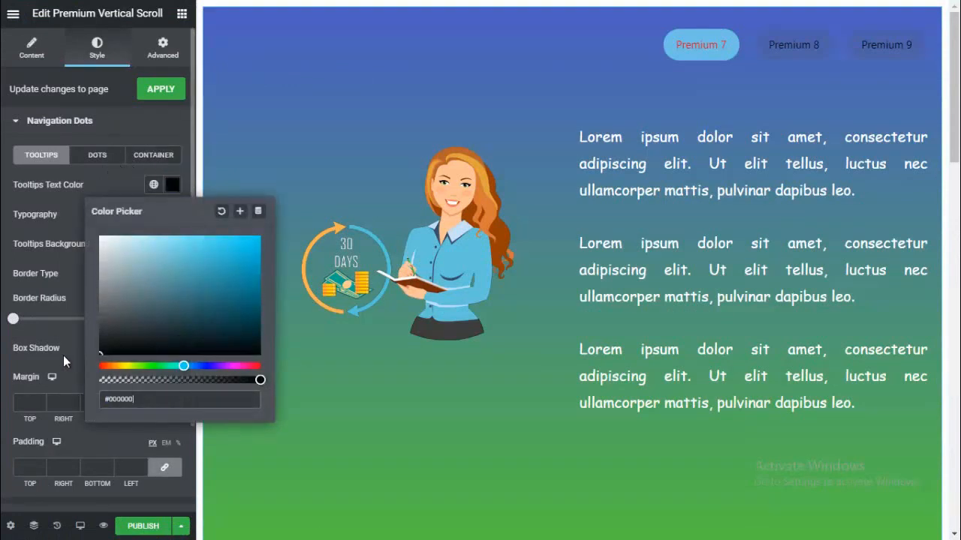
left_click(2, 232)
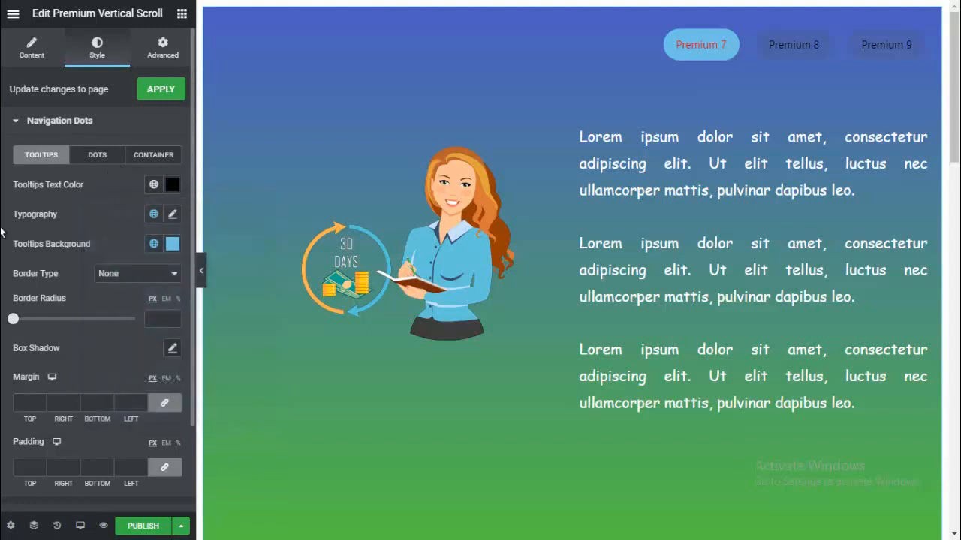
Preview the page, jump to the third section with its navigation dot, and scroll back up to the first section
left_click(105, 526)
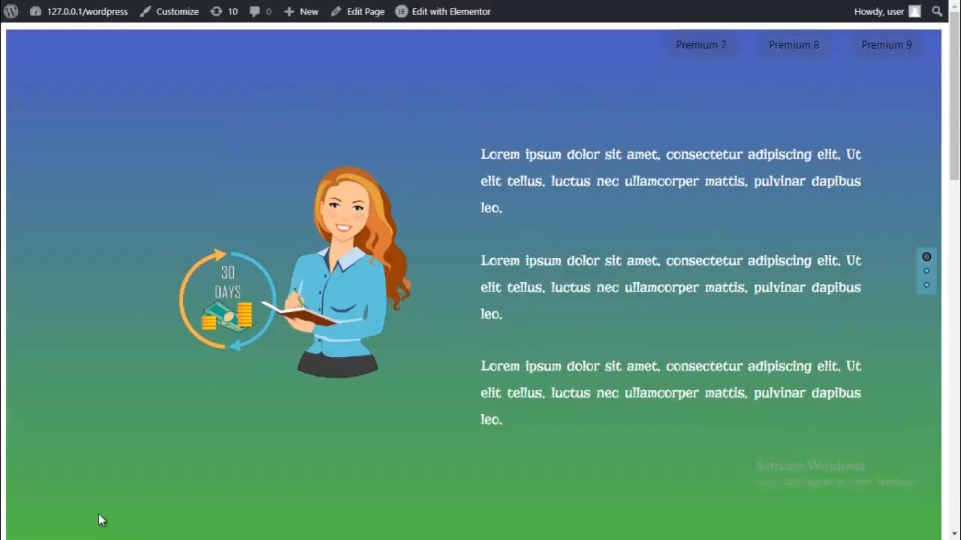
left_click(927, 288)
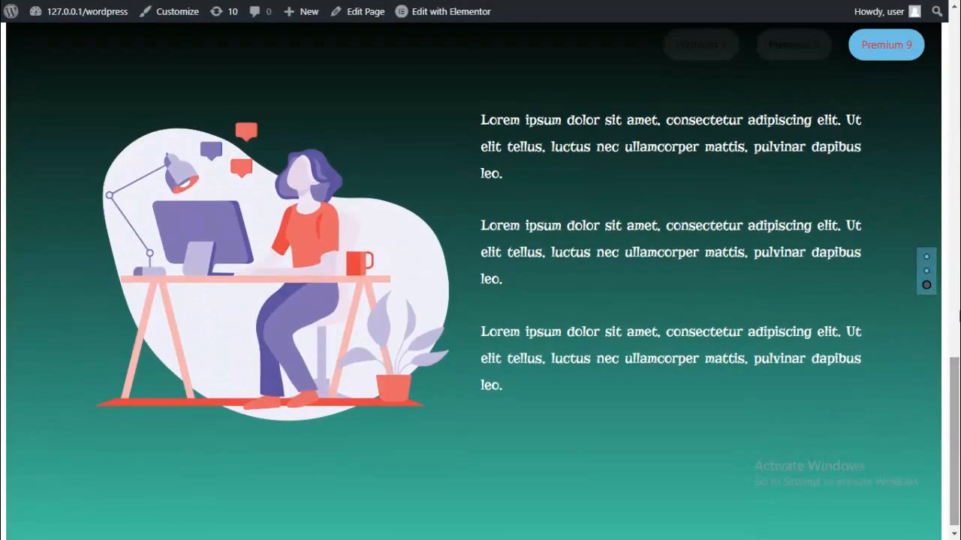
left_click(956, 248)
scroll(956, 247, "up", 2)
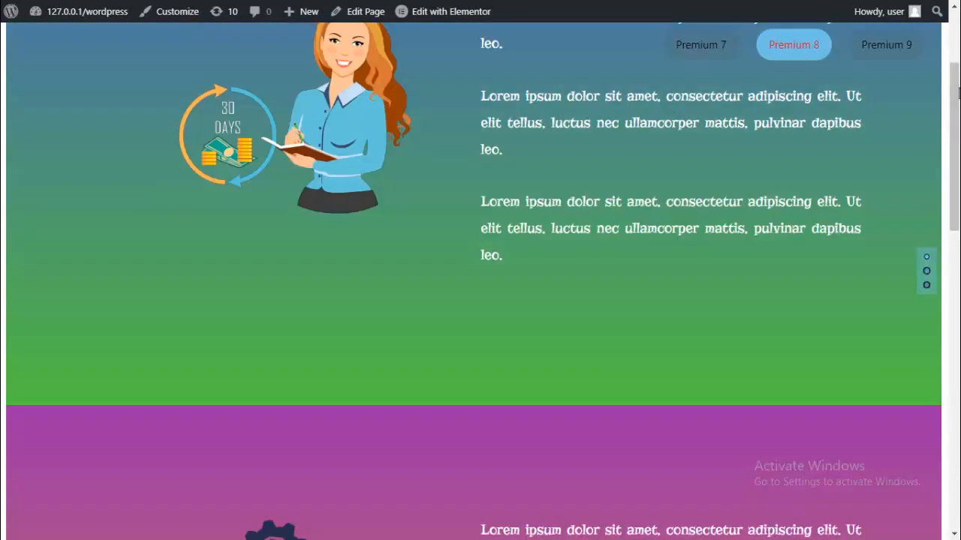
scroll(956, 247, "up", 2)
mouse_move(747, 3)
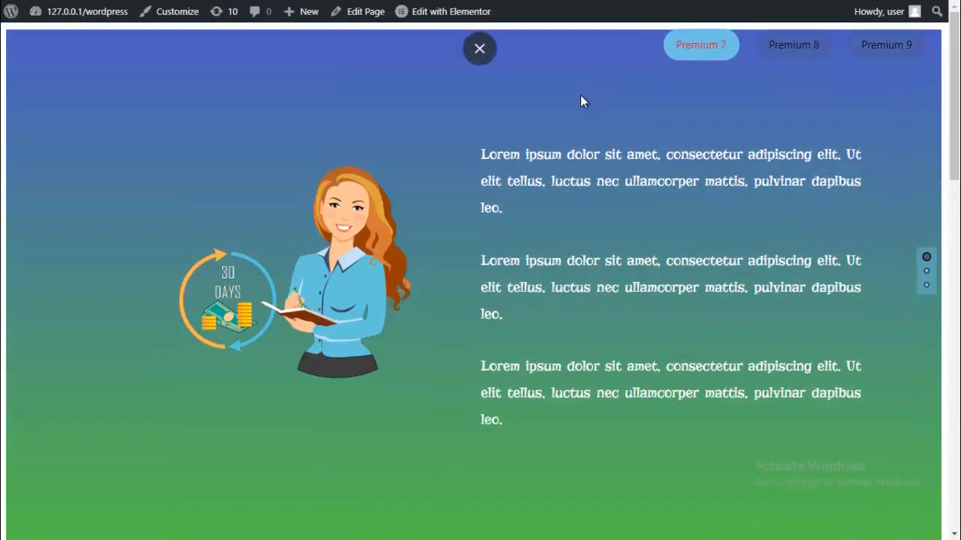